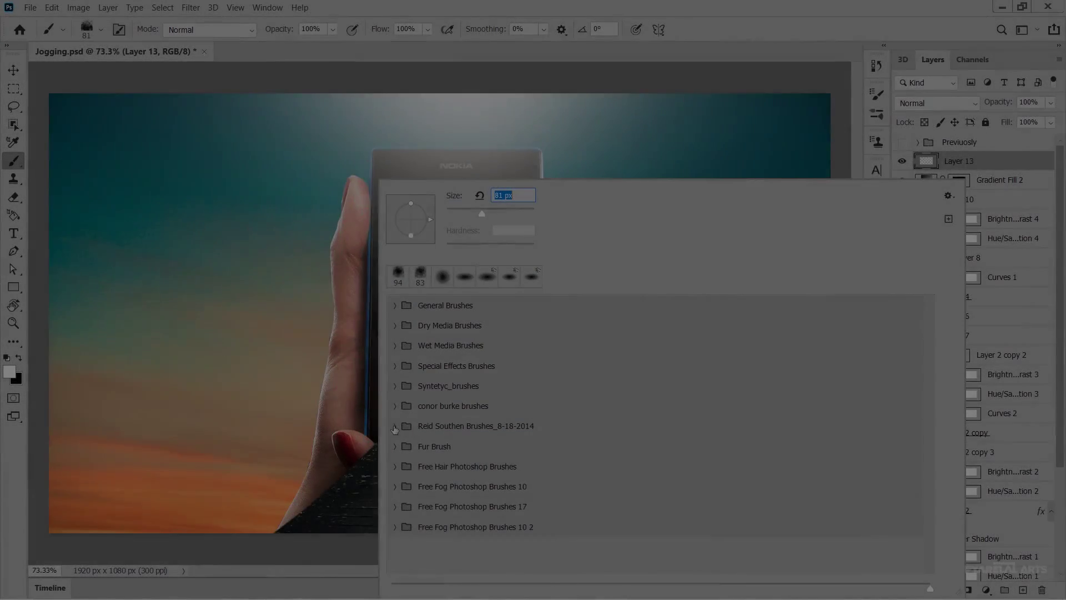
# - Expand the Reid Southen Brushes set in the brush presets over Jogging.psd
pyautogui.click(395, 426)
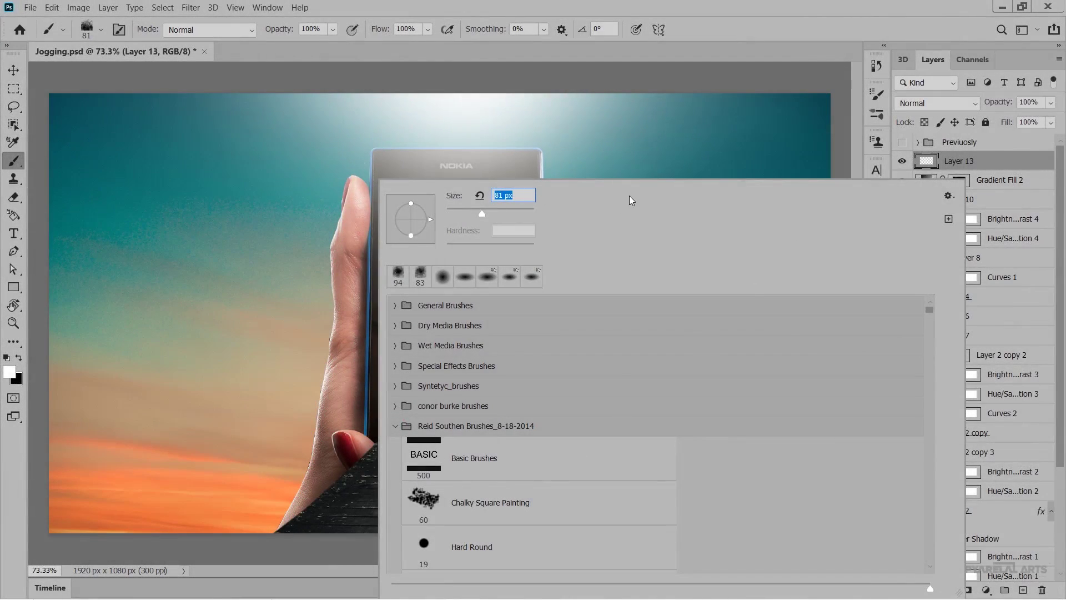
# - Paint a soft white glow on the sky with the 1300 px supersoft 1 brush
pyautogui.press('Return')
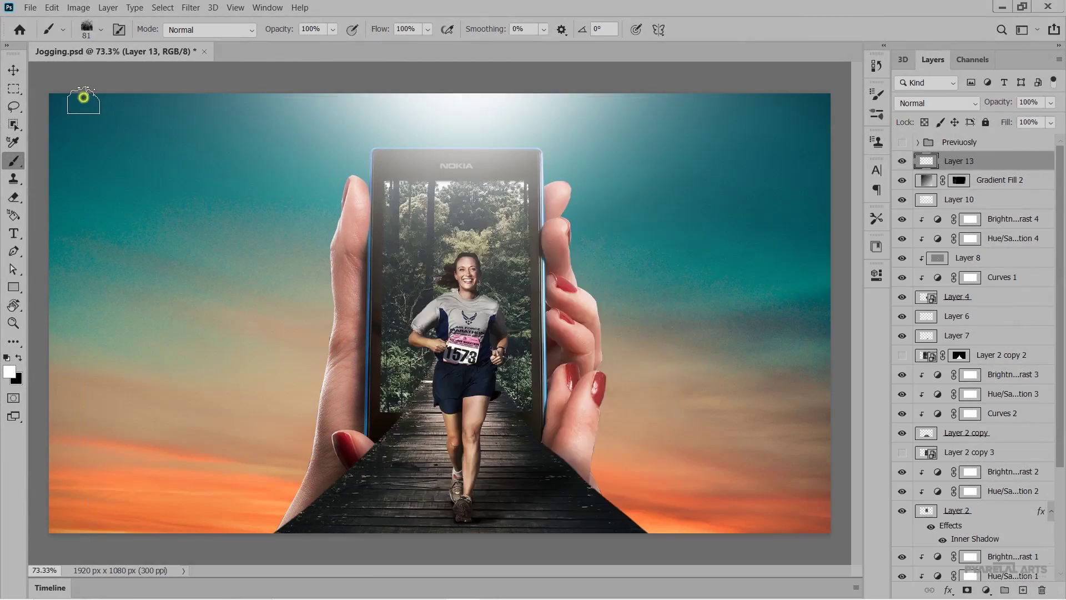
pyautogui.rightClick(86, 107)
pyautogui.scroll(-1, 277, 400)
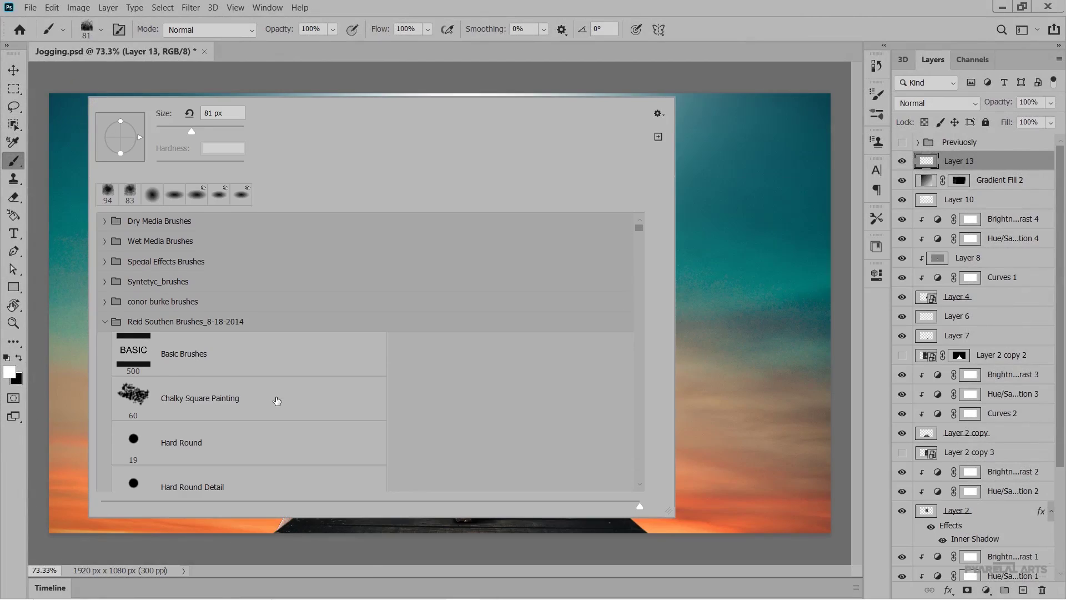
pyautogui.scroll(-2, 277, 400)
pyautogui.scroll(-1, 277, 401)
pyautogui.scroll(-2, 276, 401)
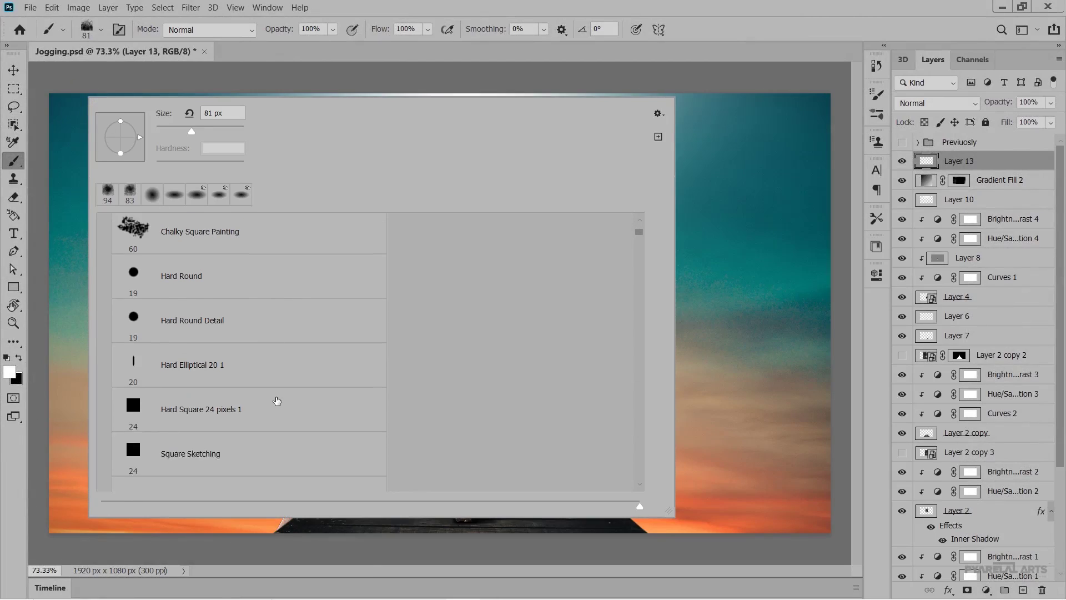
pyautogui.scroll(-2, 277, 401)
pyautogui.scroll(-2, 278, 401)
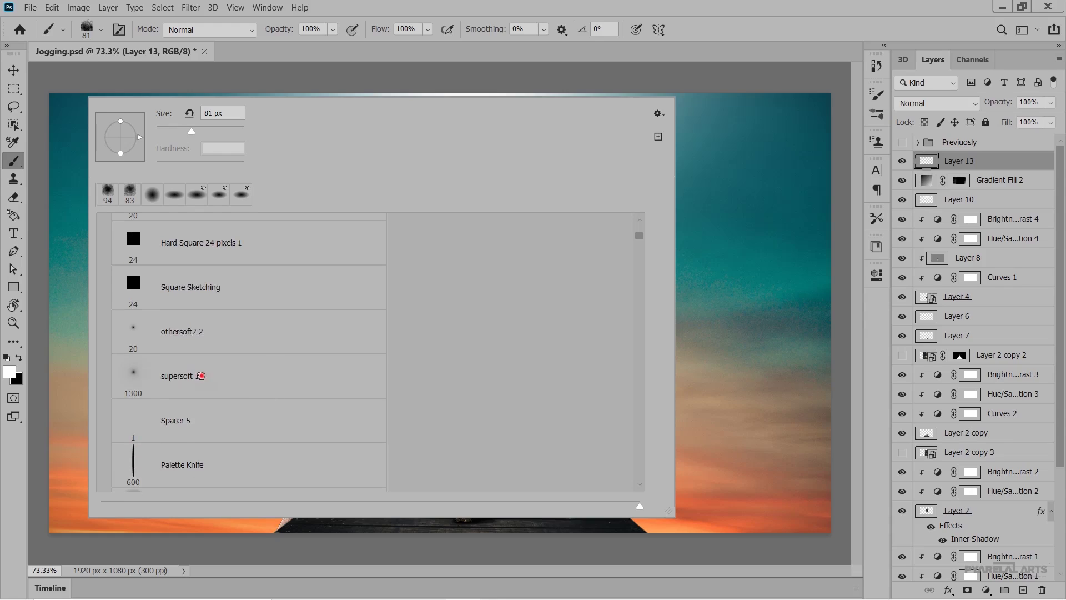
pyautogui.click(201, 376)
pyautogui.click(738, 342)
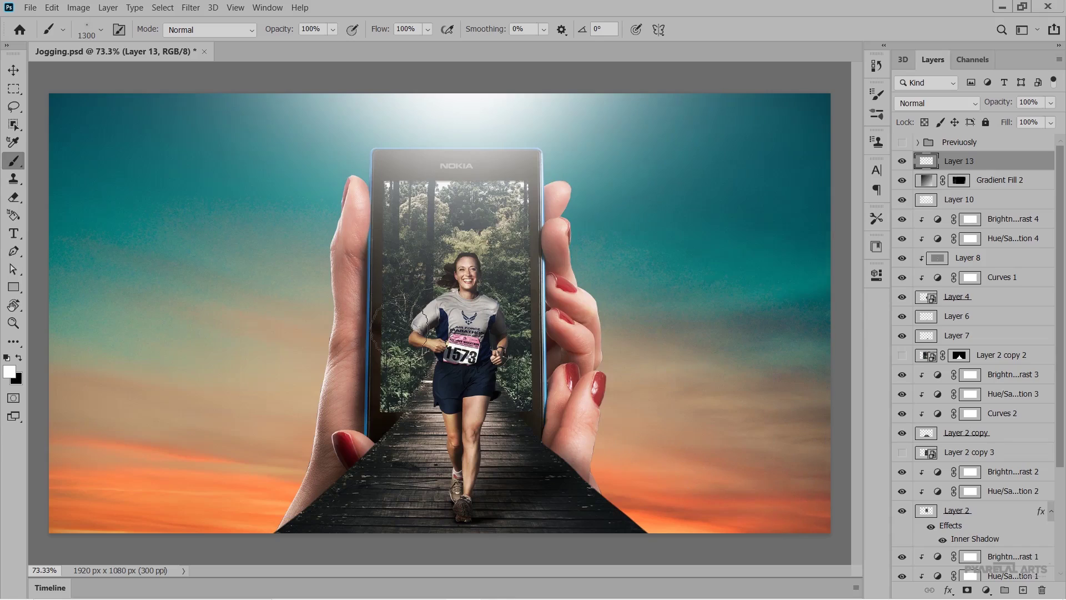
# - Try the soft 64 px Blender brush, then browse down the presets toward viagnuage1 3
pyautogui.rightClick(209, 188)
pyautogui.rightClick(110, 98)
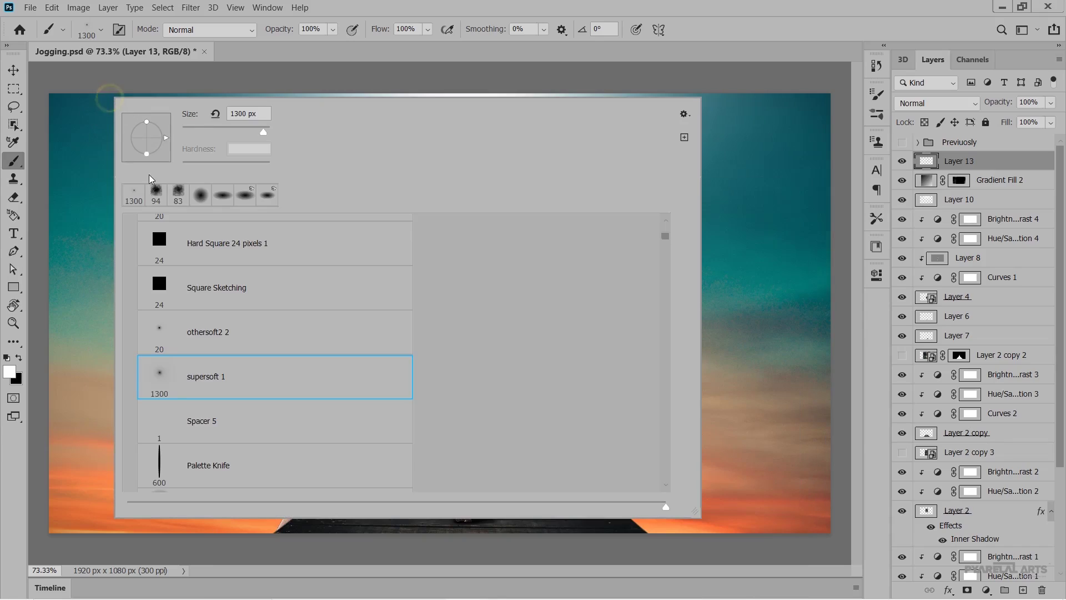
pyautogui.scroll(-3, 224, 469)
pyautogui.click(225, 447)
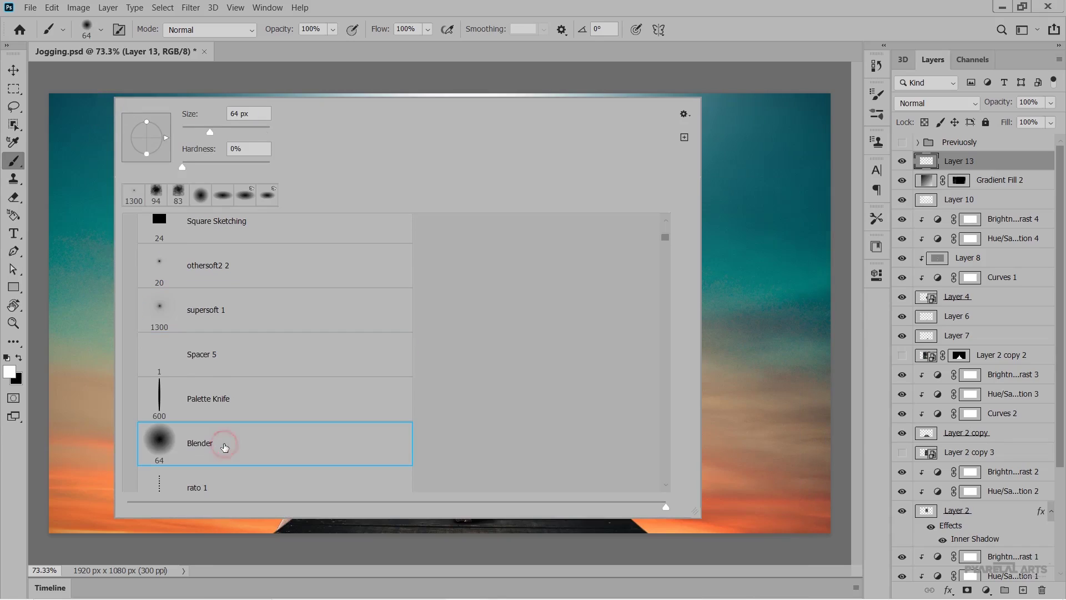
pyautogui.scroll(-2, 296, 429)
pyautogui.scroll(-4, 296, 429)
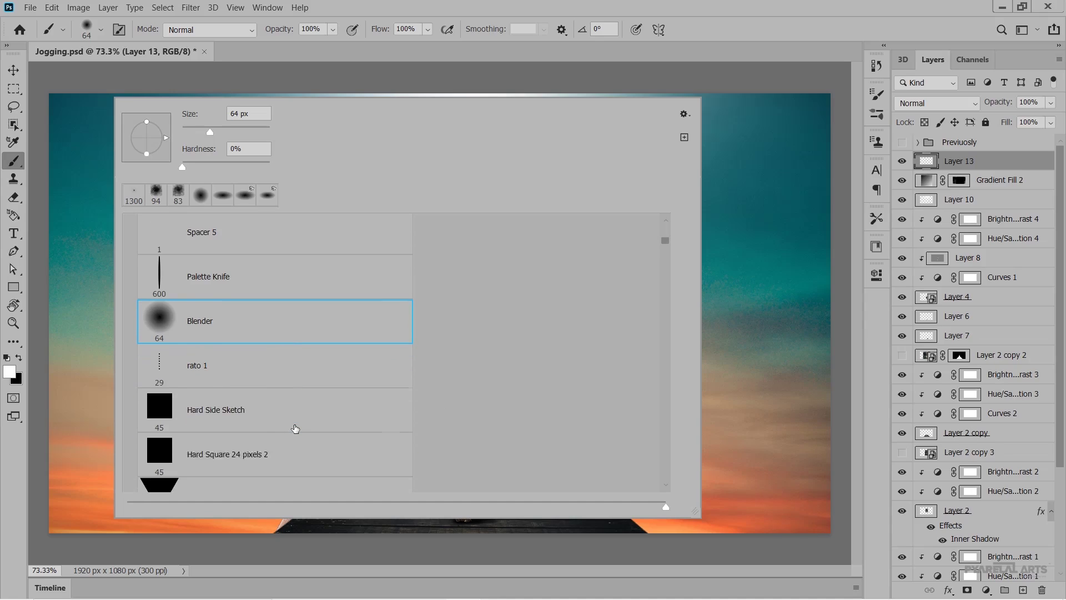
pyautogui.scroll(-3, 296, 428)
pyautogui.scroll(-5, 296, 429)
pyautogui.scroll(-3, 295, 429)
pyautogui.scroll(-2, 296, 429)
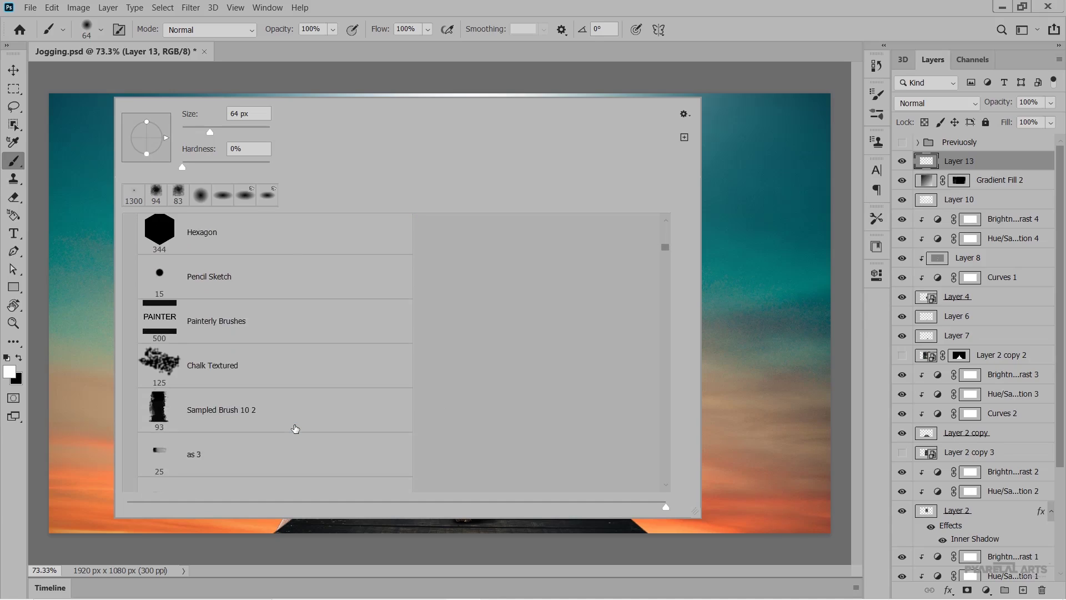
pyautogui.scroll(-2, 295, 429)
pyautogui.scroll(-4, 296, 429)
pyautogui.scroll(-2, 296, 428)
pyautogui.scroll(-2, 295, 429)
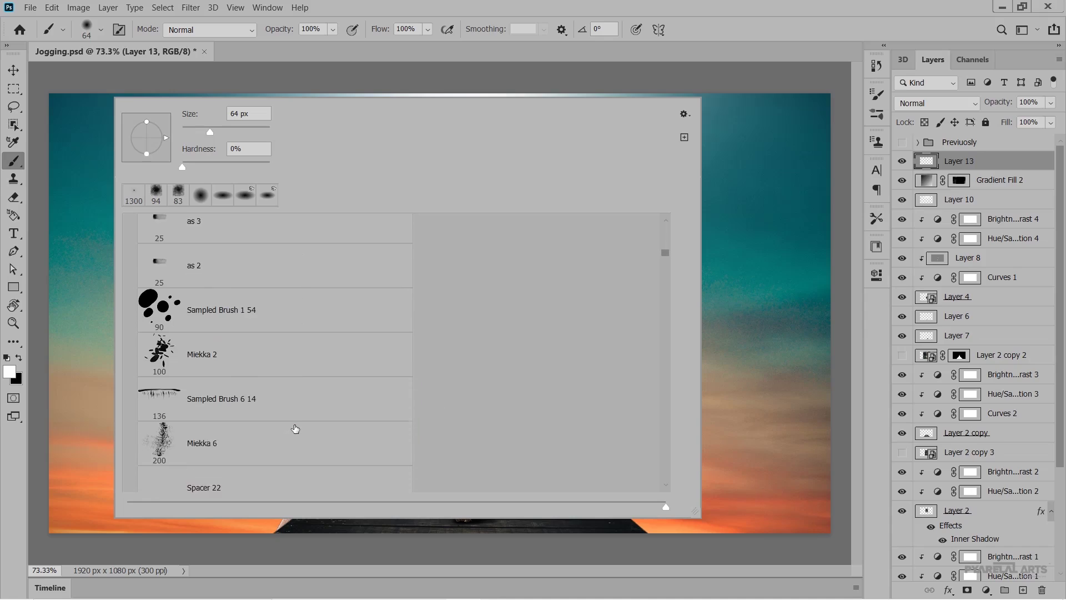
pyautogui.scroll(-3, 296, 429)
pyautogui.scroll(-2, 295, 428)
pyautogui.scroll(-1, 296, 429)
pyautogui.scroll(-3, 296, 428)
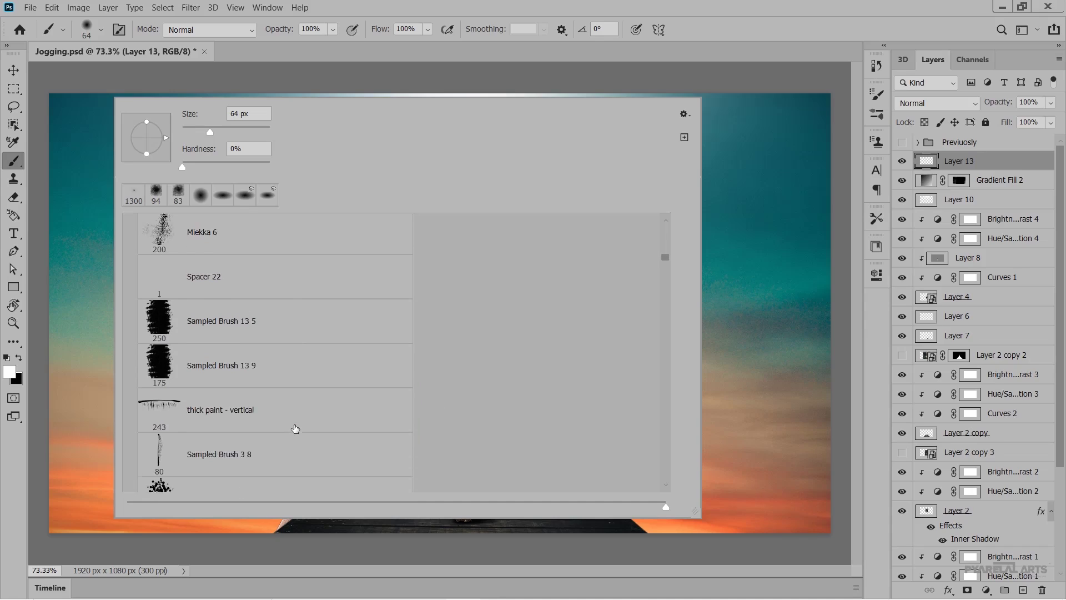
pyautogui.scroll(-4, 296, 429)
pyautogui.scroll(-1, 296, 428)
pyautogui.scroll(-3, 296, 429)
pyautogui.scroll(-1, 296, 429)
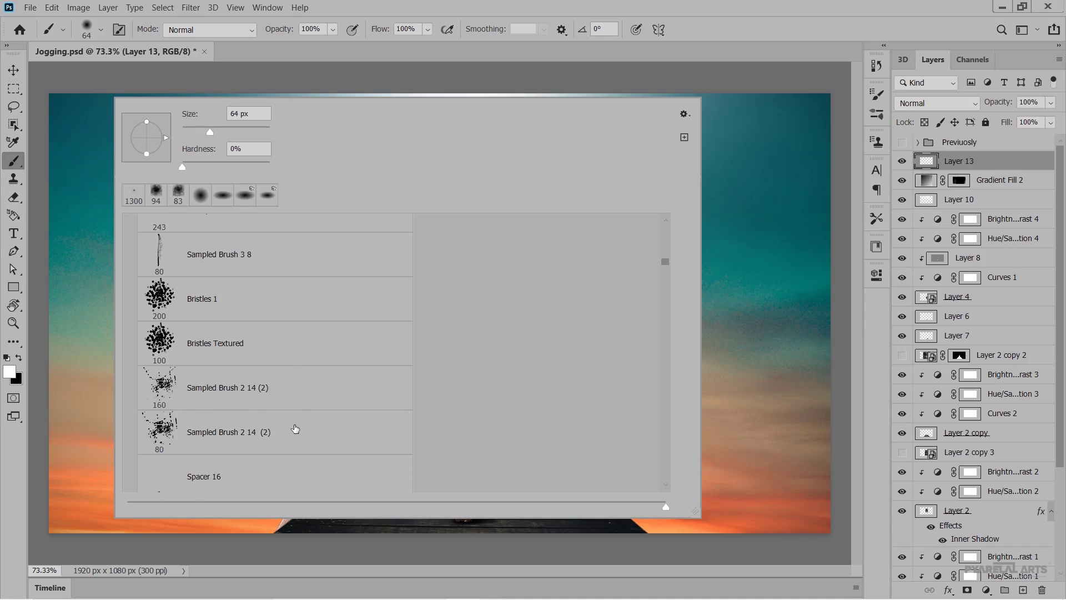
pyautogui.scroll(-3, 296, 428)
pyautogui.scroll(-4, 295, 428)
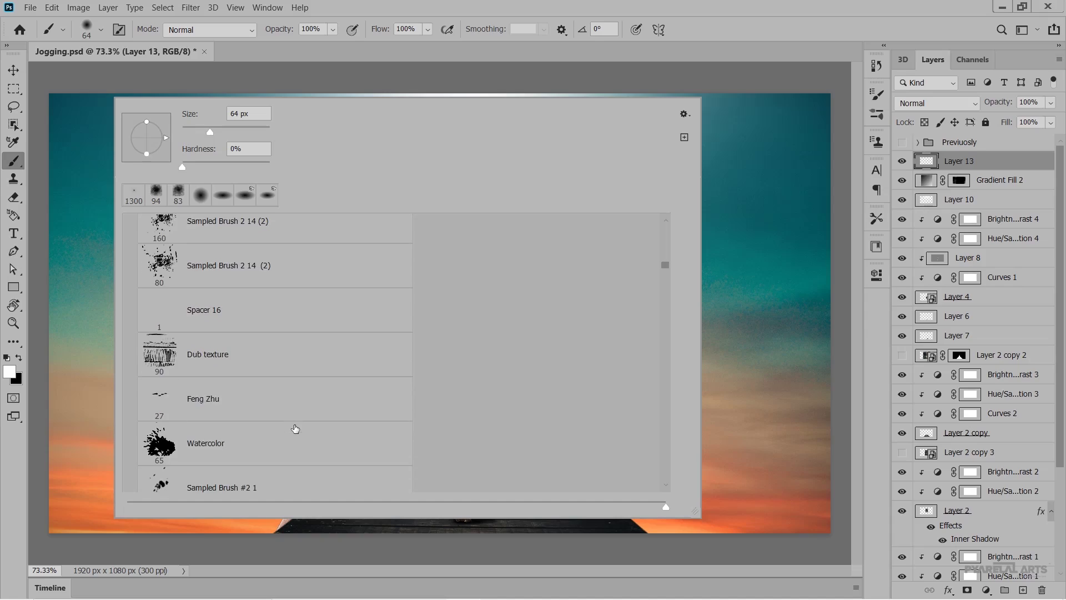
pyautogui.scroll(-2, 295, 429)
pyautogui.scroll(-2, 296, 429)
pyautogui.scroll(-4, 296, 429)
pyautogui.scroll(-6, 295, 429)
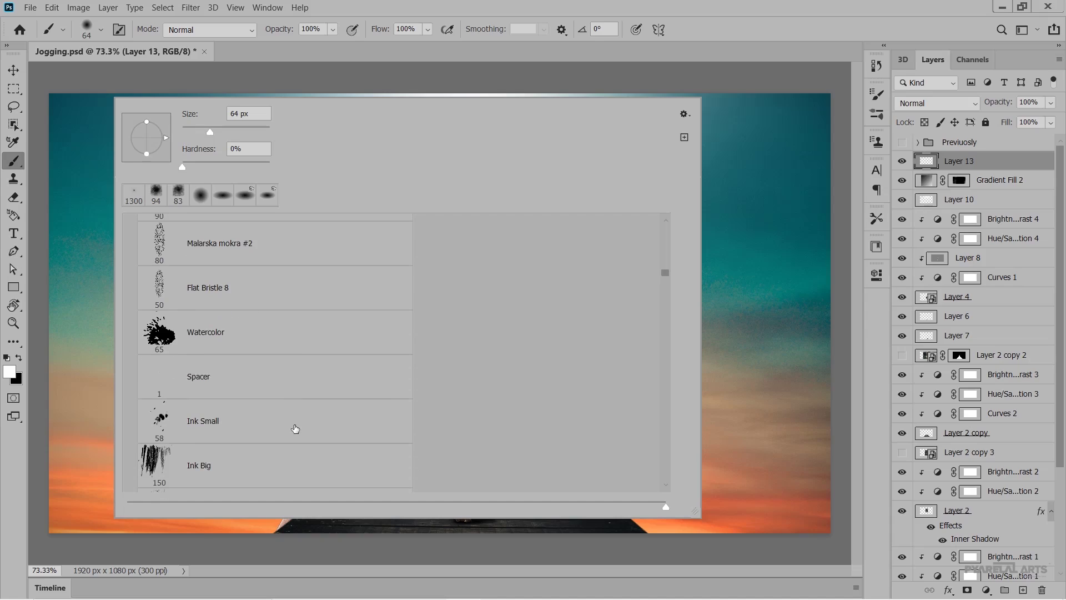
pyautogui.scroll(-2, 295, 429)
pyautogui.scroll(-2, 296, 429)
pyautogui.scroll(-3, 296, 429)
pyautogui.scroll(-3, 295, 428)
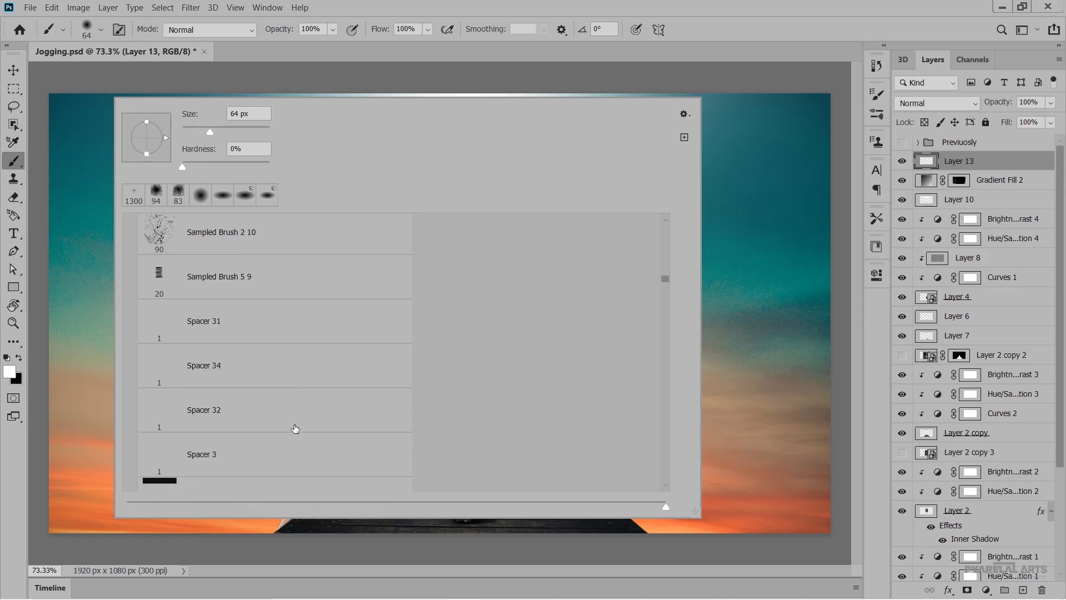
pyautogui.scroll(-4, 296, 429)
pyautogui.scroll(-4, 296, 429)
pyautogui.scroll(-4, 295, 429)
pyautogui.scroll(-6, 296, 429)
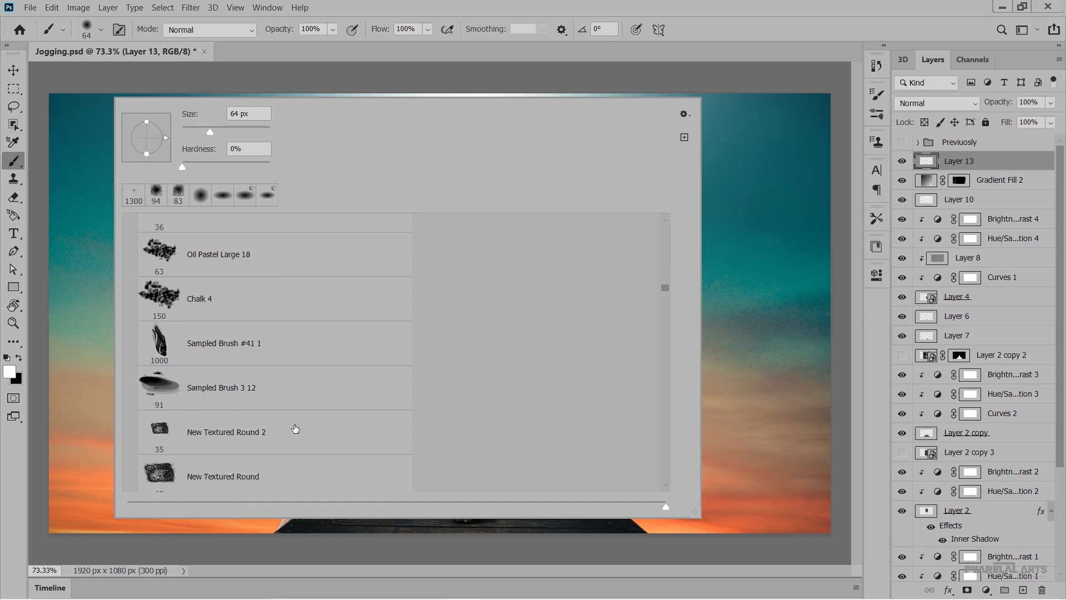
pyautogui.scroll(-4, 296, 429)
pyautogui.scroll(-2, 295, 428)
pyautogui.scroll(-3, 295, 428)
pyautogui.scroll(-4, 296, 428)
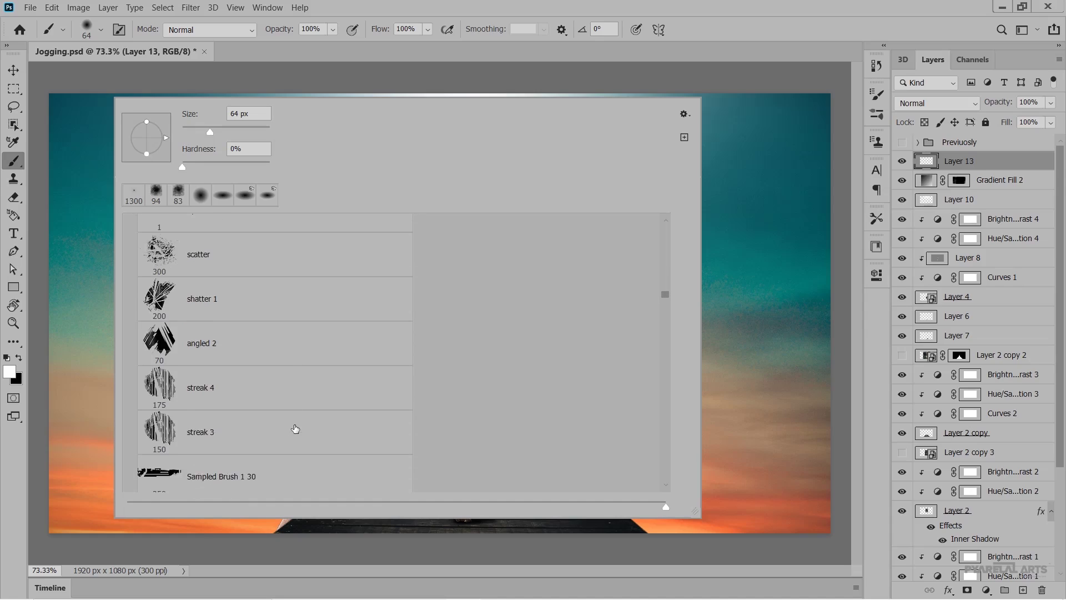
pyautogui.scroll(-4, 295, 428)
pyautogui.scroll(-4, 295, 429)
pyautogui.scroll(-1, 296, 429)
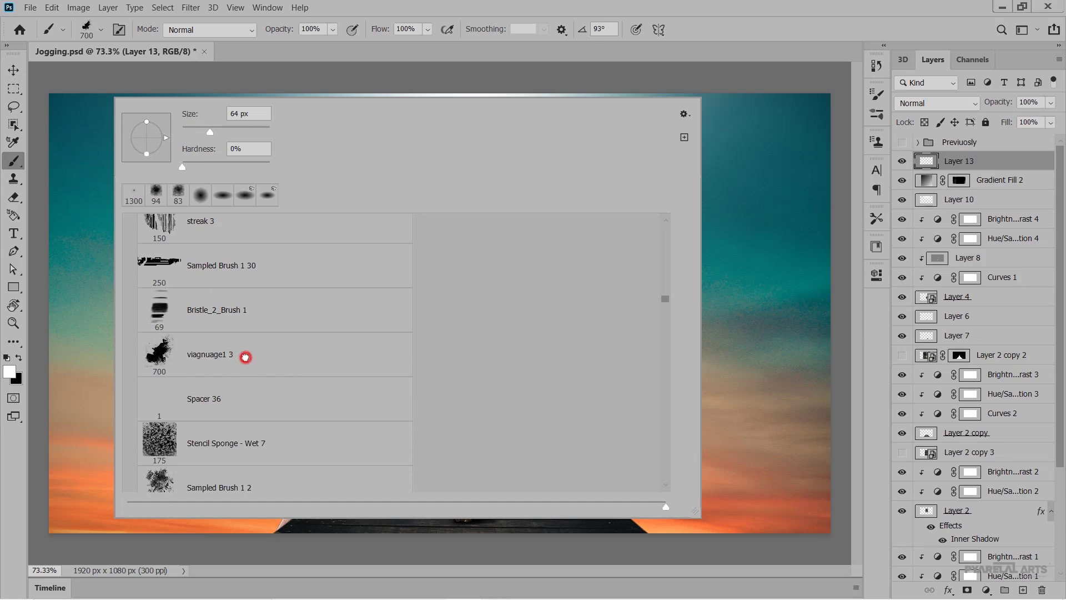
# - Stamp the 700 px viagnuage1 3 texture on the right sky, then undo it
pyautogui.click(245, 357)
pyautogui.press('Return')
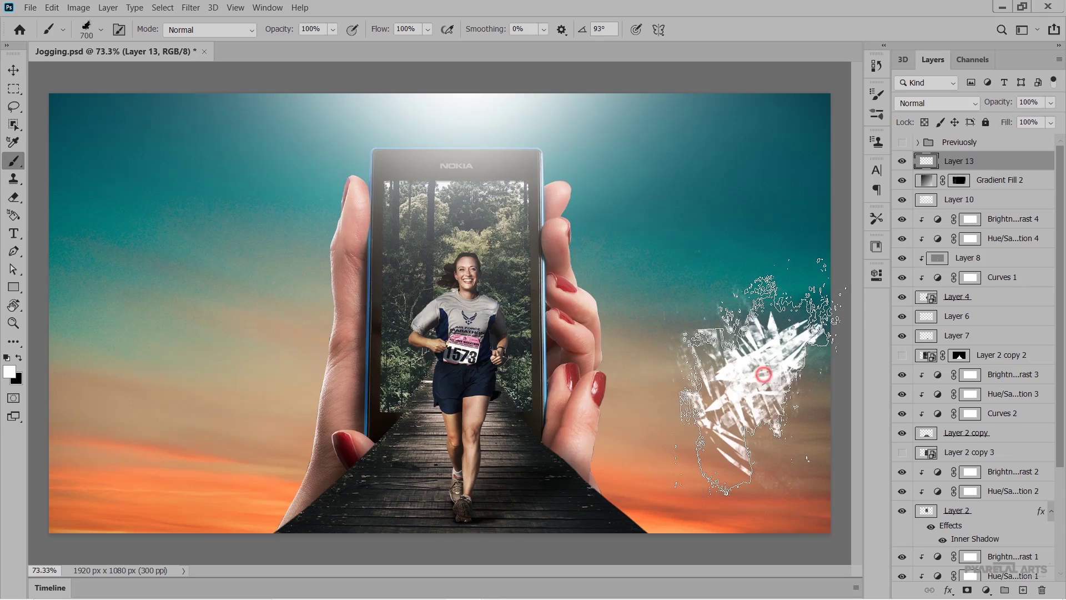
pyautogui.click(755, 386)
pyautogui.hotkey('ctrl', 'z')
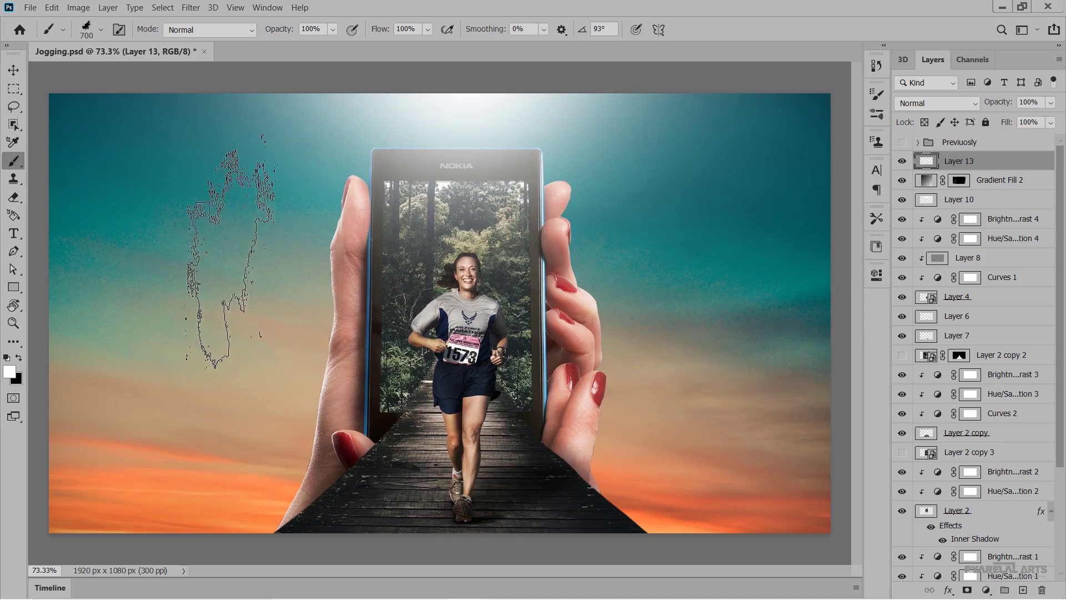
# - Switch to the Soft Round 394 1 brush at 394 px with 0% hardness
pyautogui.rightClick(217, 180)
pyautogui.rightClick(104, 126)
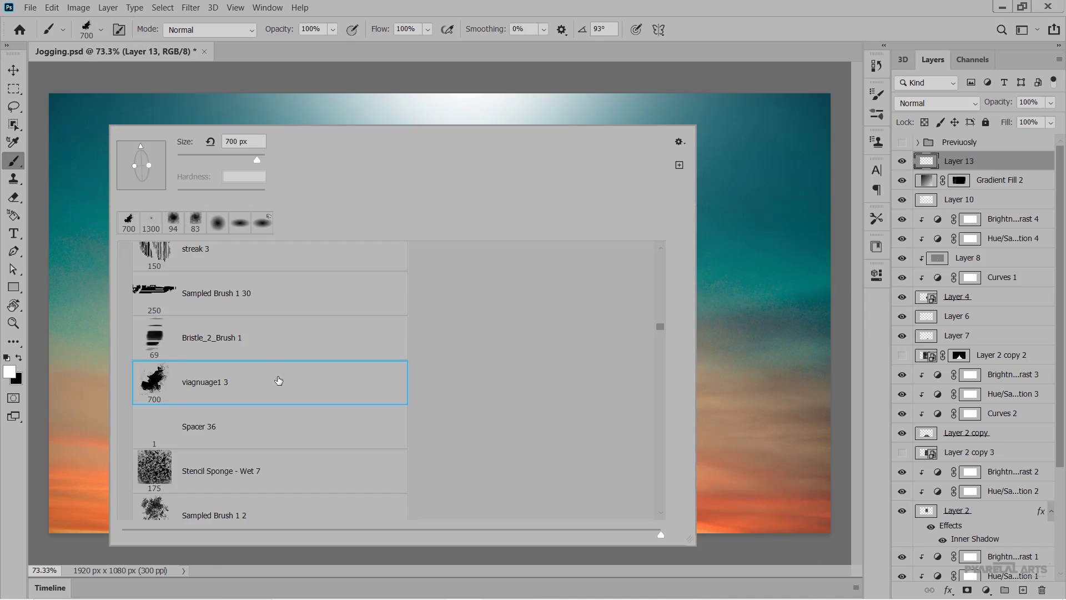
pyautogui.scroll(-2, 279, 381)
pyautogui.scroll(-1, 278, 381)
pyautogui.scroll(-2, 279, 381)
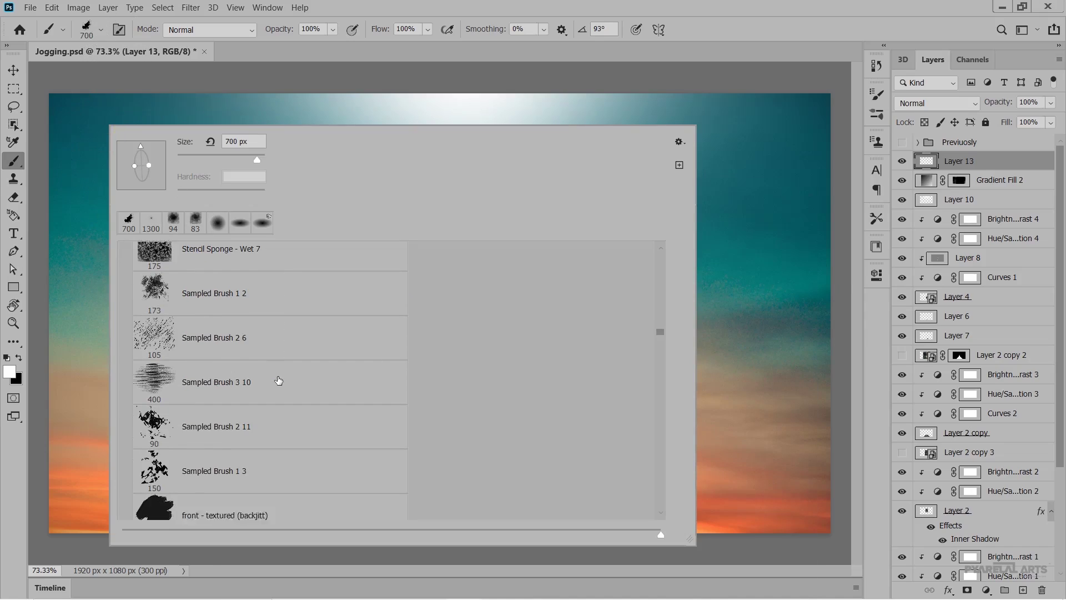
pyautogui.scroll(-3, 279, 380)
pyautogui.scroll(-1, 279, 381)
pyautogui.scroll(-2, 278, 381)
pyautogui.scroll(-2, 278, 380)
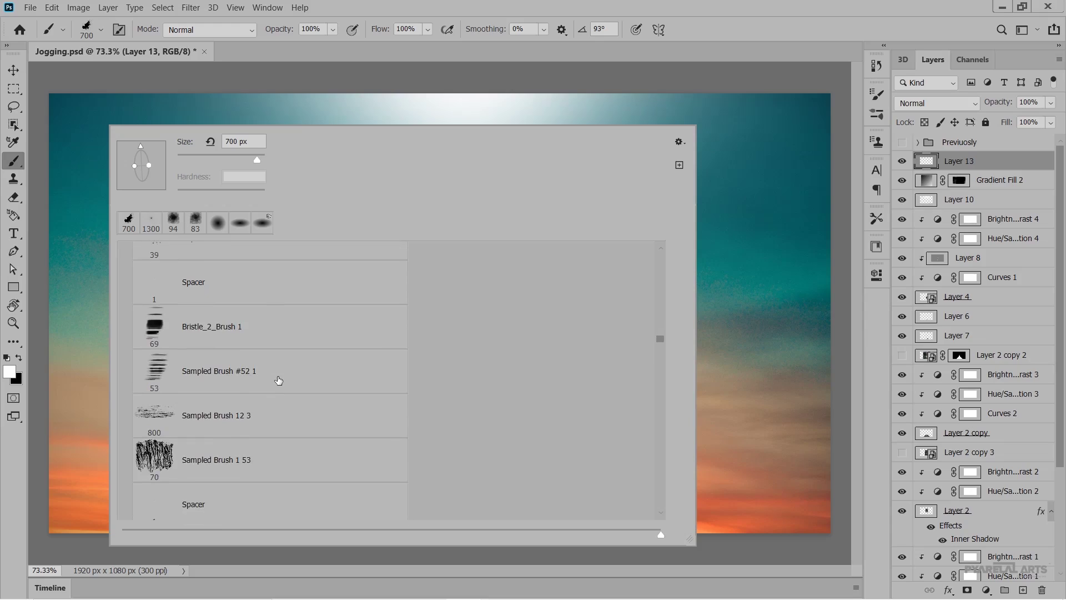
pyautogui.scroll(-1, 278, 381)
pyautogui.scroll(-2, 279, 381)
pyautogui.scroll(-1, 279, 380)
pyautogui.scroll(-3, 279, 380)
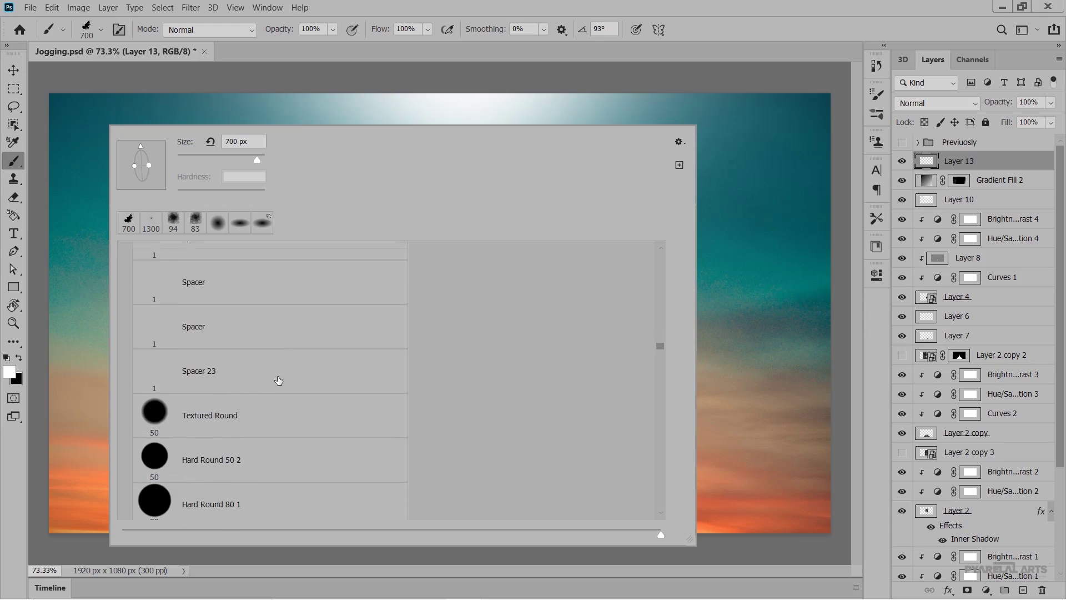
pyautogui.scroll(-1, 279, 380)
pyautogui.scroll(-2, 278, 381)
pyautogui.scroll(-1, 279, 381)
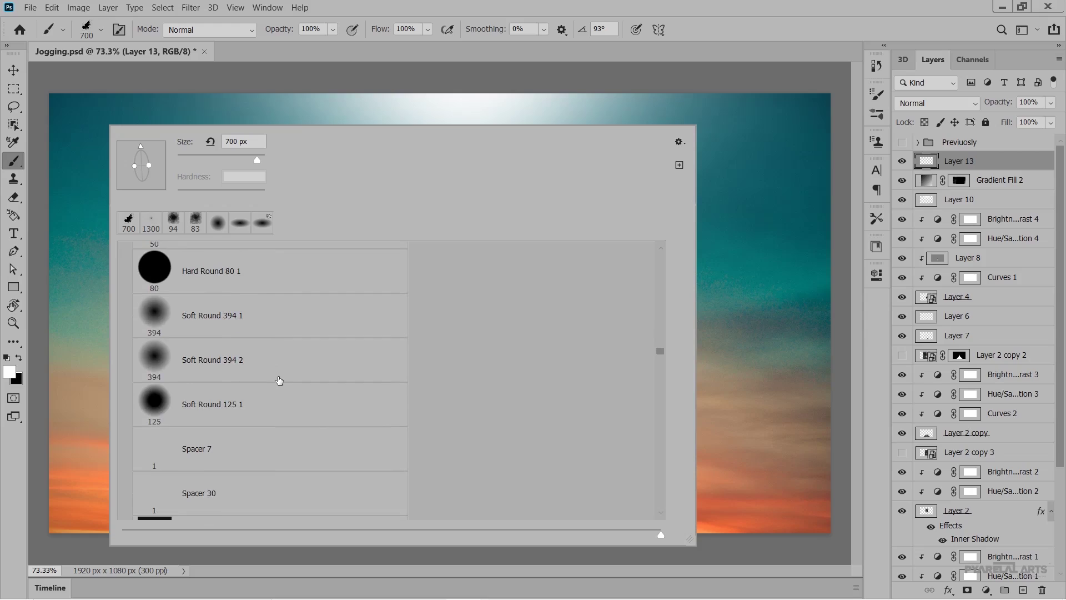
pyautogui.click(269, 336)
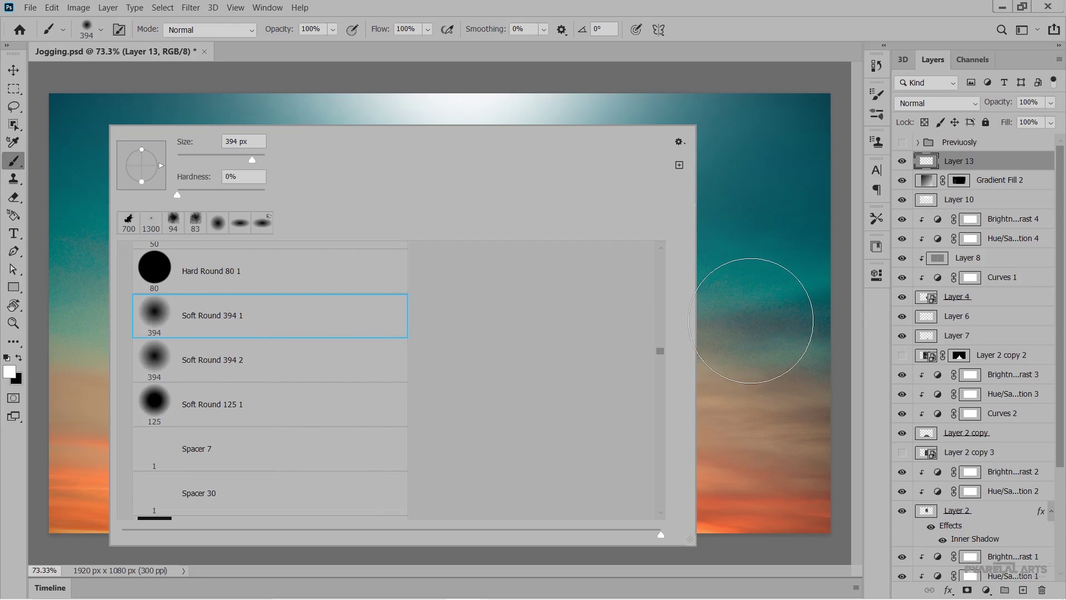
pyautogui.click(753, 320)
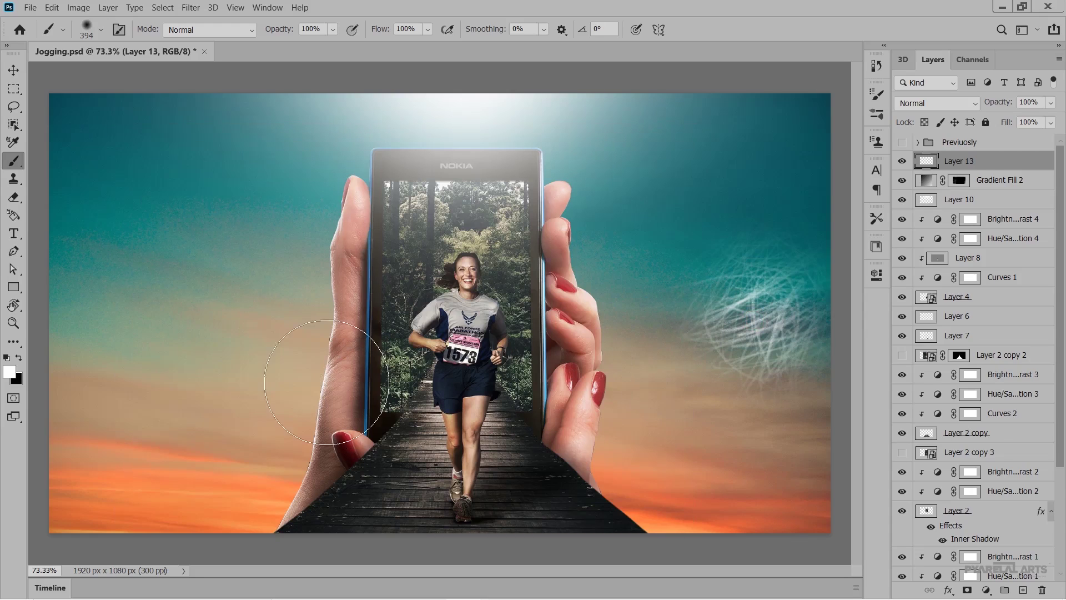
# - Show the brush presets as smaller thumbnails and browse the preset list
pyautogui.rightClick(176, 181)
pyautogui.rightClick(83, 94)
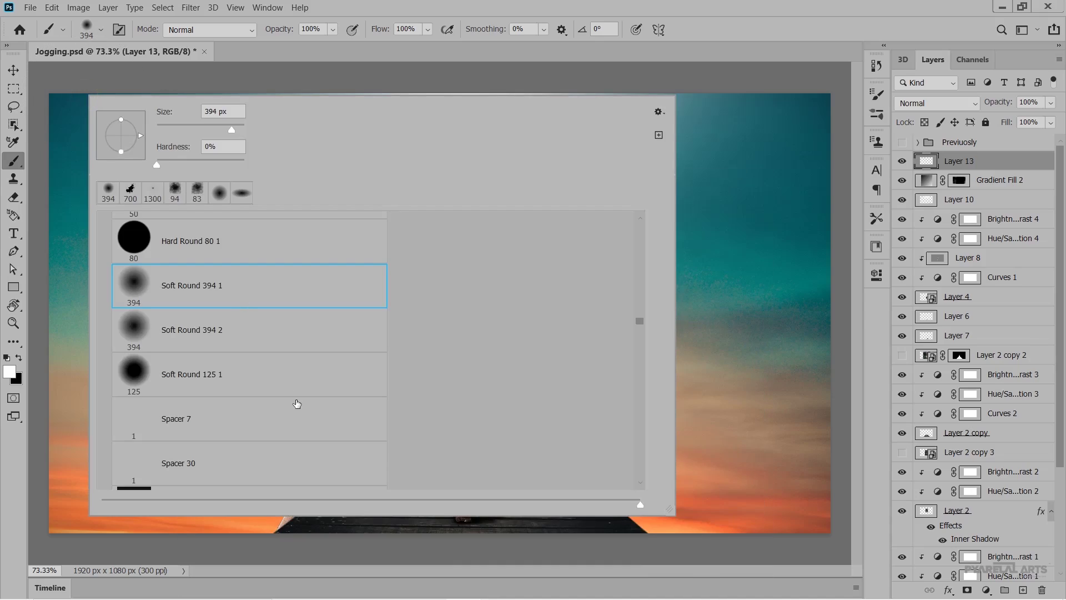
pyautogui.scroll(-1, 298, 410)
pyautogui.scroll(-2, 297, 409)
pyautogui.scroll(-1, 298, 410)
pyautogui.scroll(-2, 297, 410)
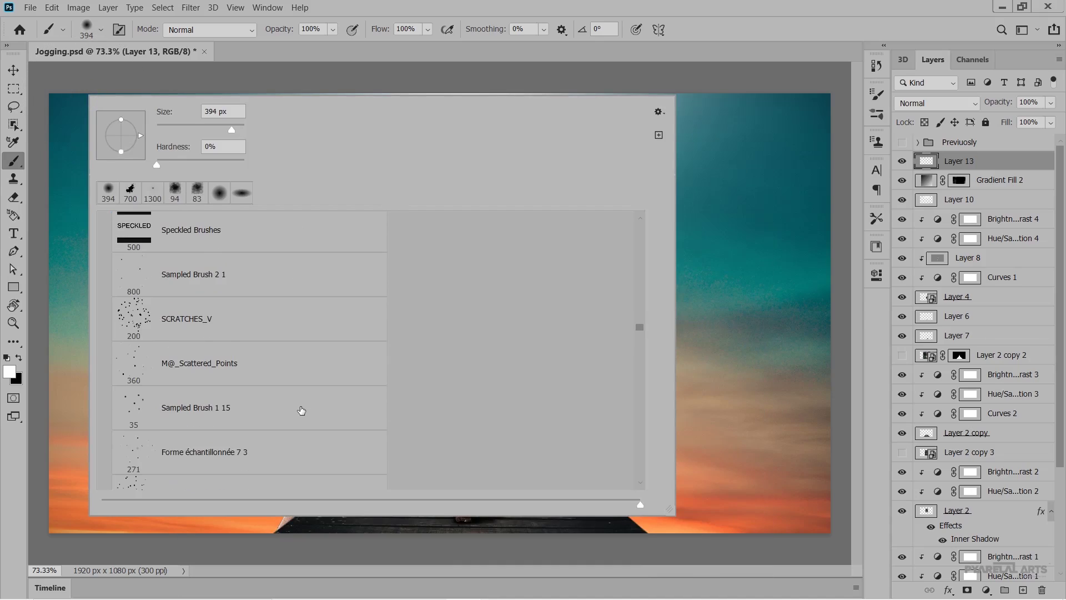
pyautogui.scroll(-1, 313, 432)
pyautogui.scroll(-2, 313, 431)
pyautogui.scroll(-2, 313, 432)
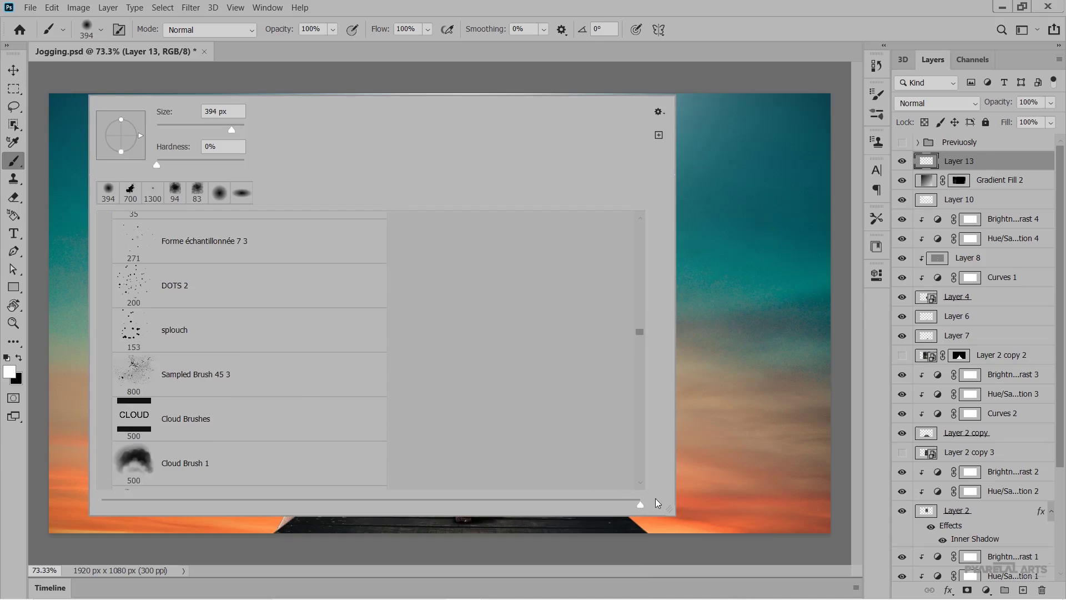
pyautogui.moveTo(642, 507); pyautogui.dragTo(435, 506)
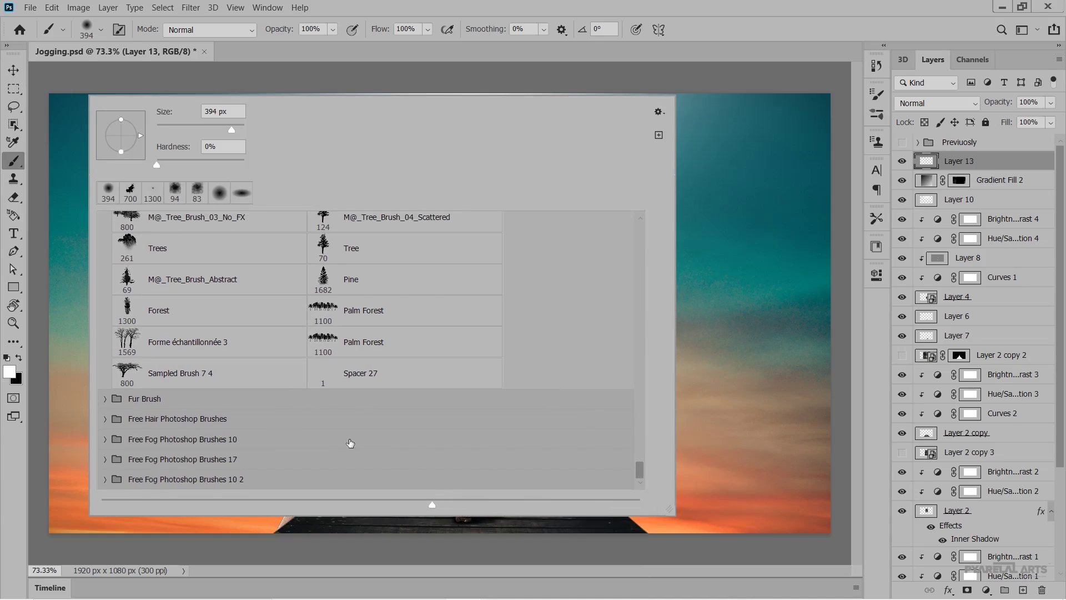
pyautogui.scroll(1, 345, 412)
pyautogui.scroll(1, 345, 412)
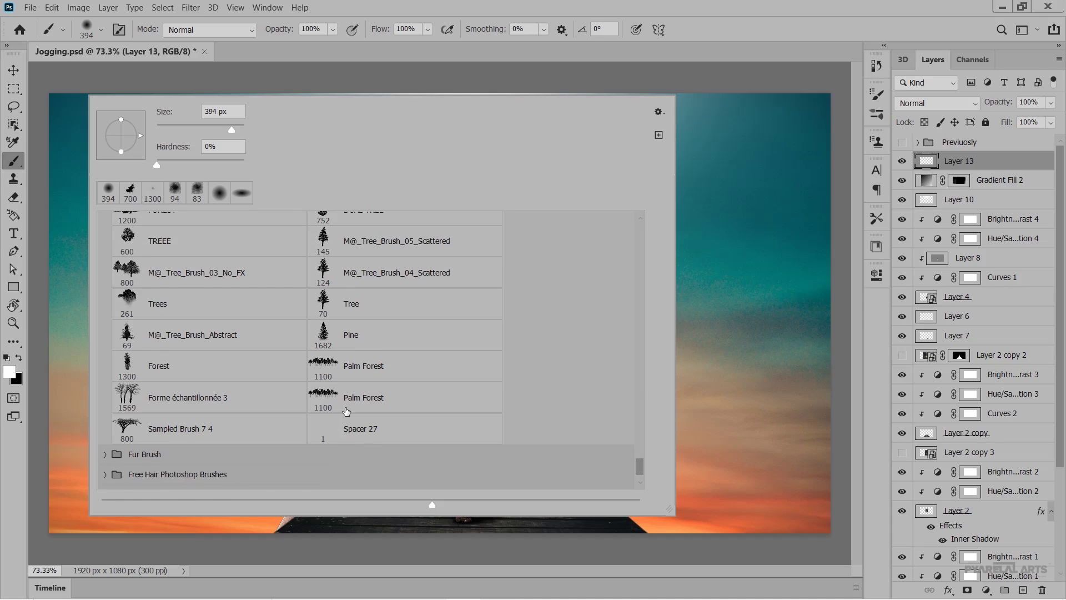
pyautogui.scroll(-1, 346, 411)
pyautogui.scroll(-1, 346, 411)
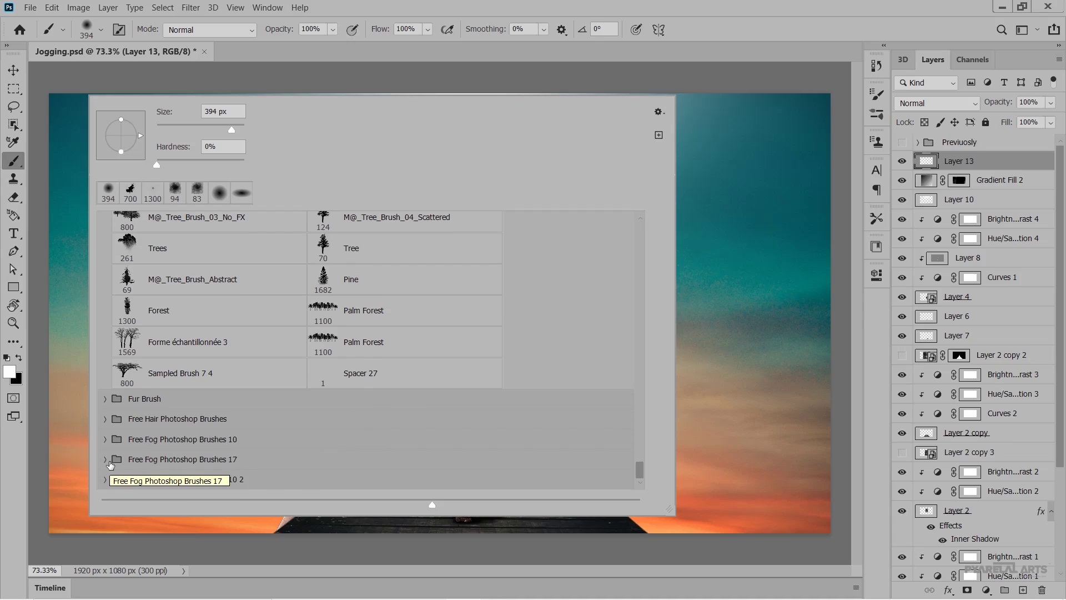
# - Pick fog brush 92 from Free Fog Photoshop Brushes 17, sized to about 69 px
pyautogui.click(105, 460)
pyautogui.scroll(-2, 300, 442)
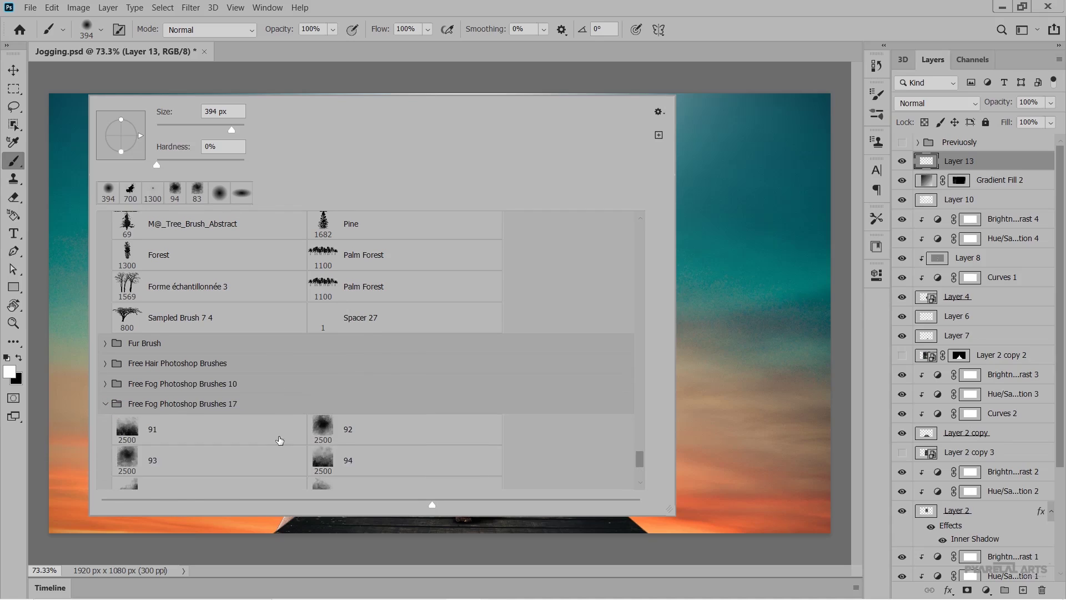
pyautogui.scroll(-1, 279, 441)
pyautogui.click(272, 447)
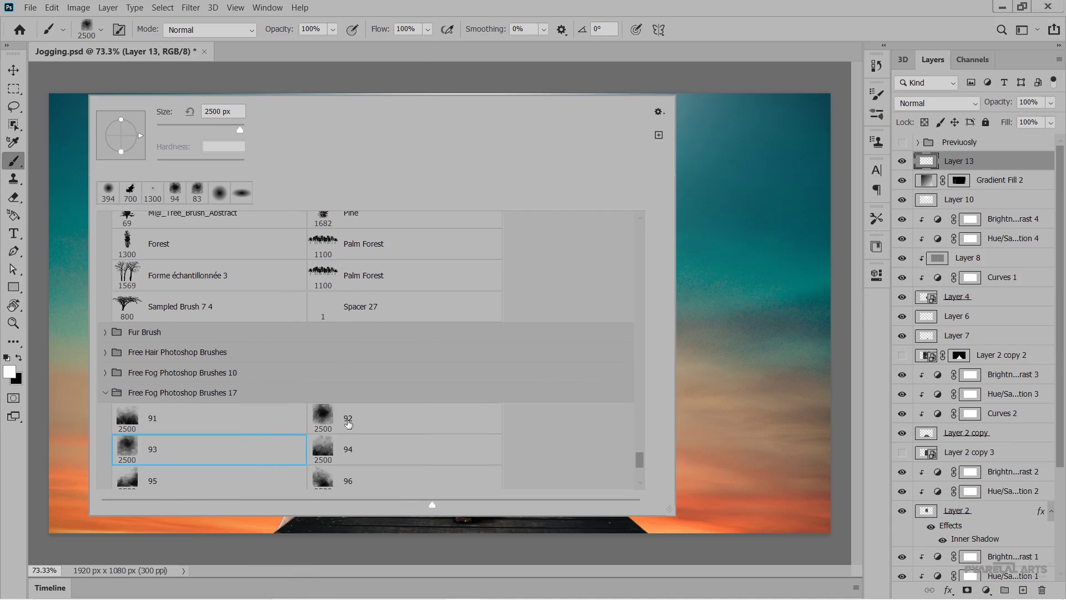
pyautogui.click(359, 422)
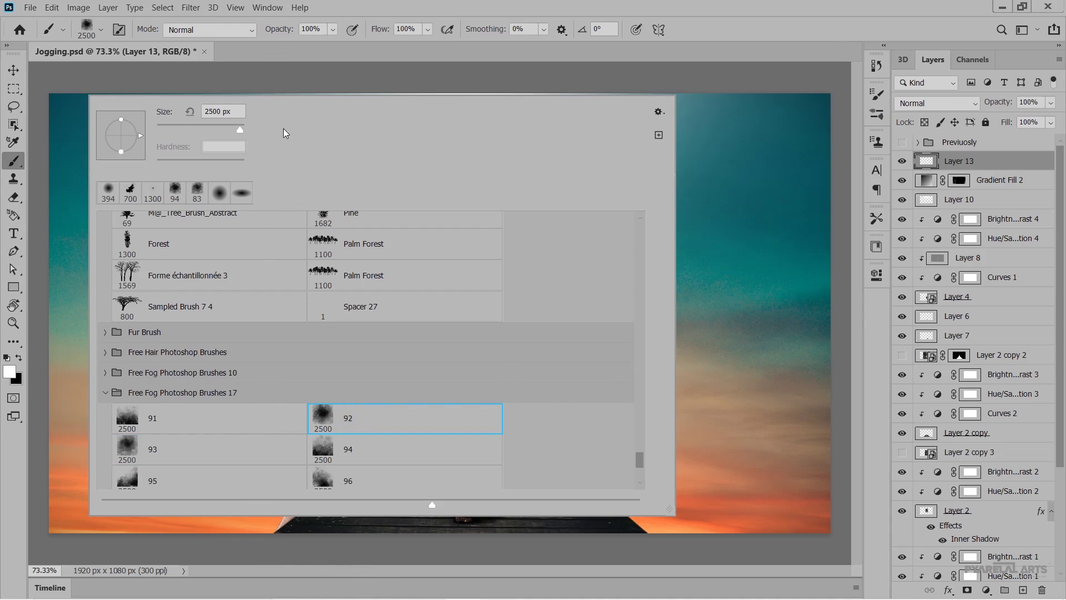
pyautogui.click(188, 128)
# - Test a white dab and an 800 px fog dab on the sky, undoing both
pyautogui.click(771, 285)
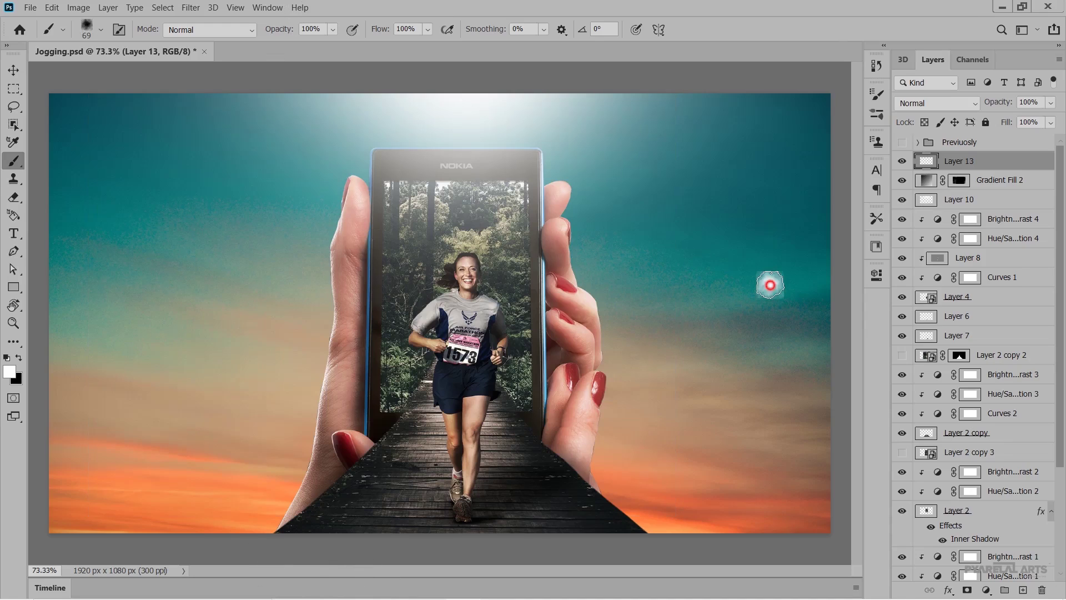
pyautogui.hotkey('ctrl', 'z')
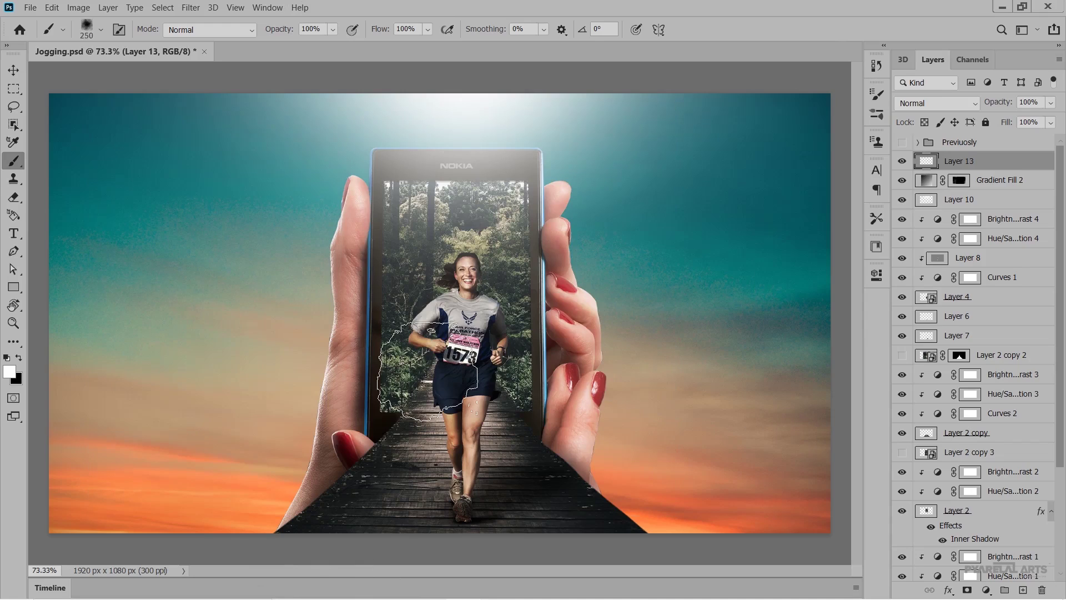
pyautogui.press(']')
pyautogui.press(']')
pyautogui.press(']')
pyautogui.click(304, 345)
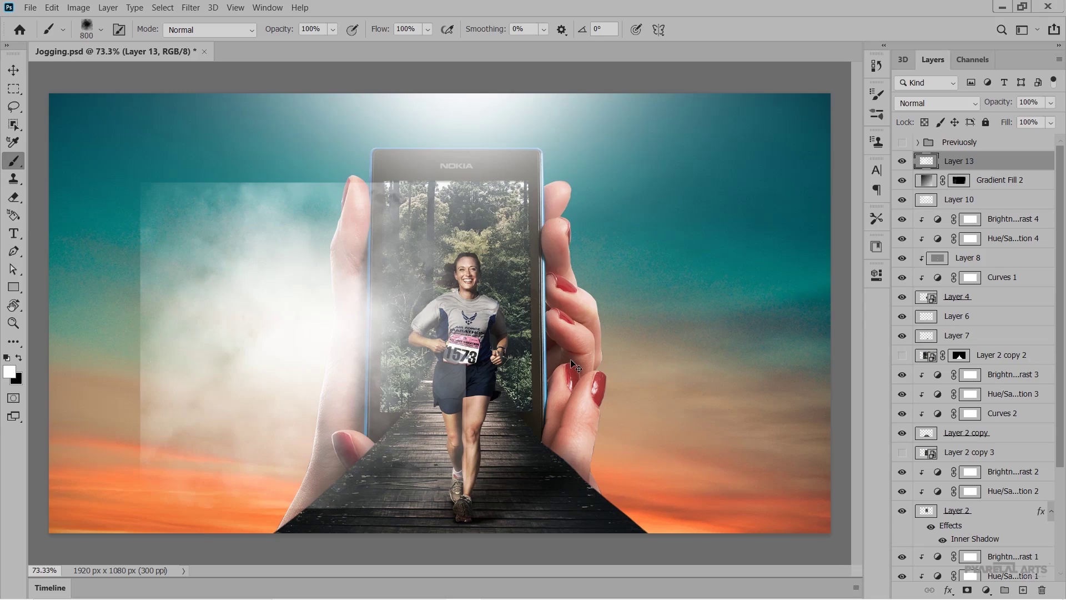
pyautogui.hotkey('ctrl', 'z')
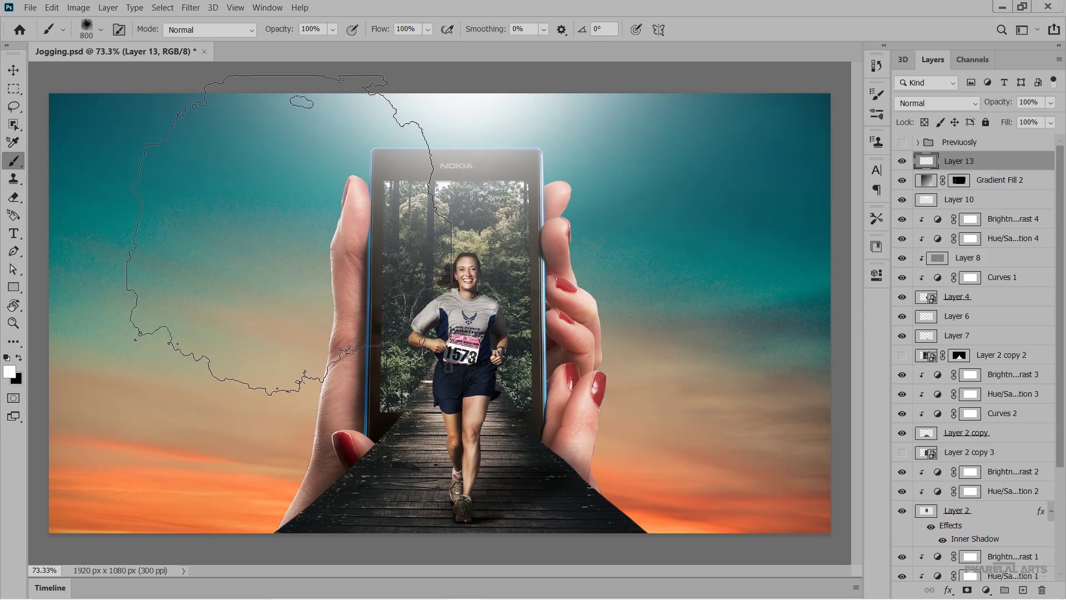
pyautogui.press('[')
pyautogui.press('[')
pyautogui.press('[')
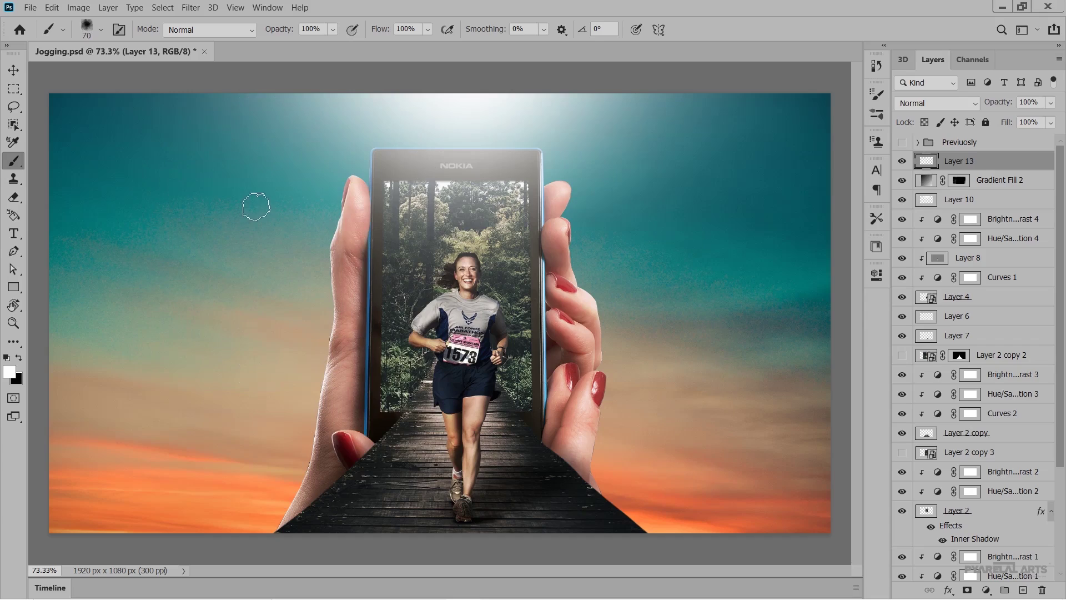
# - Browse the brush presets and try fog brush 105
pyautogui.rightClick(80, 110)
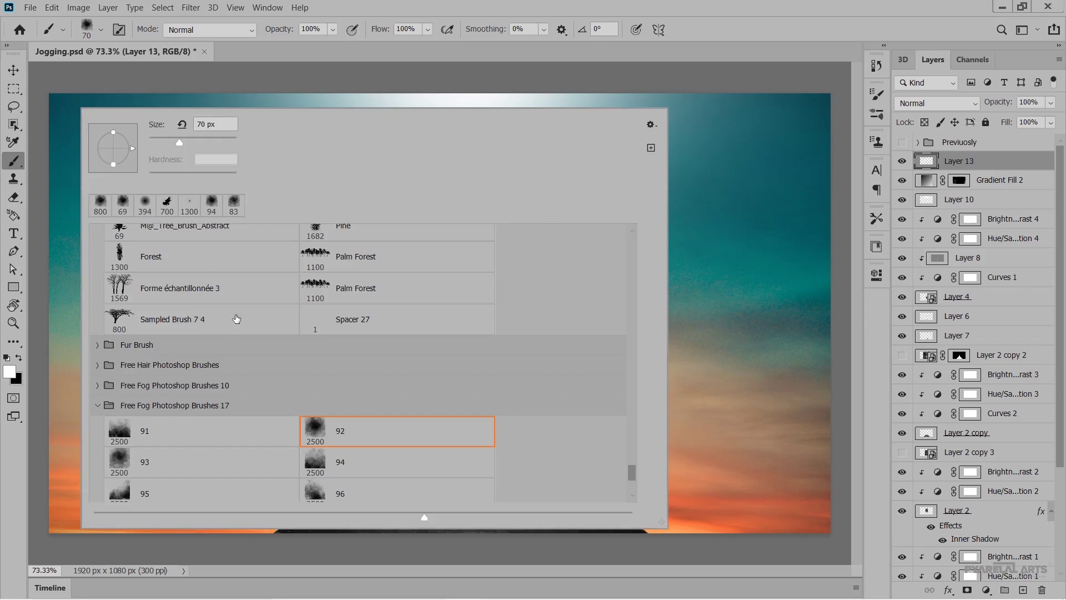
pyautogui.scroll(-1, 282, 439)
pyautogui.scroll(-1, 282, 439)
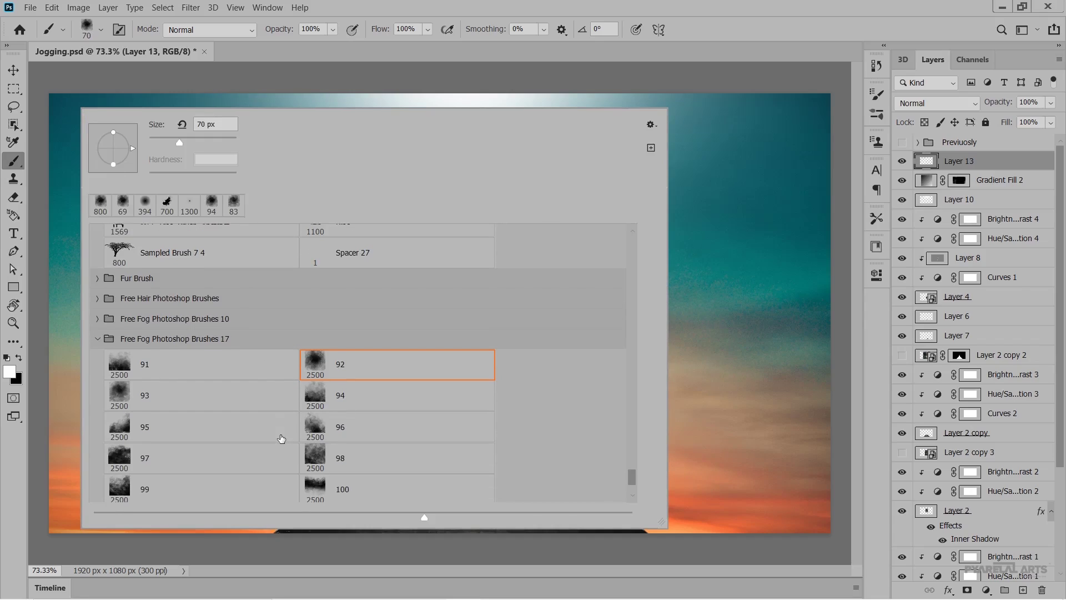
pyautogui.scroll(-1, 281, 439)
pyautogui.scroll(-1, 282, 439)
pyautogui.scroll(-1, 282, 439)
pyautogui.scroll(-1, 281, 439)
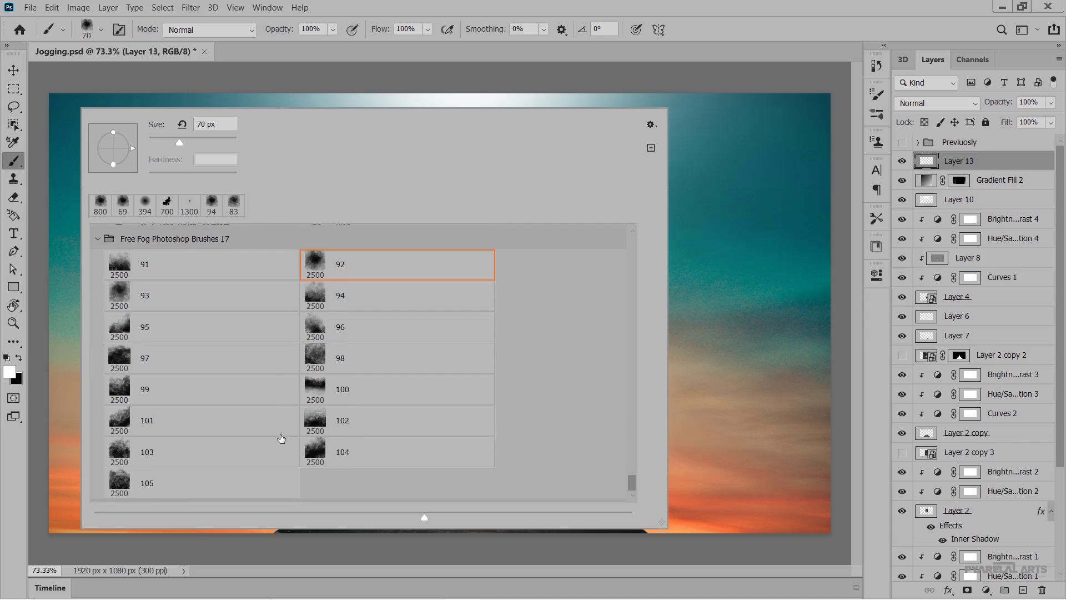
pyautogui.scroll(-1, 222, 461)
pyautogui.click(166, 471)
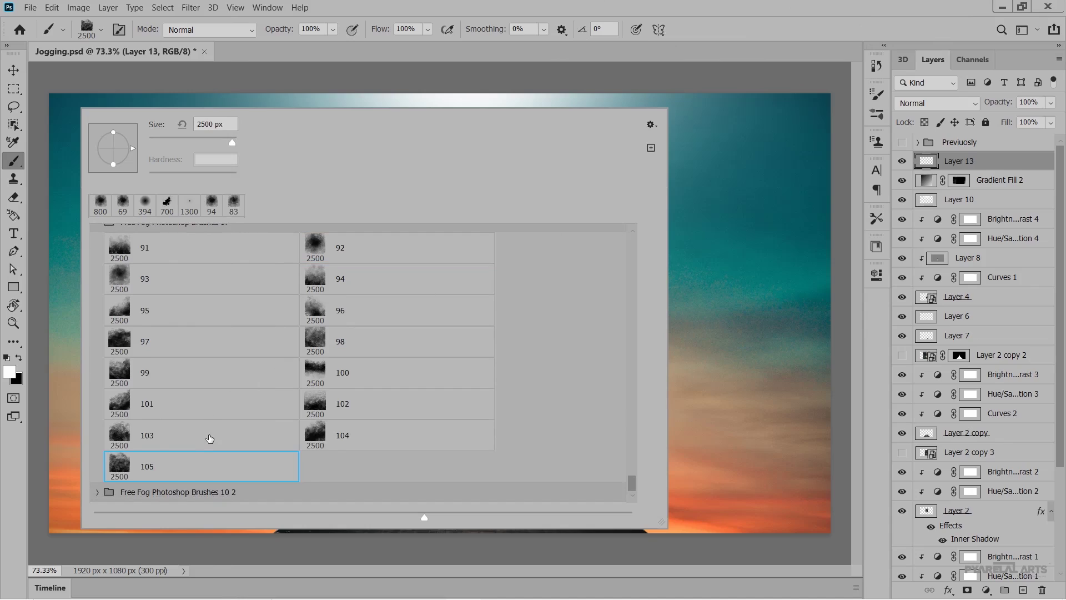
pyautogui.scroll(2, 210, 438)
pyautogui.scroll(1, 210, 438)
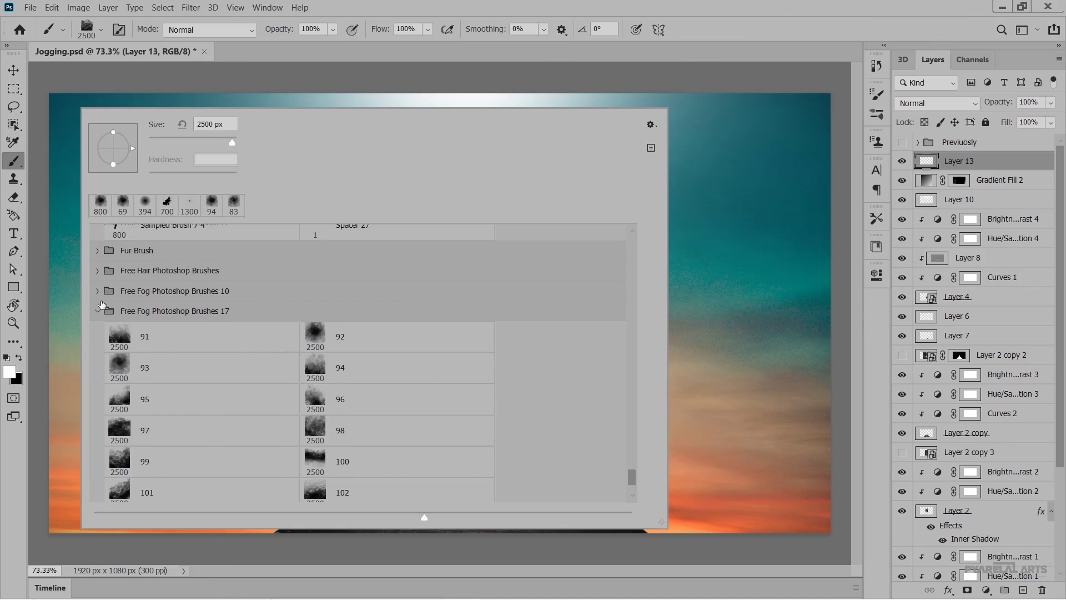
pyautogui.scroll(1, 102, 311)
pyautogui.scroll(1, 100, 344)
pyautogui.scroll(1, 99, 377)
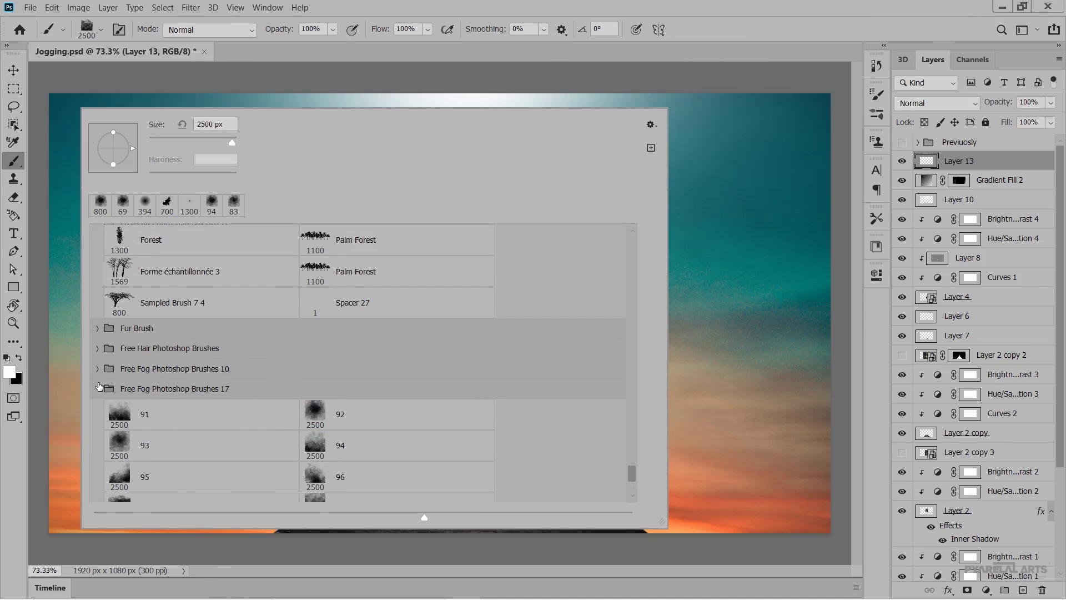
# - Pick fog brush 98 from Free Fog Photoshop Brushes 10, shrunk to 59 px
pyautogui.click(98, 372)
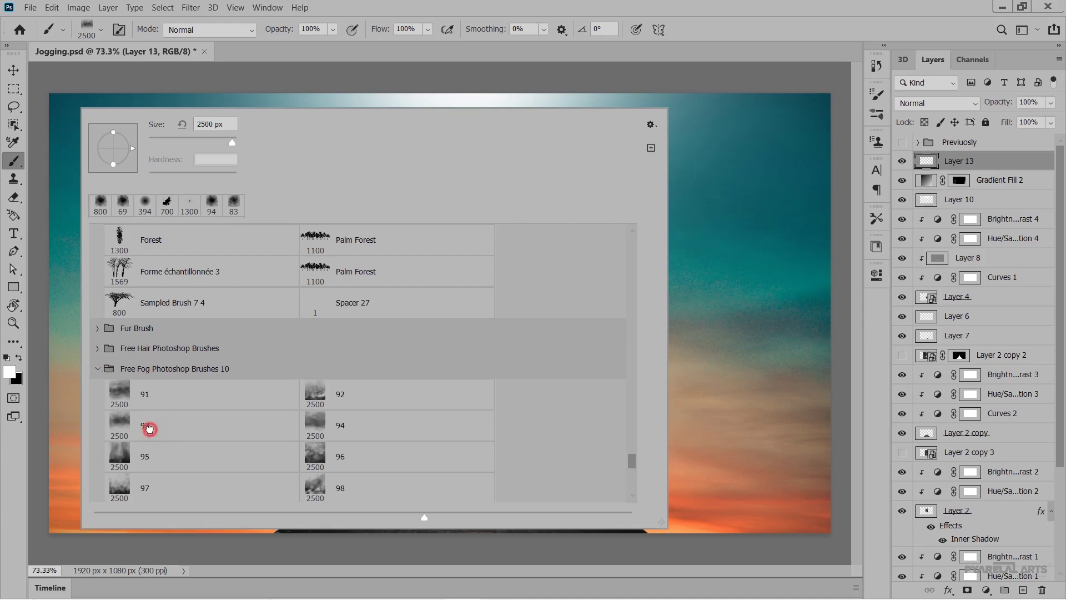
pyautogui.click(149, 429)
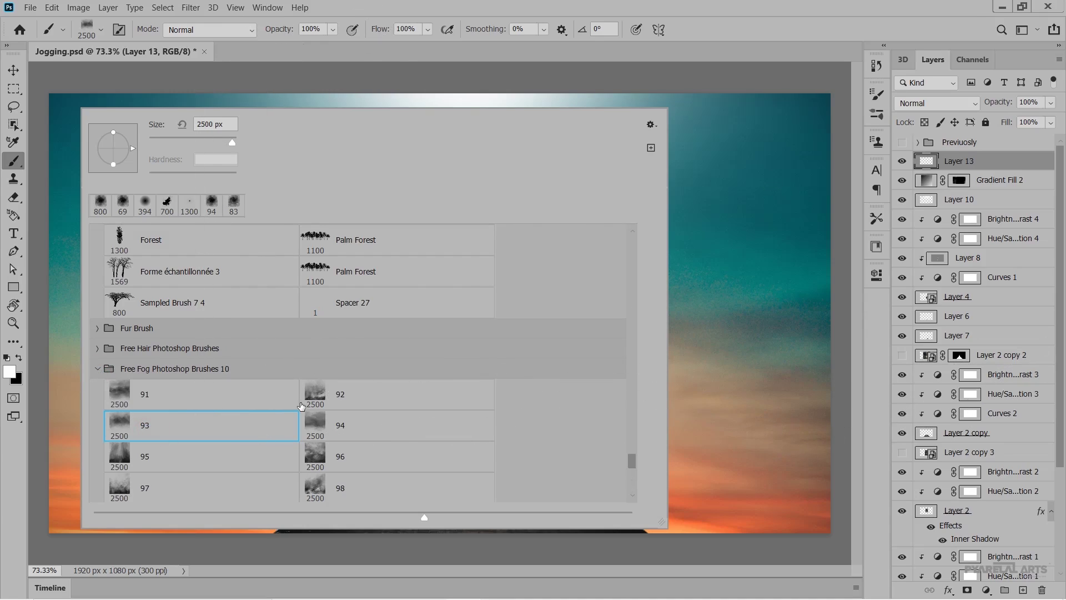
pyautogui.click(312, 423)
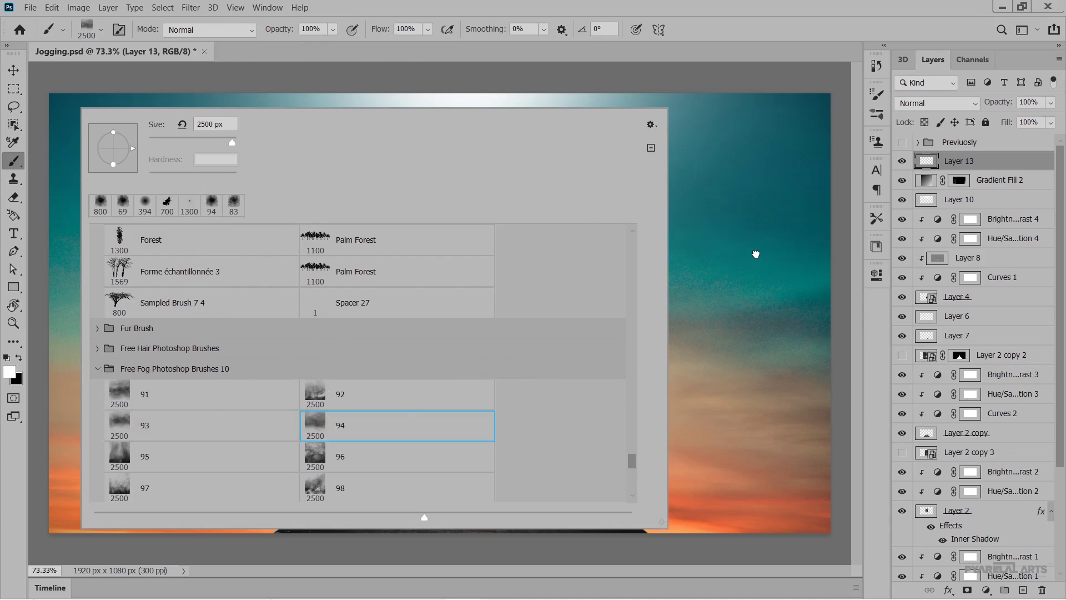
pyautogui.click(198, 137)
pyautogui.click(341, 455)
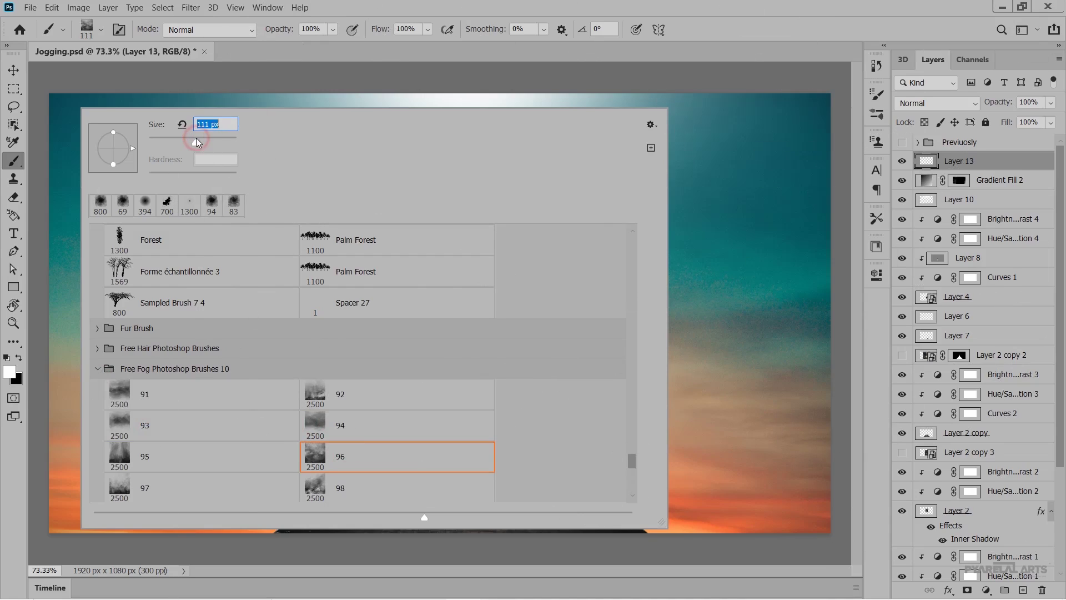
pyautogui.click(355, 491)
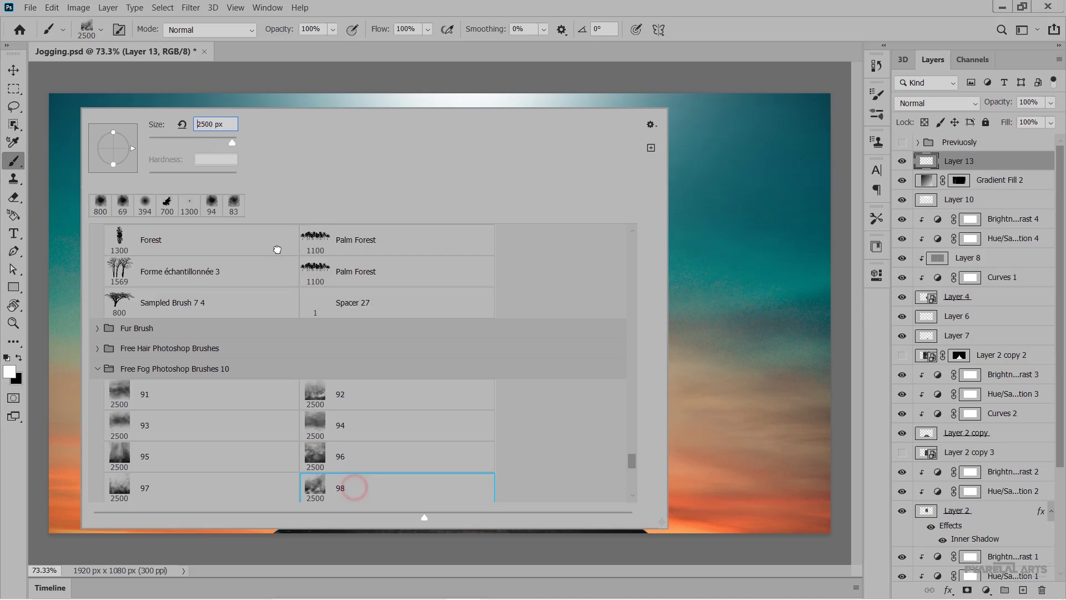
pyautogui.click(177, 138)
pyautogui.press('Return')
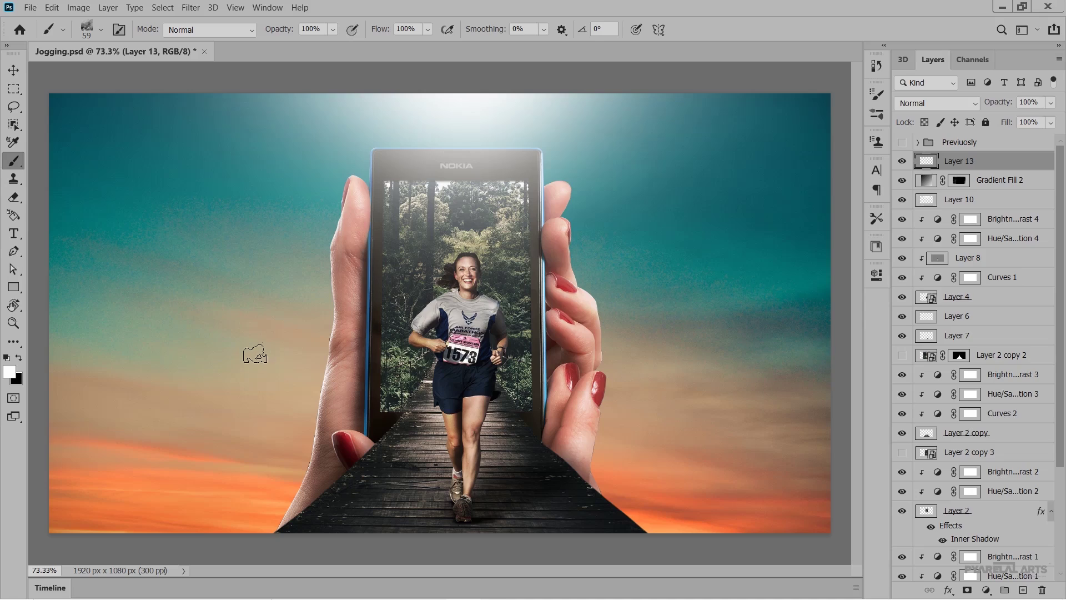
# - Choose the General Brushes Soft Round at 0% hardness, 400 px
pyautogui.rightClick(202, 149)
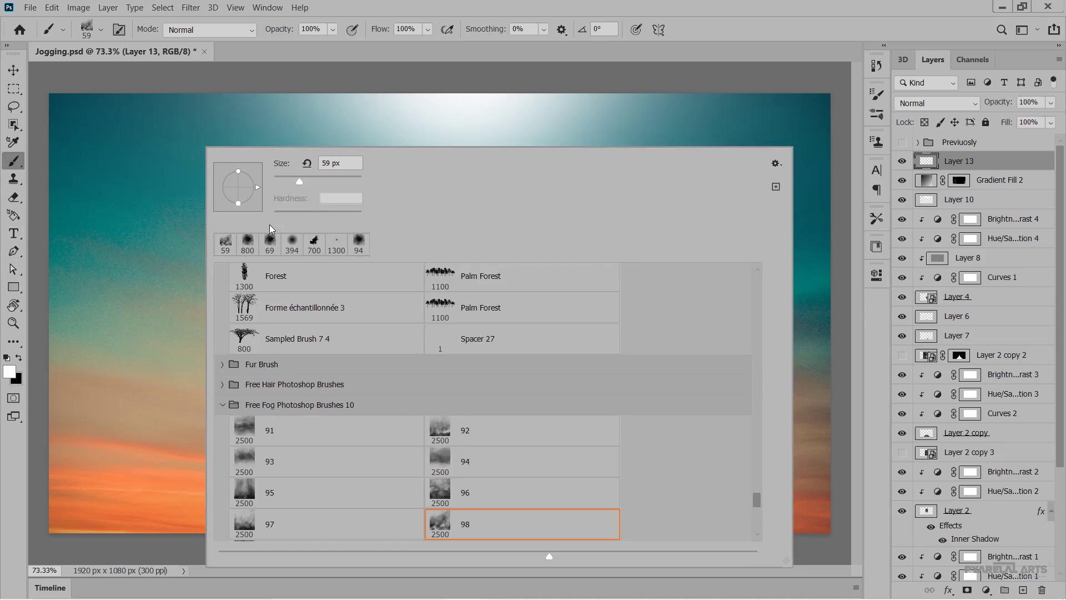
pyautogui.moveTo(758, 499); pyautogui.dragTo(758, 269)
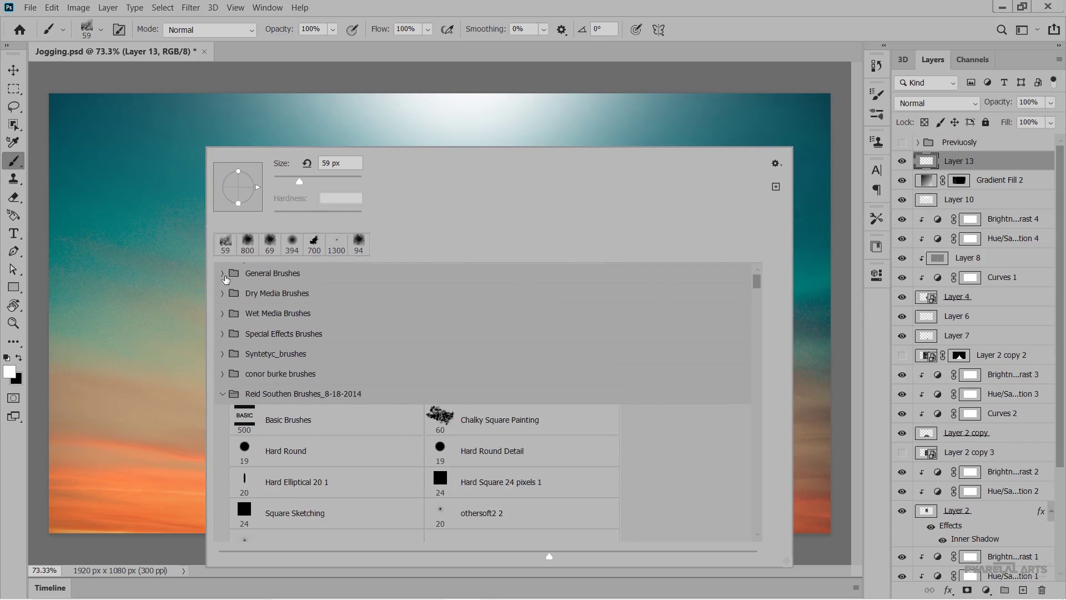
pyautogui.click(222, 273)
pyautogui.click(281, 297)
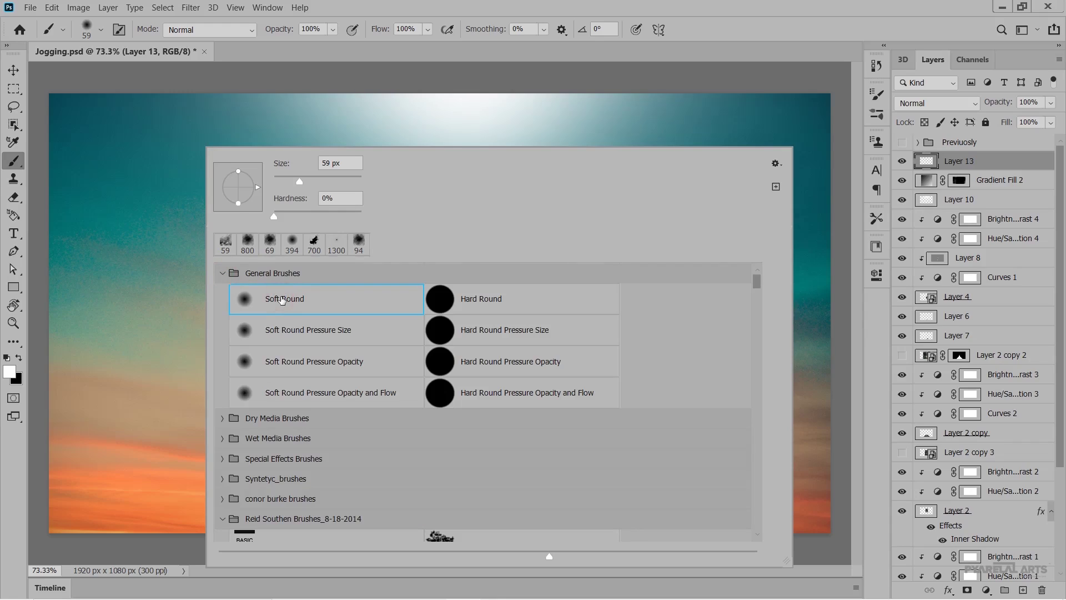
pyautogui.click(627, 5)
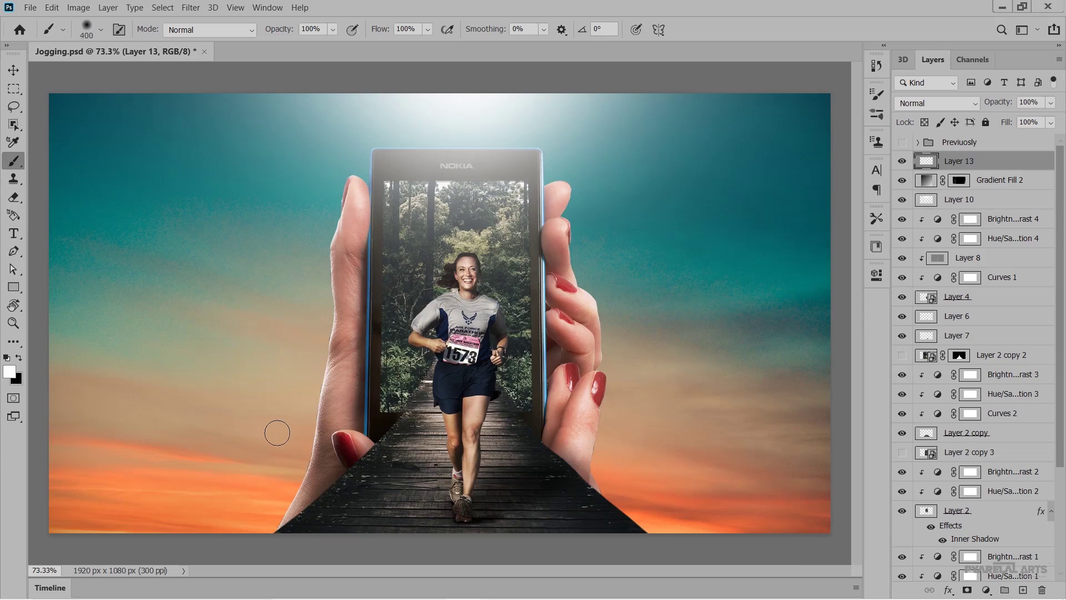
# - Set the soft white brush to 600 px and paint haze across the lower sky toward the boardwalk
pyautogui.press(']')
pyautogui.press(']')
pyautogui.press(']')
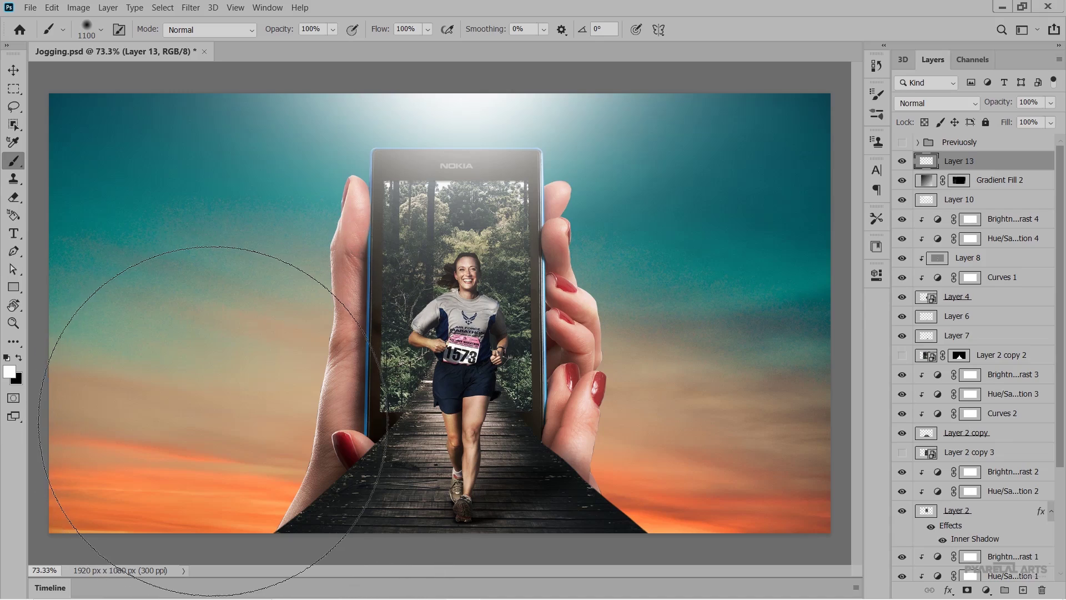
pyautogui.press('[')
pyautogui.press('[')
pyautogui.press('[')
pyautogui.press('[')
pyautogui.press('[')
pyautogui.click(145, 444)
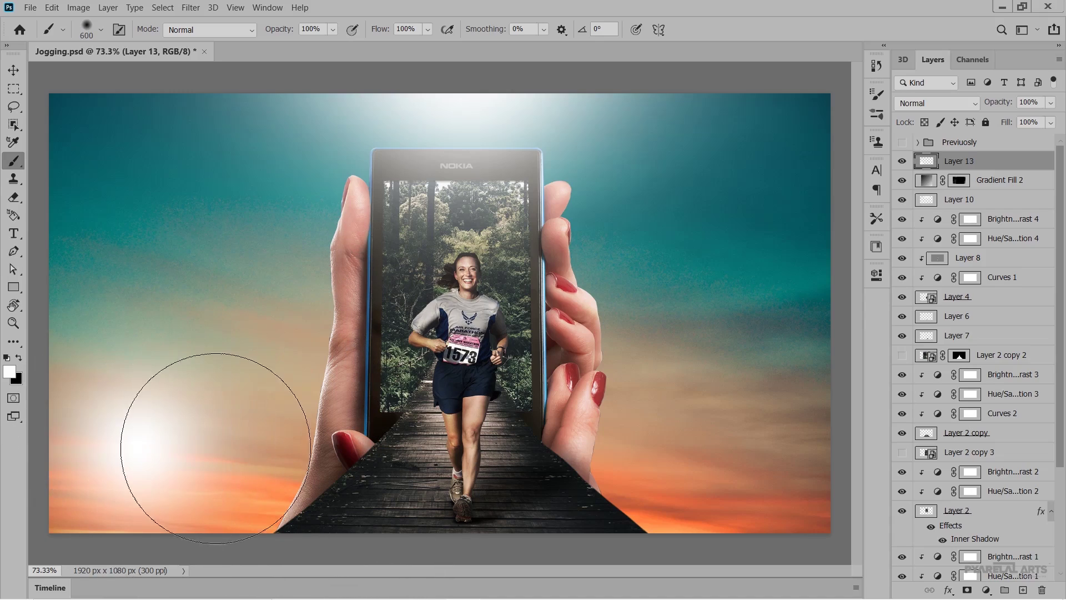
pyautogui.hotkey('ctrl', 'z')
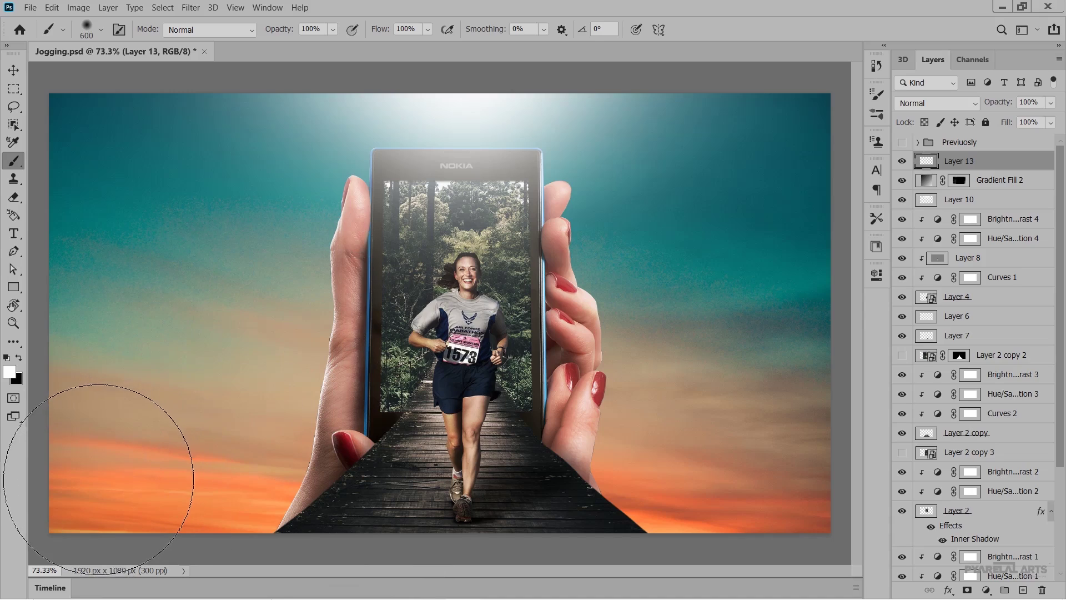
pyautogui.moveTo(98, 479)
pyautogui.mouseDown()
pyautogui.moveTo(341, 540)
pyautogui.moveTo(832, 482)
pyautogui.moveTo(798, 486)
pyautogui.mouseUp()
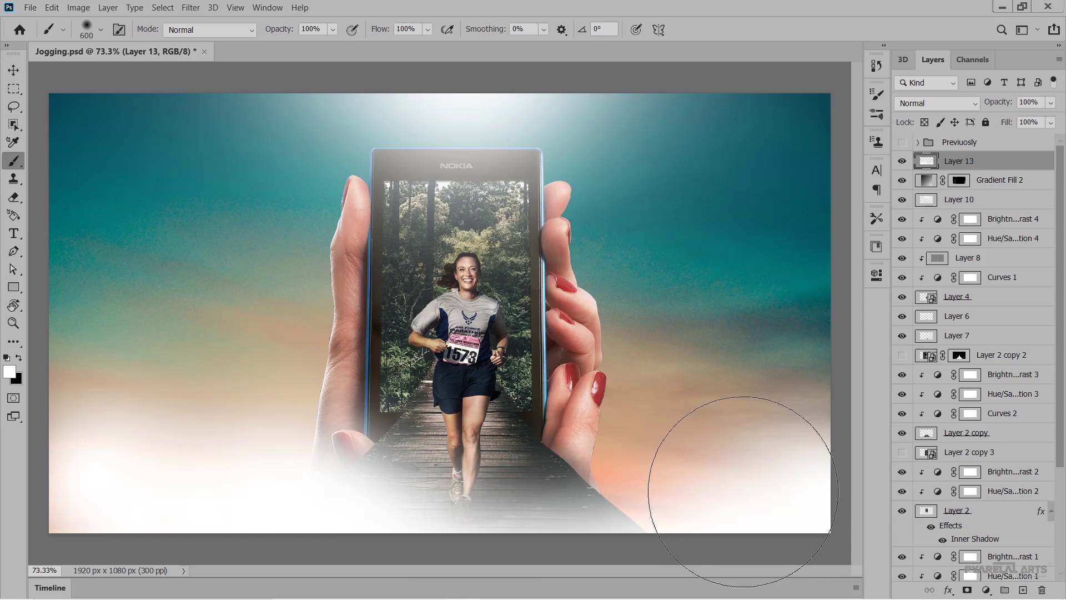
pyautogui.hotkey('ctrl', 'z')
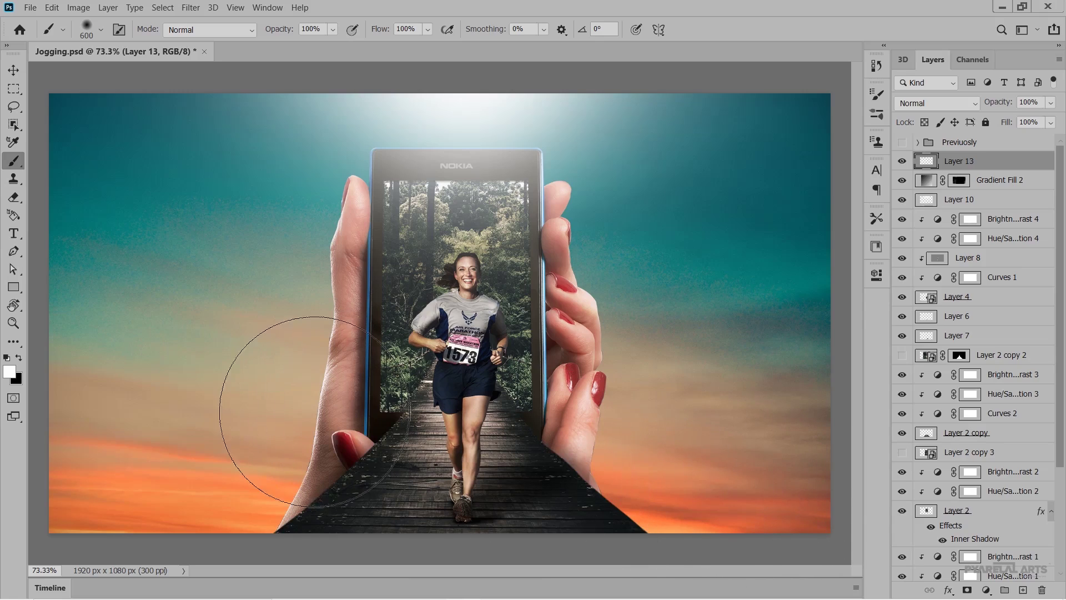
pyautogui.click(98, 470)
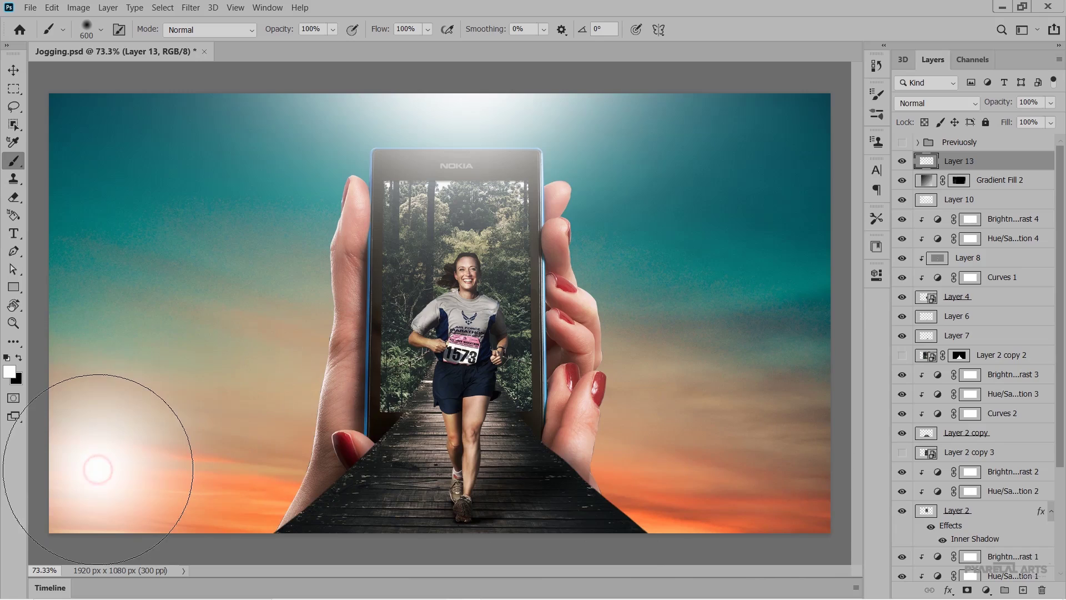
pyautogui.hotkey('ctrl', 'z')
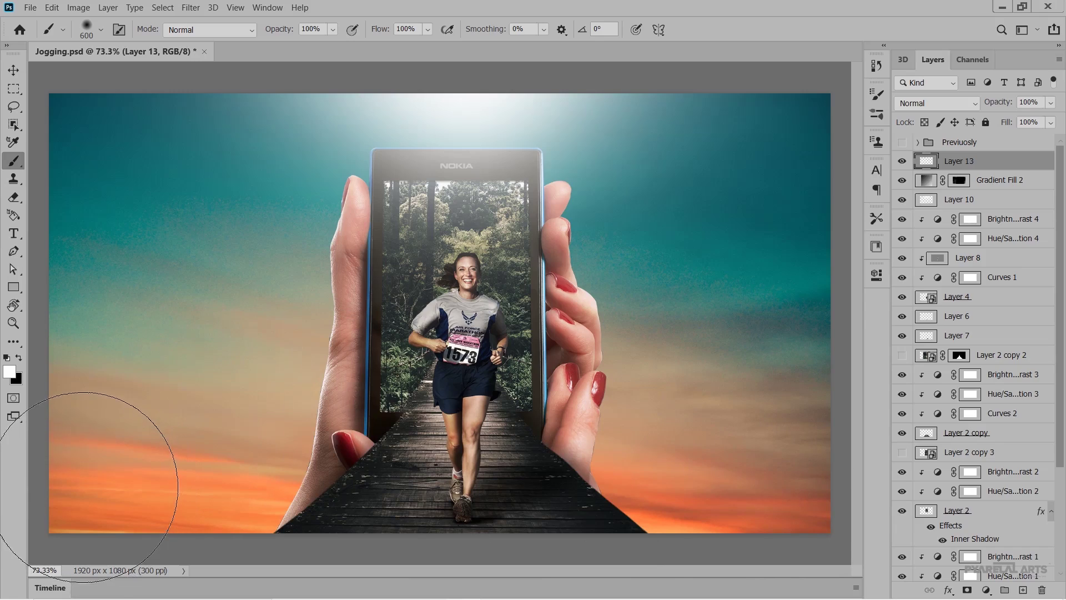
pyautogui.moveTo(83, 487)
pyautogui.mouseDown()
pyautogui.moveTo(386, 577)
pyautogui.moveTo(767, 510)
pyautogui.moveTo(506, 570)
pyautogui.moveTo(425, 532)
pyautogui.mouseUp()
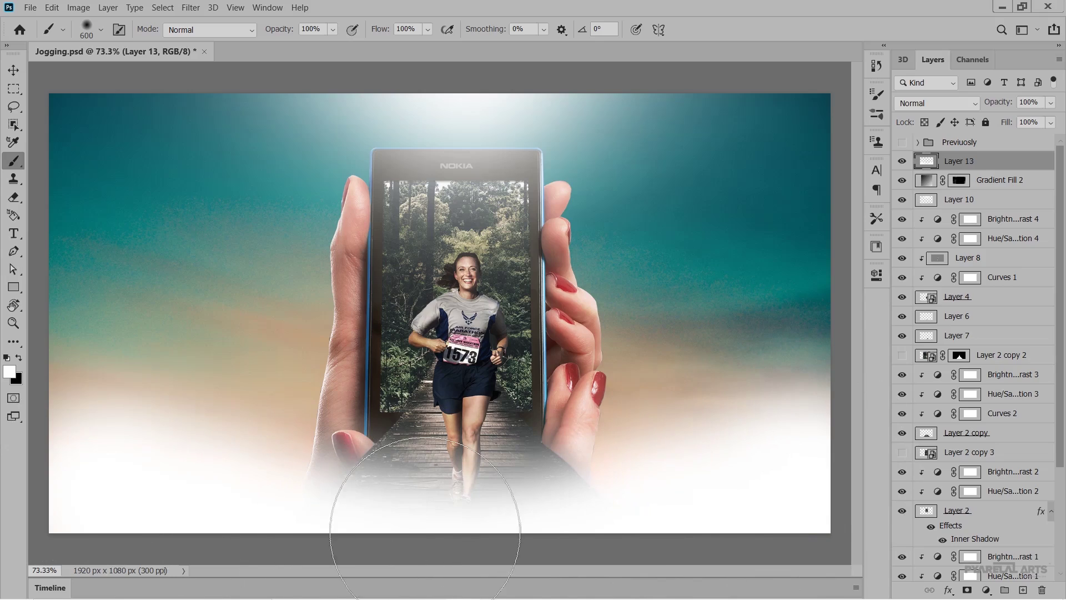
# - Lower Layer 13 to 58% opacity, add fog on the right, and remove haze from the runner's legs
pyautogui.moveTo(1003, 107); pyautogui.dragTo(980, 105)
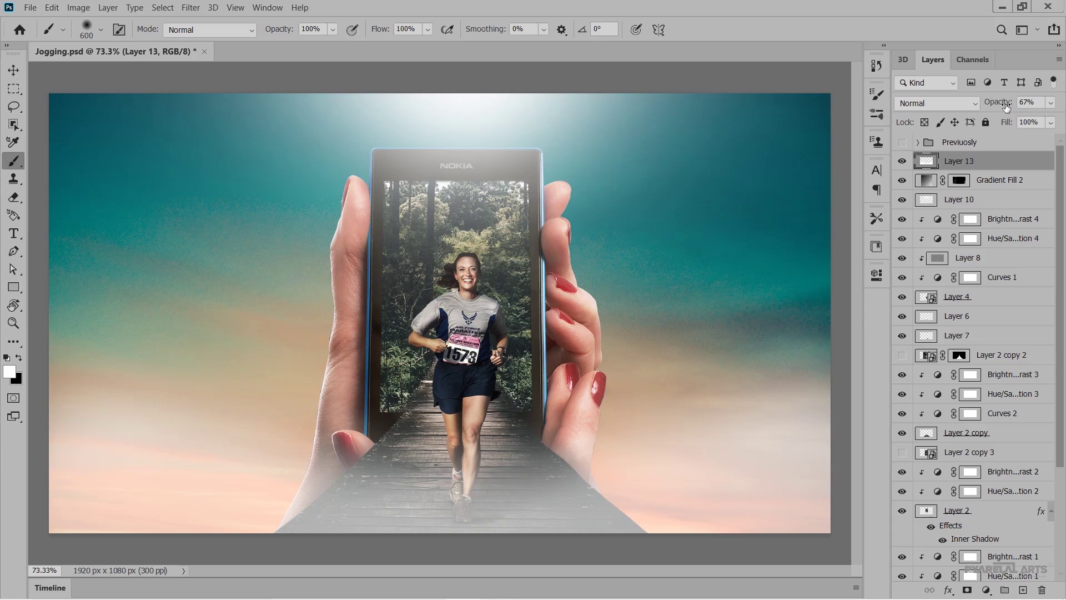
pyautogui.moveTo(1006, 106); pyautogui.dragTo(1001, 104)
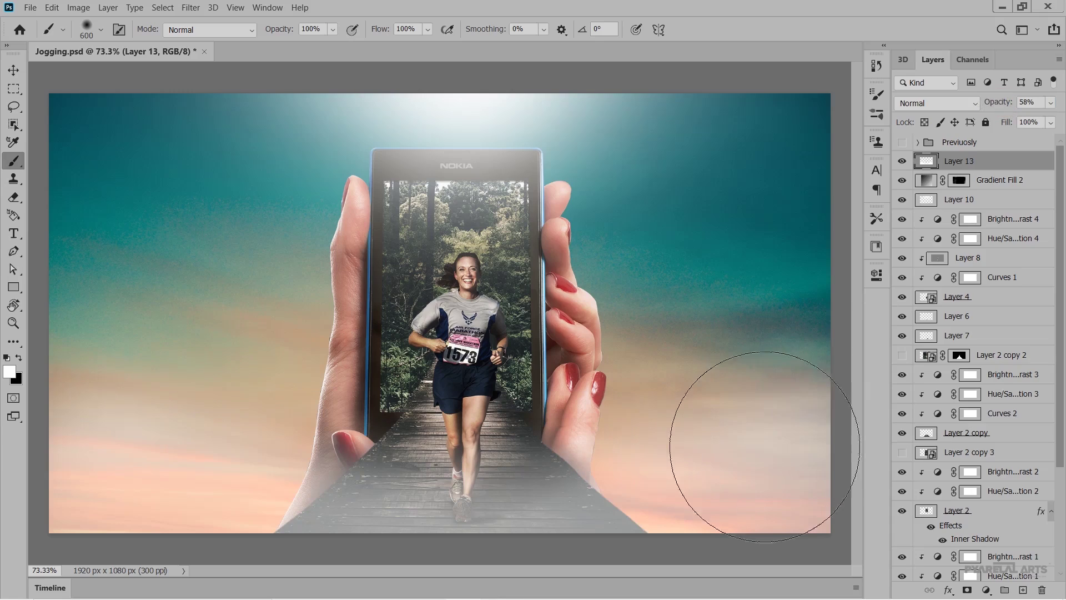
pyautogui.click(761, 393)
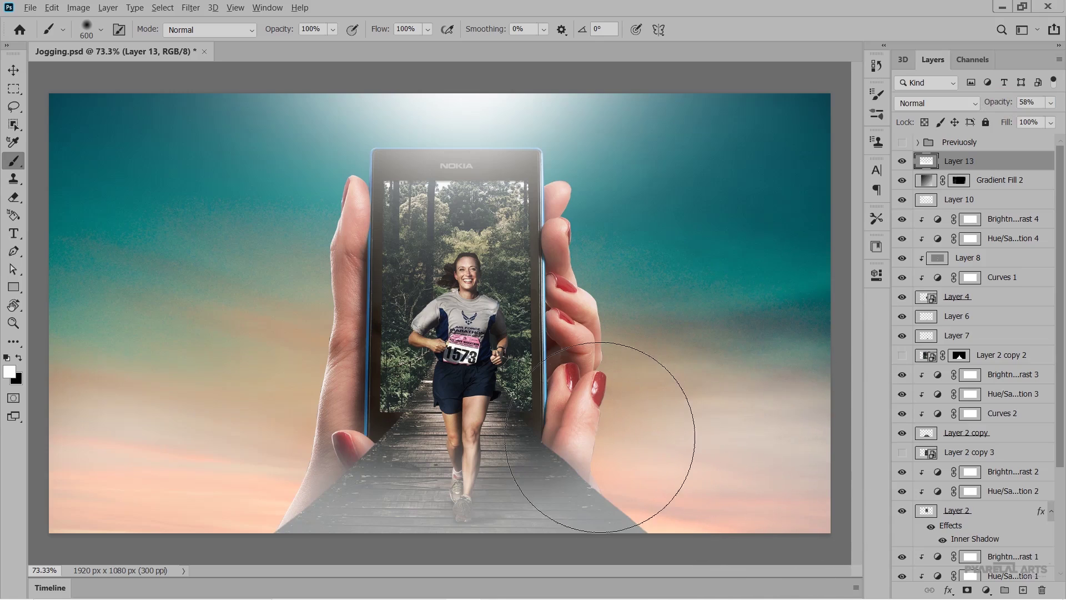
pyautogui.scroll(-3, 605, 432)
pyautogui.scroll(-2, 600, 437)
pyautogui.scroll(2, 583, 445)
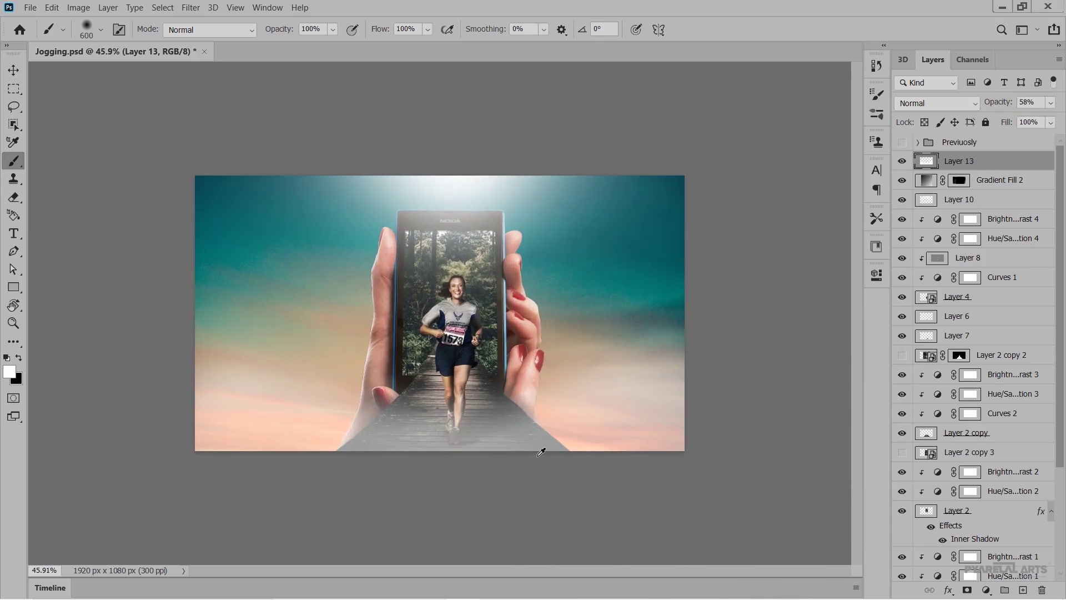
pyautogui.scroll(2, 543, 445)
pyautogui.scroll(1, 542, 452)
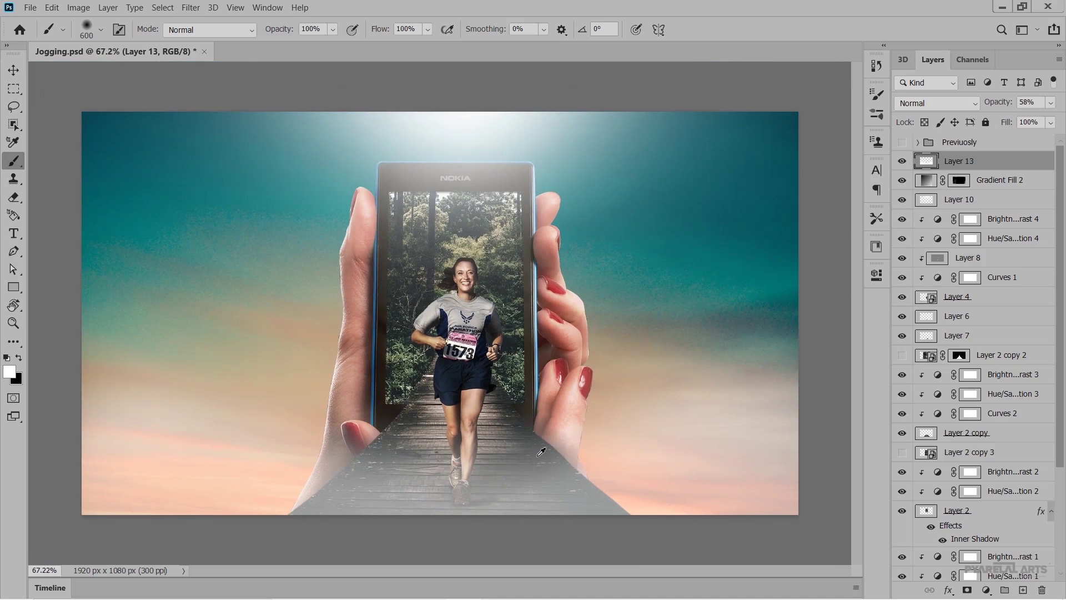
pyautogui.scroll(1, 540, 453)
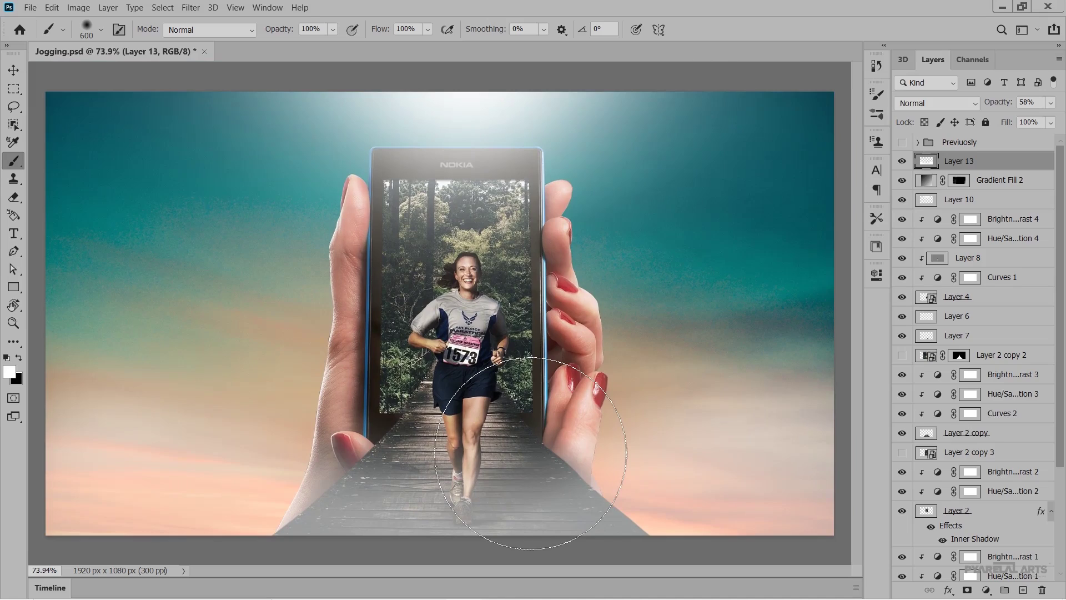
pyautogui.hotkey('ctrl', 'z')
# - Toggle the cool-wallpaper sky layer's visibility to check it, then select that layer
pyautogui.click(987, 590)
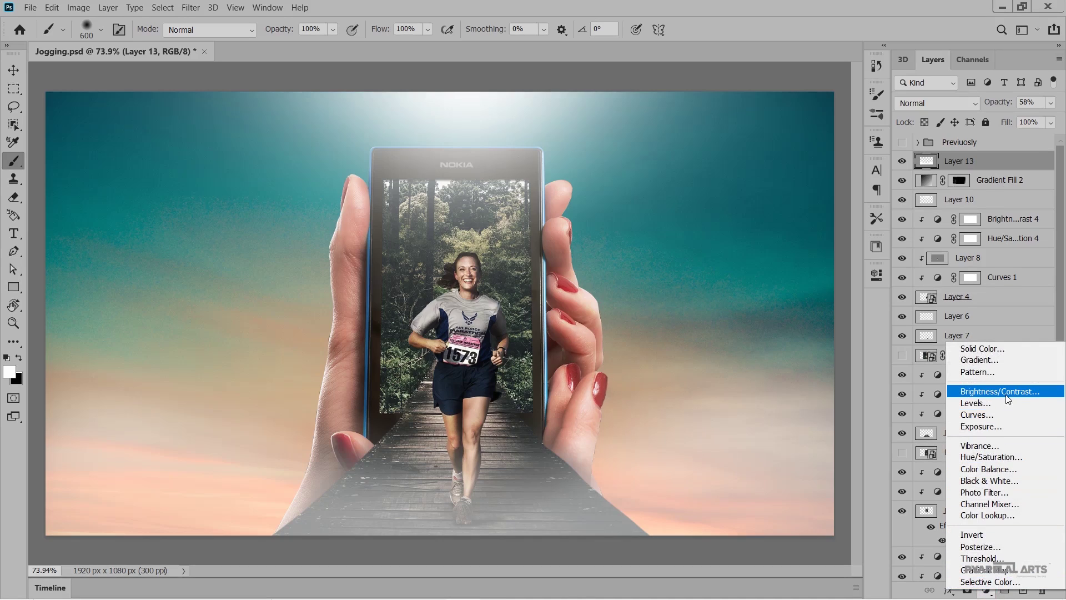
pyautogui.click(1007, 162)
pyautogui.scroll(-3, 989, 472)
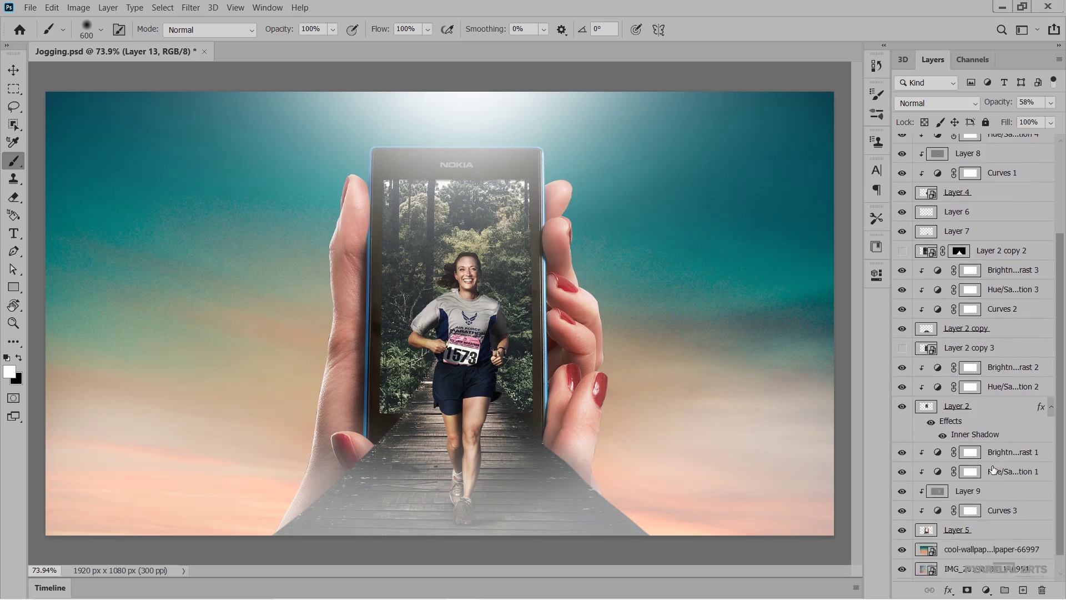
pyautogui.scroll(-2, 988, 472)
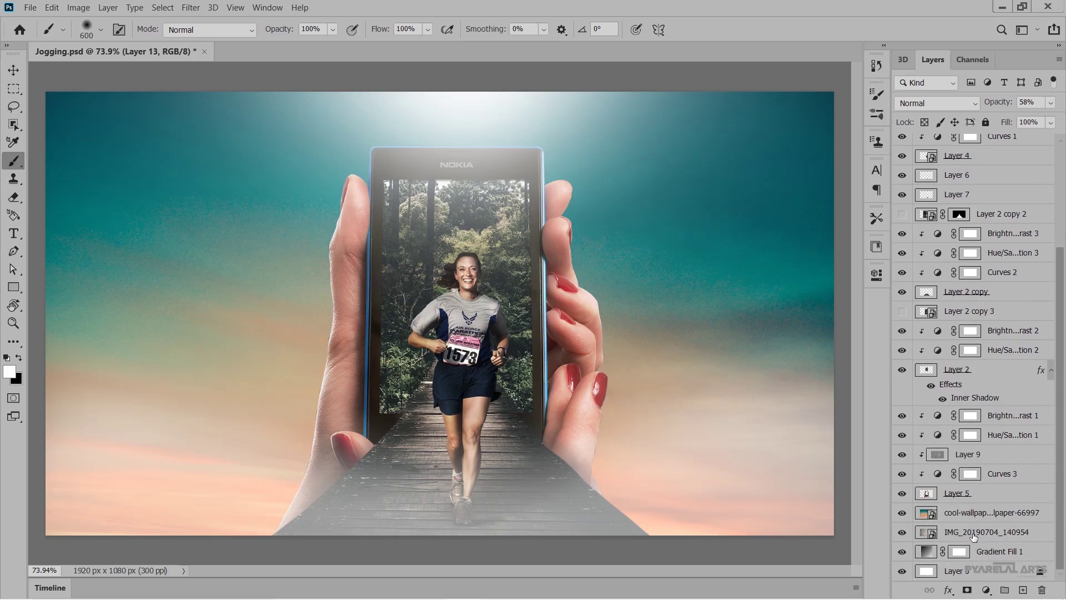
pyautogui.click(902, 513)
pyautogui.click(966, 513)
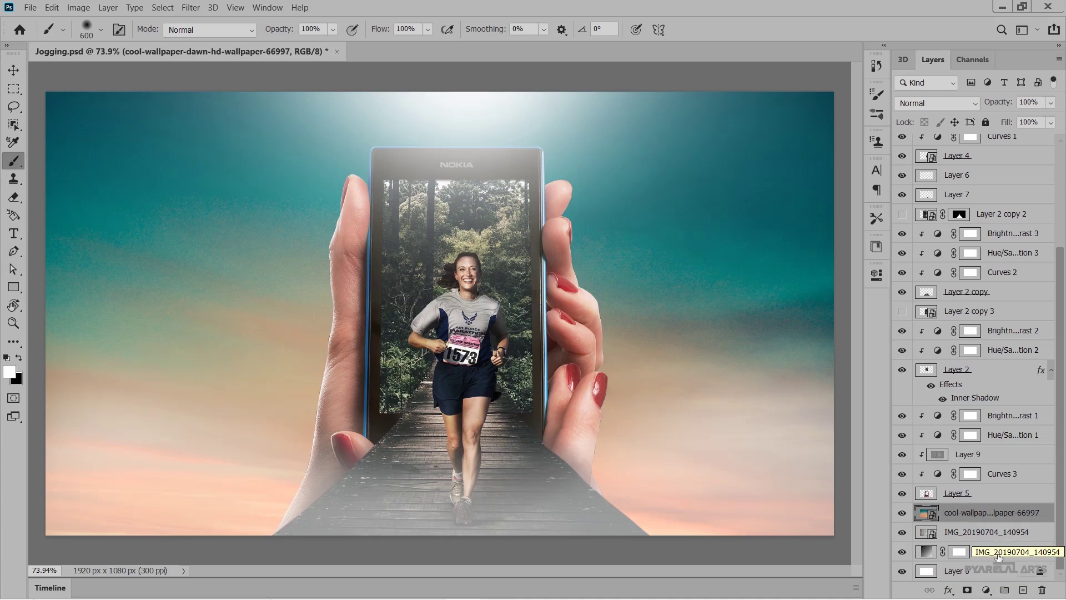
# - Add Curves 4 over the sky wallpaper, raising input 114 to output 132
pyautogui.click(986, 593)
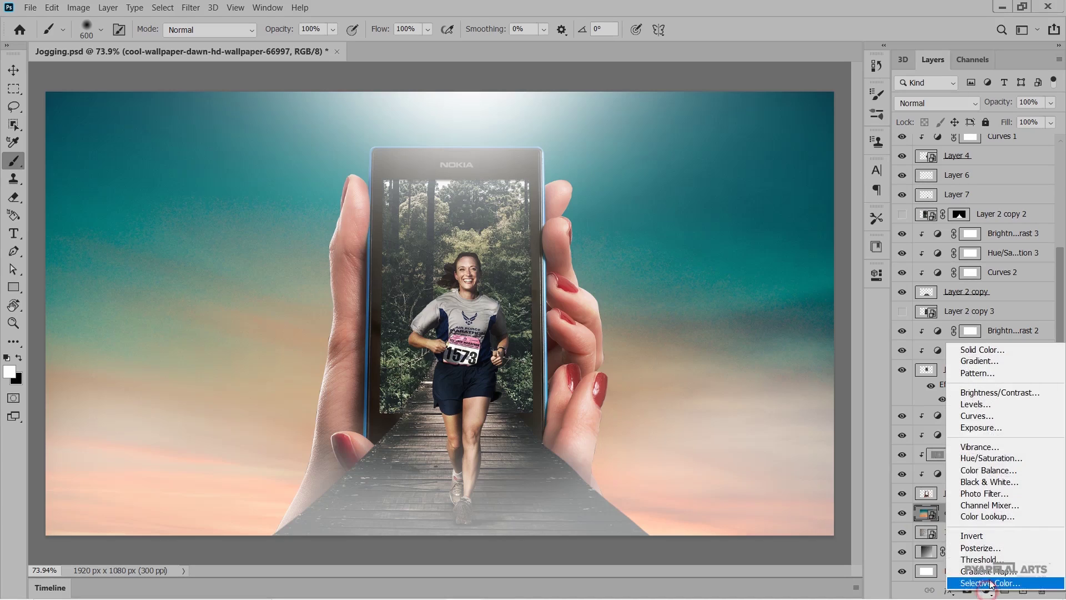
pyautogui.click(992, 418)
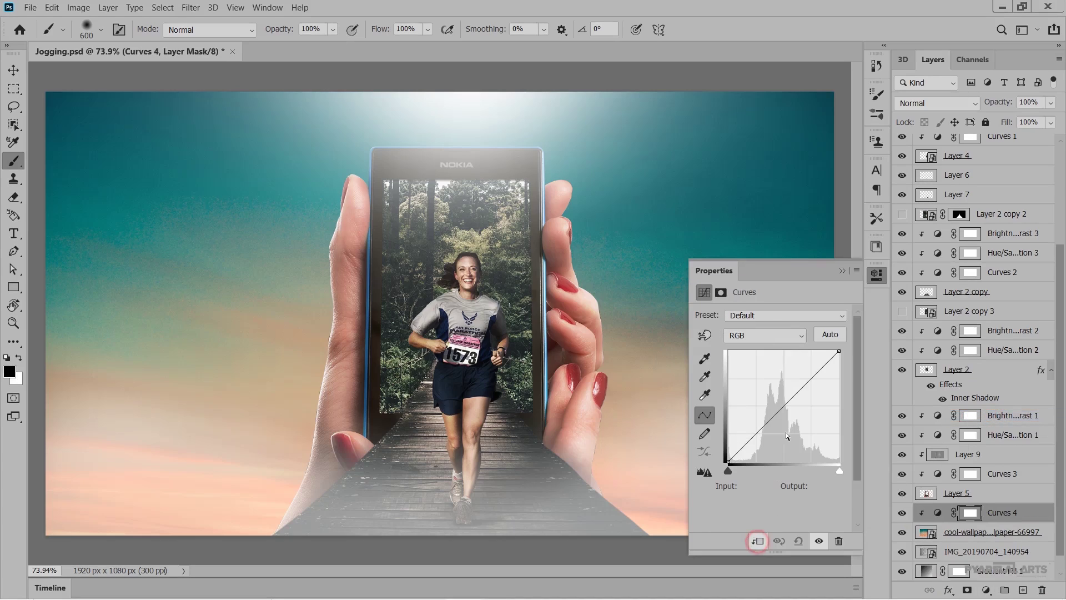
pyautogui.moveTo(786, 408); pyautogui.dragTo(776, 399)
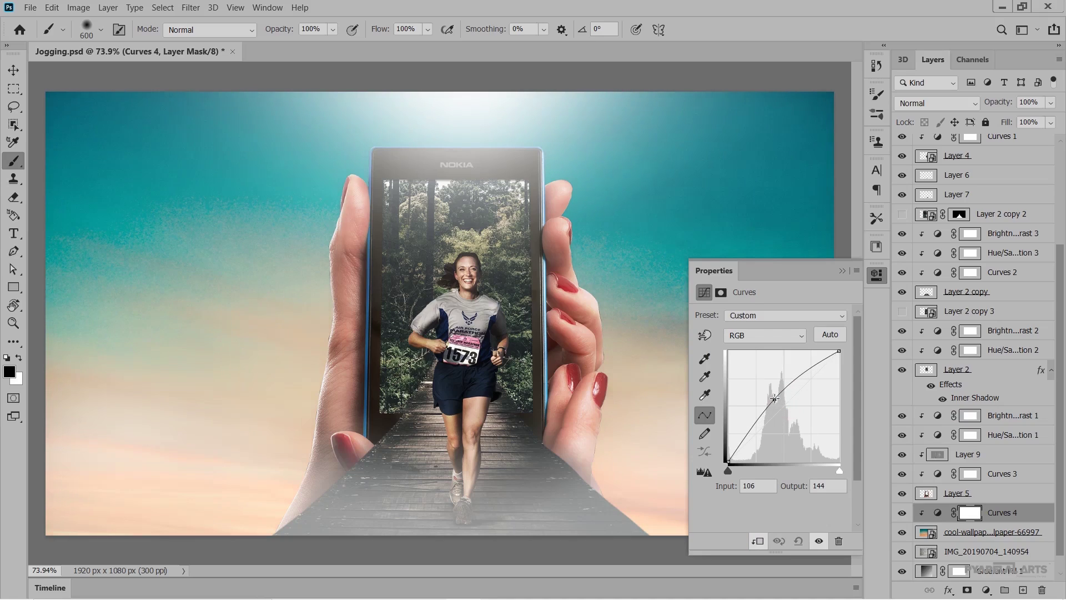
pyautogui.moveTo(776, 399); pyautogui.dragTo(778, 404)
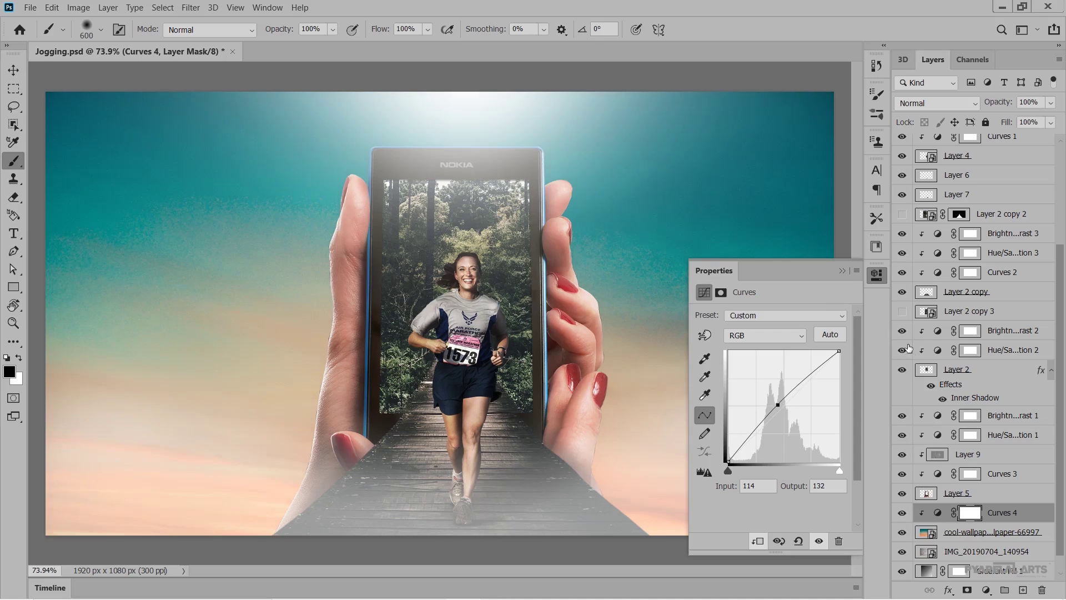
pyautogui.click(843, 271)
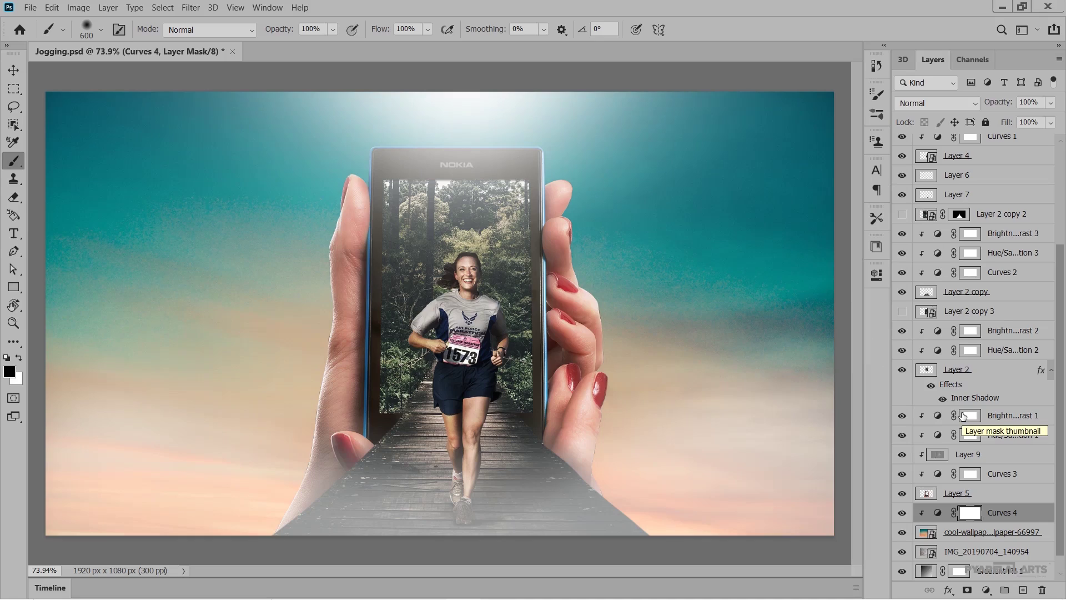
# - Add a clipped Color Balance over the sky, shifting its midtones toward cyan and blue
pyautogui.click(988, 591)
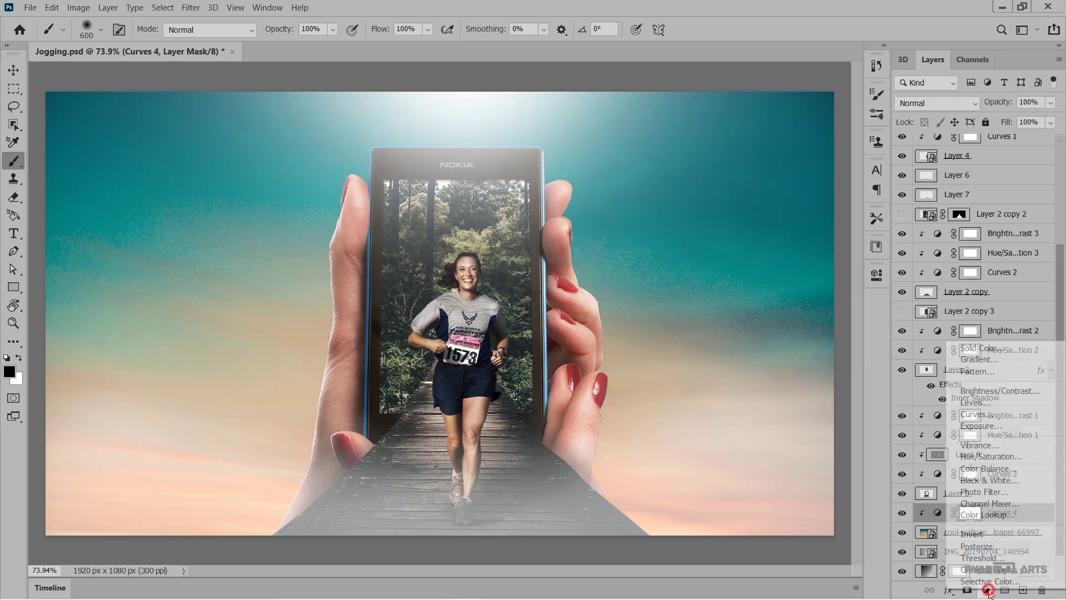
pyautogui.click(993, 467)
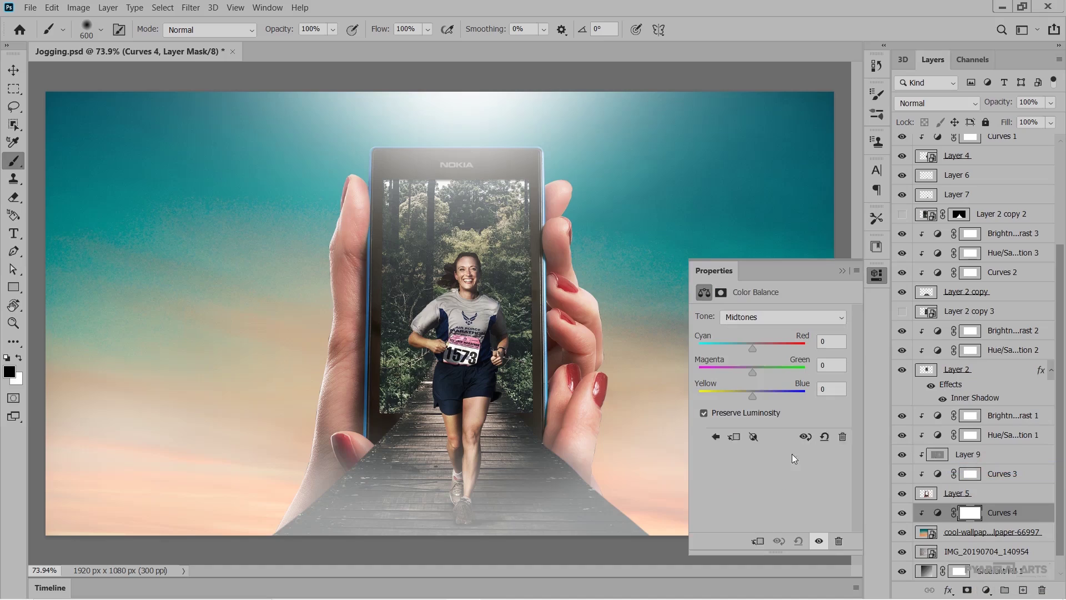
pyautogui.click(757, 541)
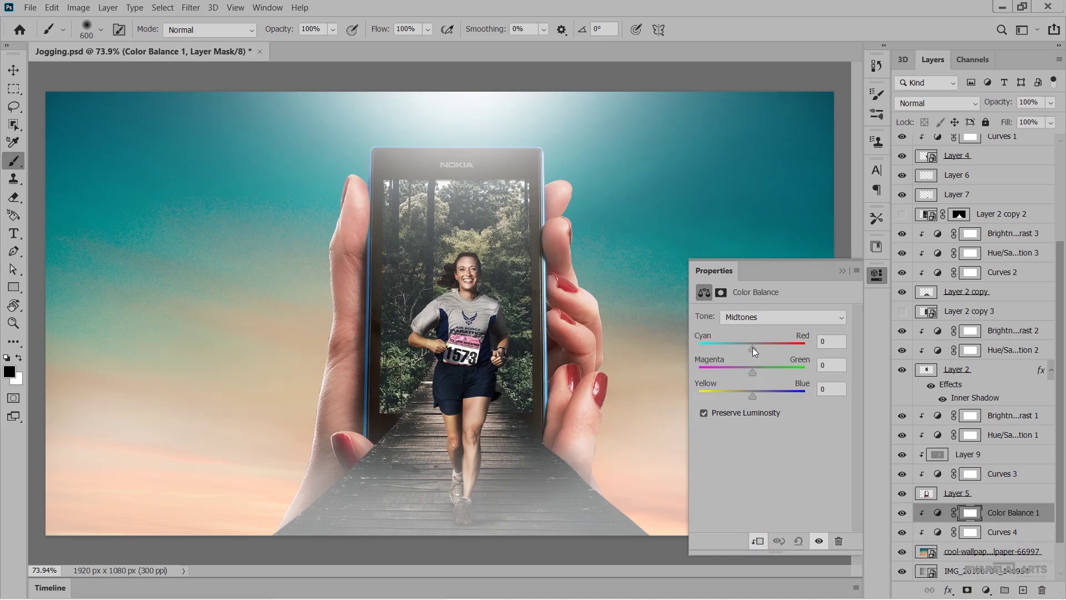
pyautogui.moveTo(752, 348)
pyautogui.mouseDown()
pyautogui.moveTo(727, 347)
pyautogui.moveTo(784, 346)
pyautogui.moveTo(746, 350)
pyautogui.moveTo(752, 372)
pyautogui.moveTo(741, 372)
pyautogui.moveTo(758, 370)
pyautogui.moveTo(747, 372)
pyautogui.mouseUp()
pyautogui.moveTo(740, 395); pyautogui.dragTo(777, 395)
pyautogui.click(842, 271)
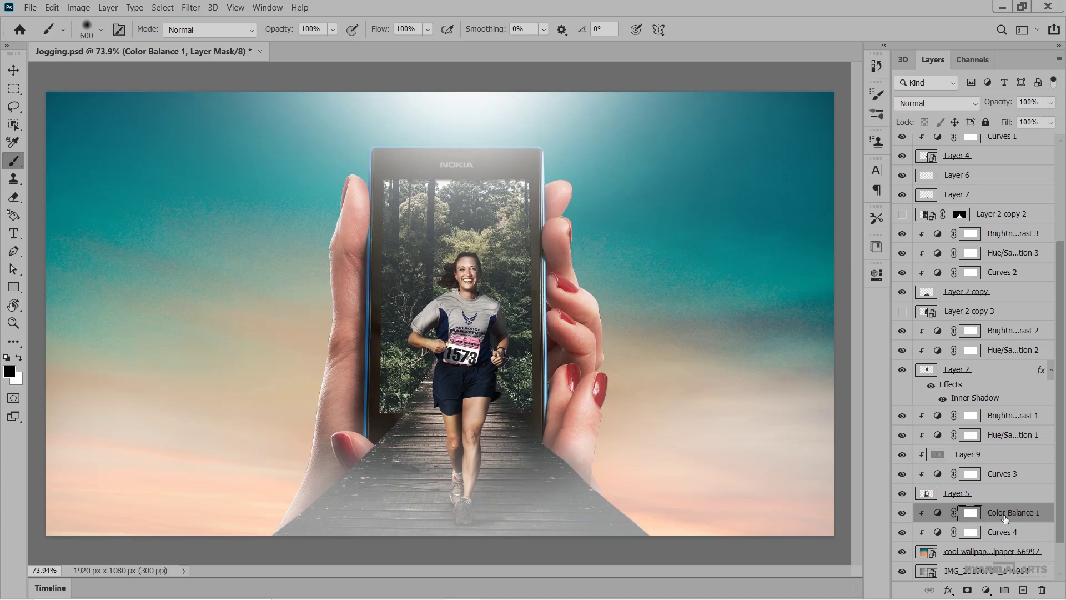
# - Review Color Balance 1's settings and toggle its visibility to compare before and after
pyautogui.doubleClick(938, 514)
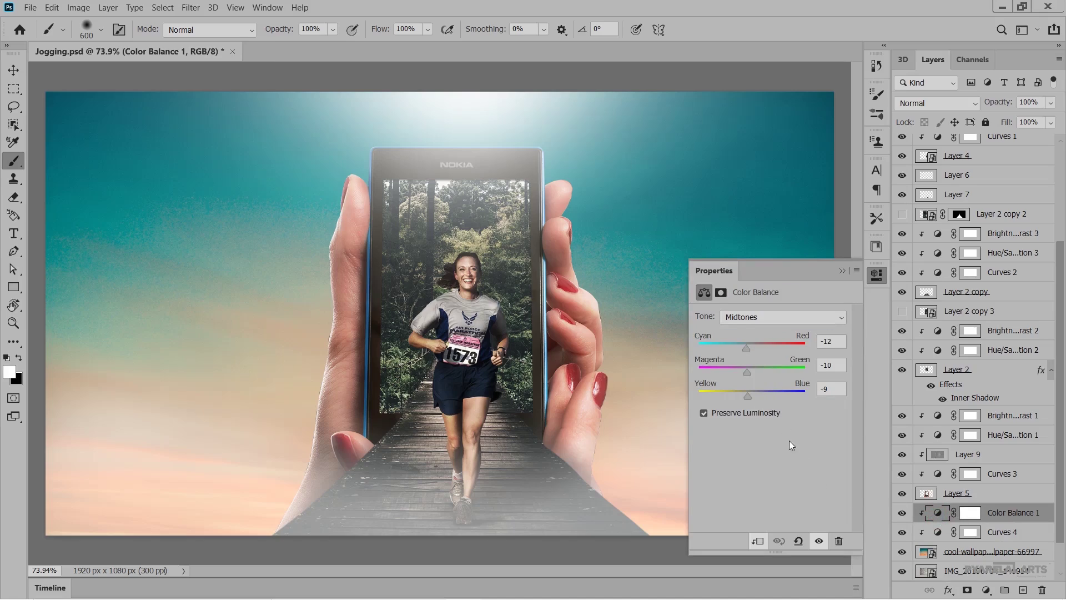
pyautogui.click(842, 271)
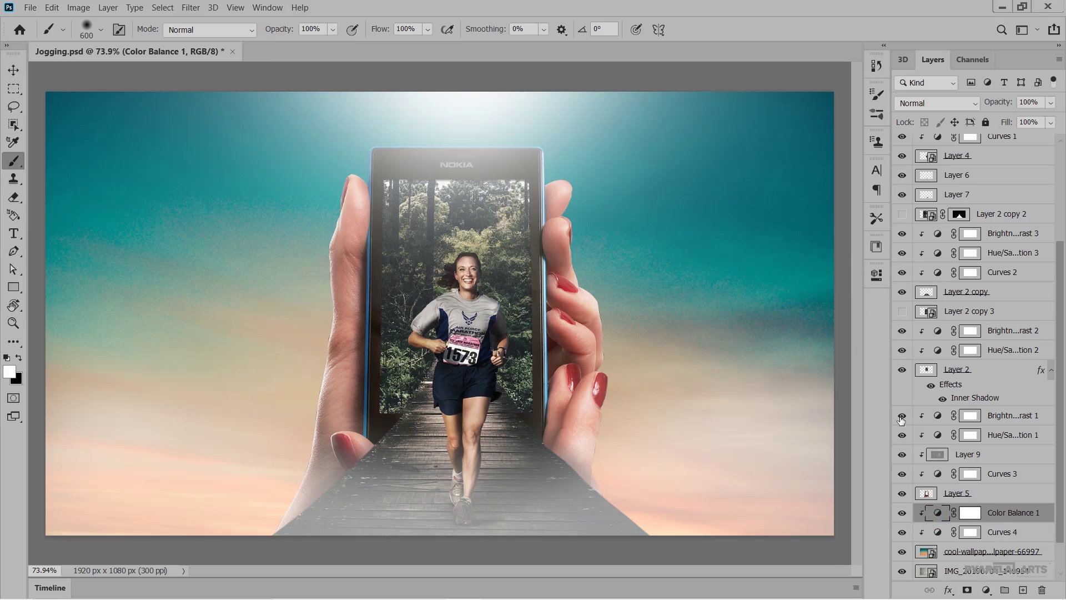
pyautogui.click(903, 513)
pyautogui.click(902, 514)
pyautogui.click(903, 513)
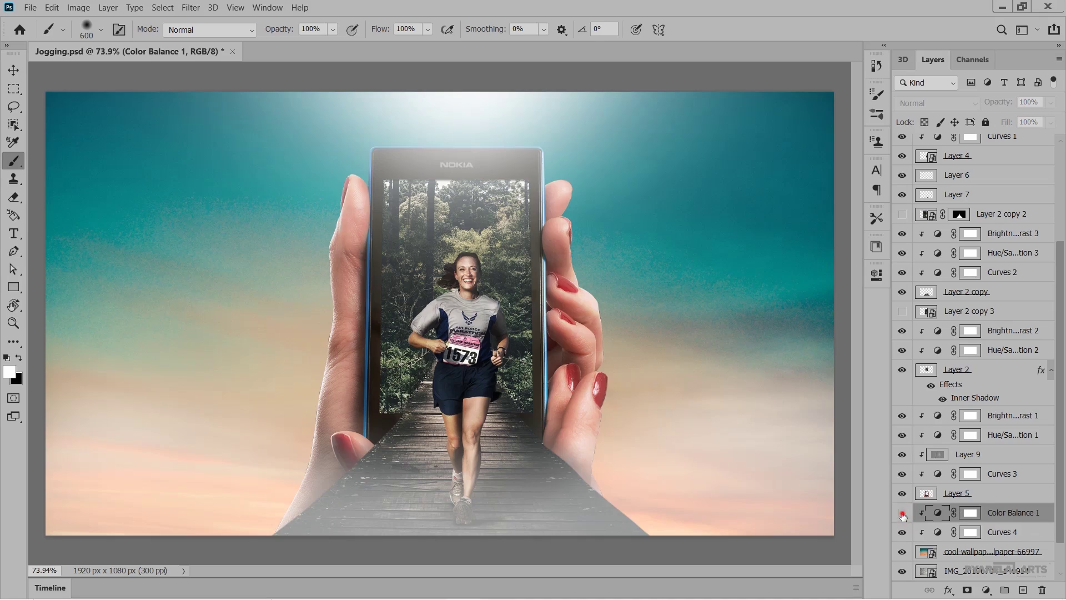
pyautogui.click(902, 514)
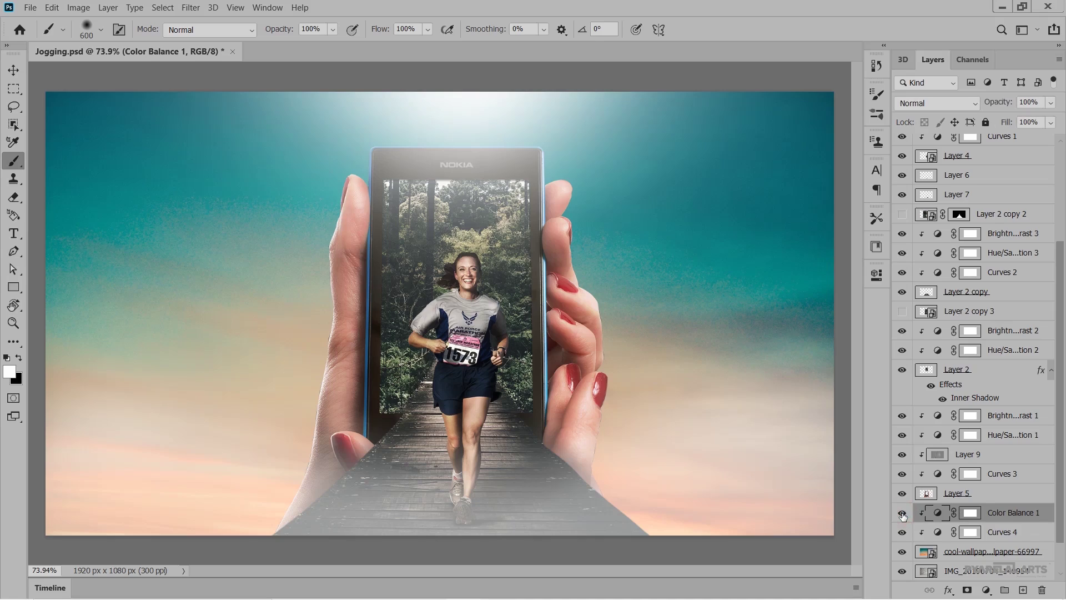
# - Refine Color Balance 1 midtones to -57 red, -16 magenta, -19 yellow, then compare again
pyautogui.doubleClick(936, 513)
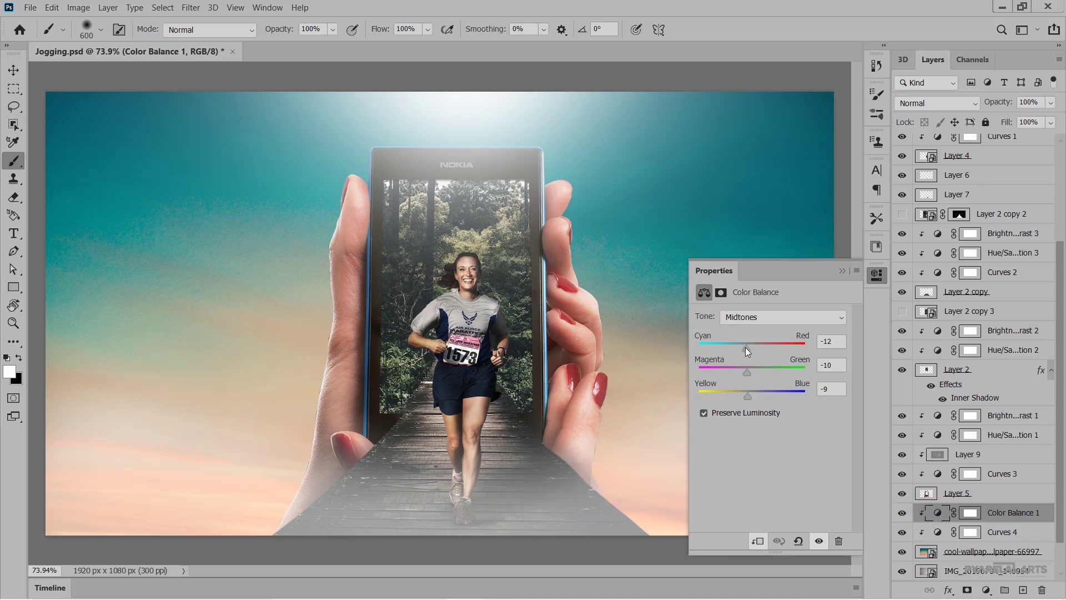
pyautogui.moveTo(742, 349); pyautogui.dragTo(724, 348)
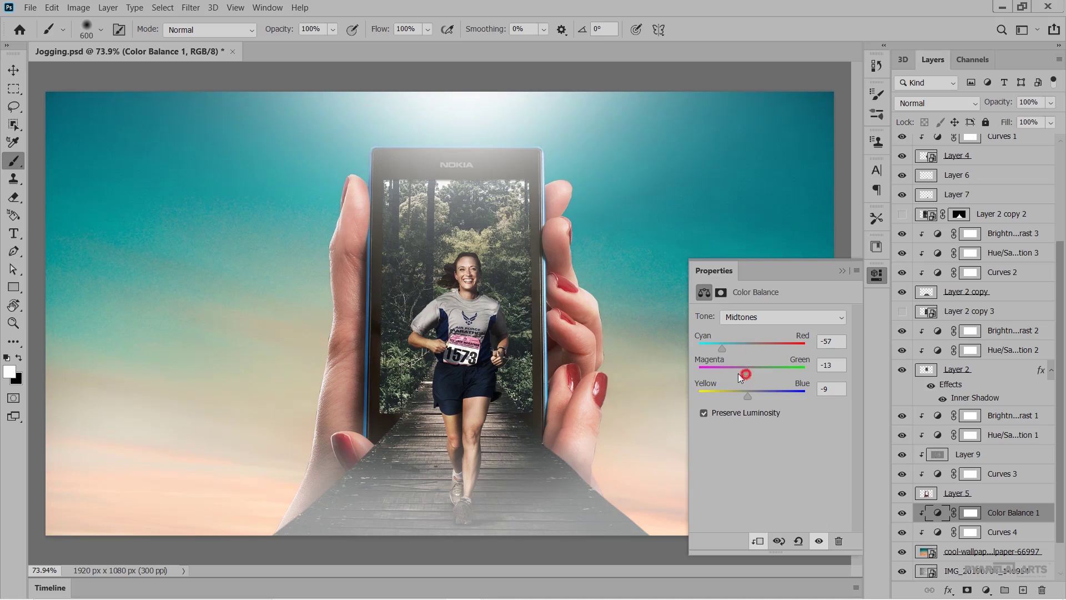
pyautogui.moveTo(738, 372)
pyautogui.mouseDown()
pyautogui.moveTo(759, 369)
pyautogui.moveTo(745, 399)
pyautogui.mouseUp()
pyautogui.click(842, 271)
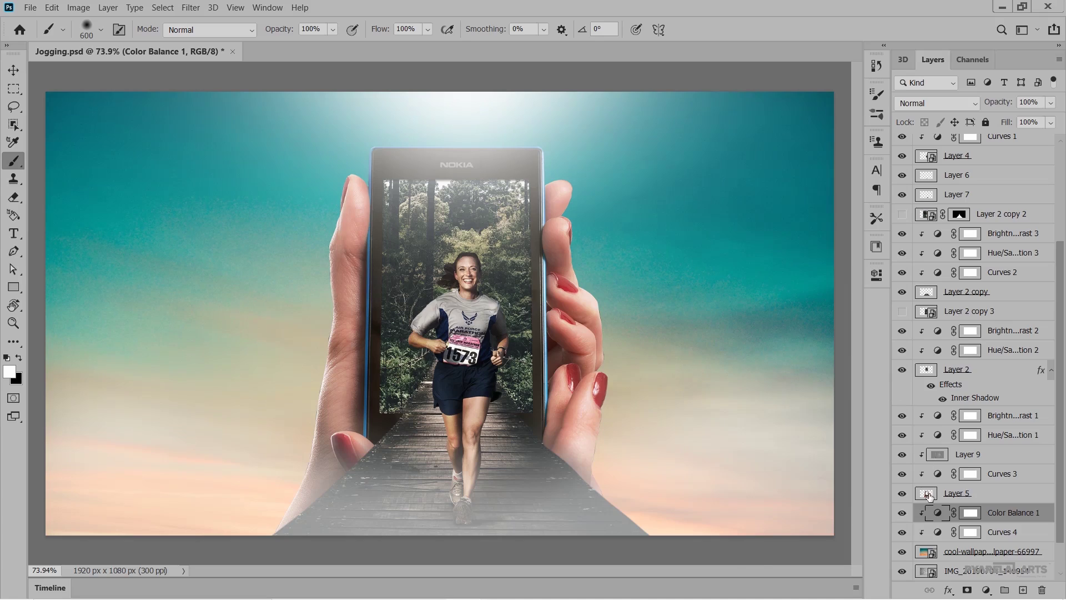
pyautogui.click(902, 514)
pyautogui.click(902, 514)
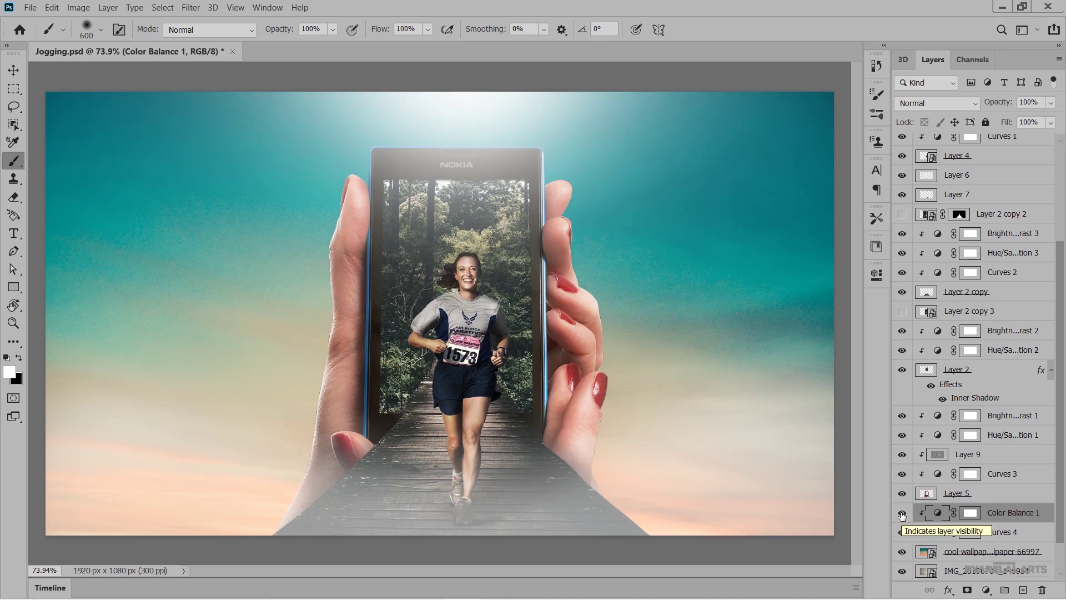
# - Add Color Balance 2 above Layer 5 with midtones -53 red, -14 magenta, -12 yellow; check Layer 9
pyautogui.click(985, 493)
pyautogui.click(985, 590)
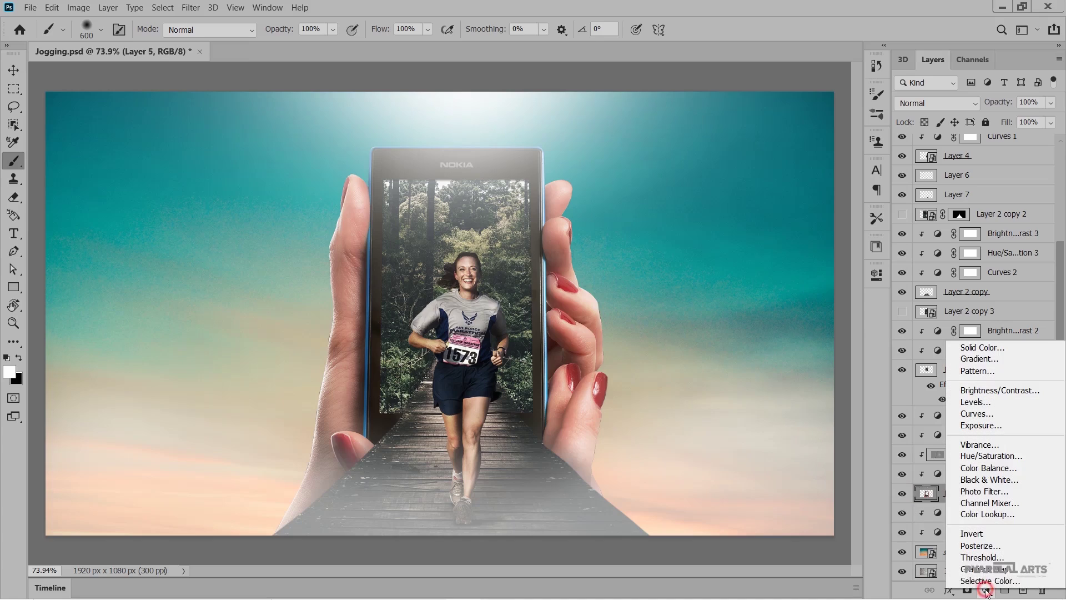
pyautogui.click(988, 470)
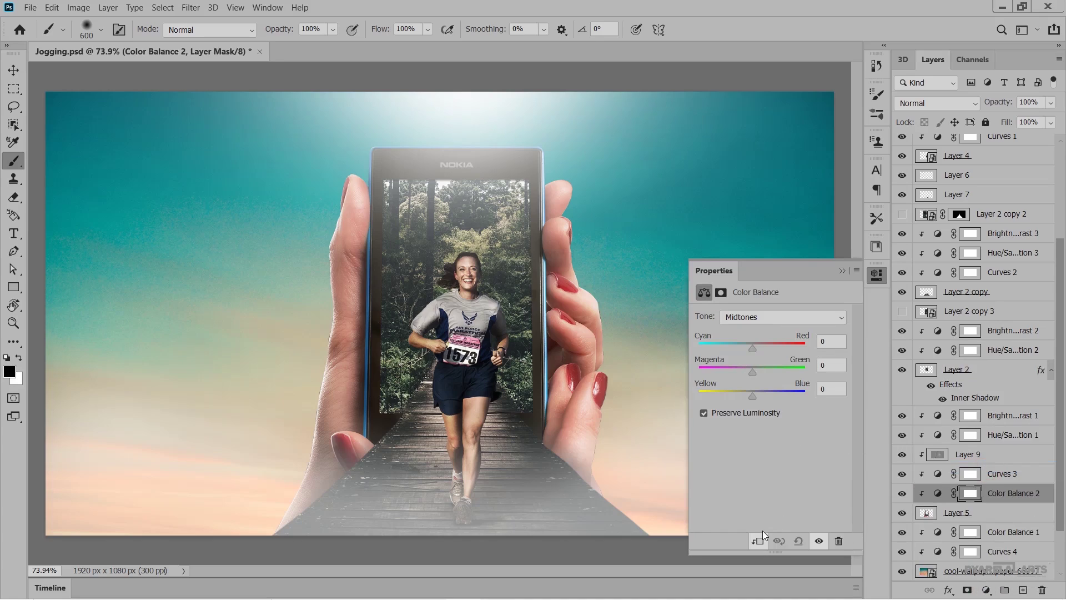
pyautogui.moveTo(753, 348); pyautogui.dragTo(725, 347)
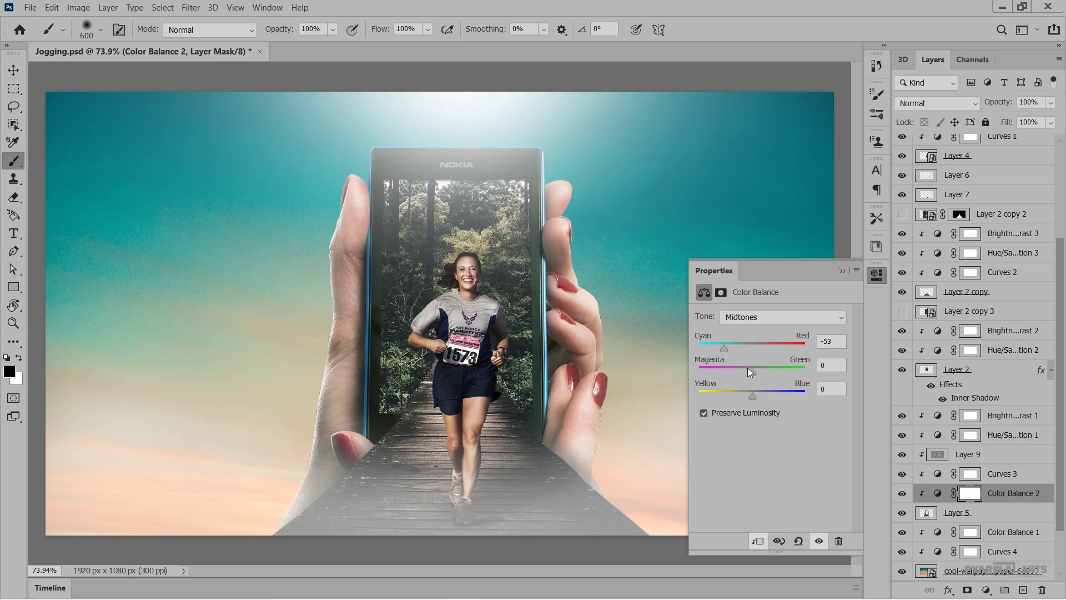
pyautogui.moveTo(748, 368); pyautogui.dragTo(744, 372)
pyautogui.moveTo(754, 396); pyautogui.dragTo(744, 397)
pyautogui.click(842, 272)
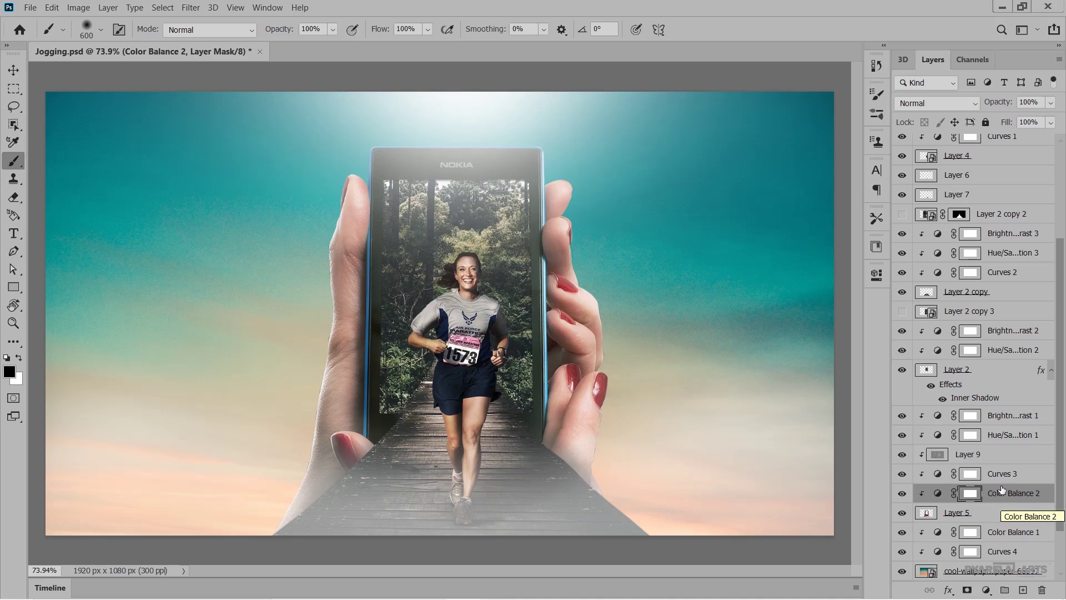
pyautogui.click(901, 455)
pyautogui.click(902, 455)
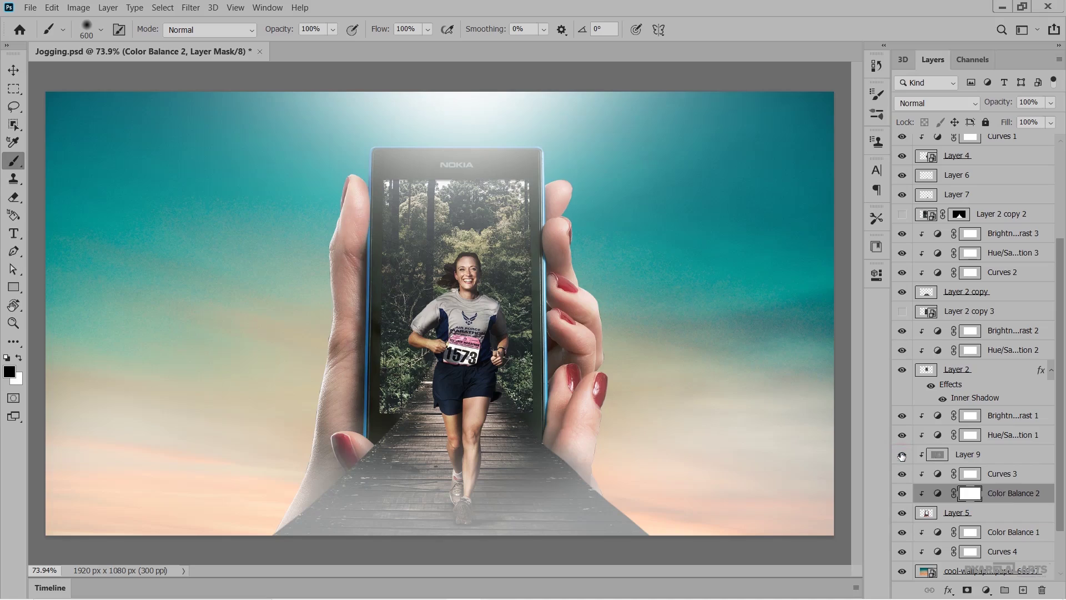
# - Select Layer 2, the phone-screen scene, and toggle its visibility to compare
pyautogui.click(982, 375)
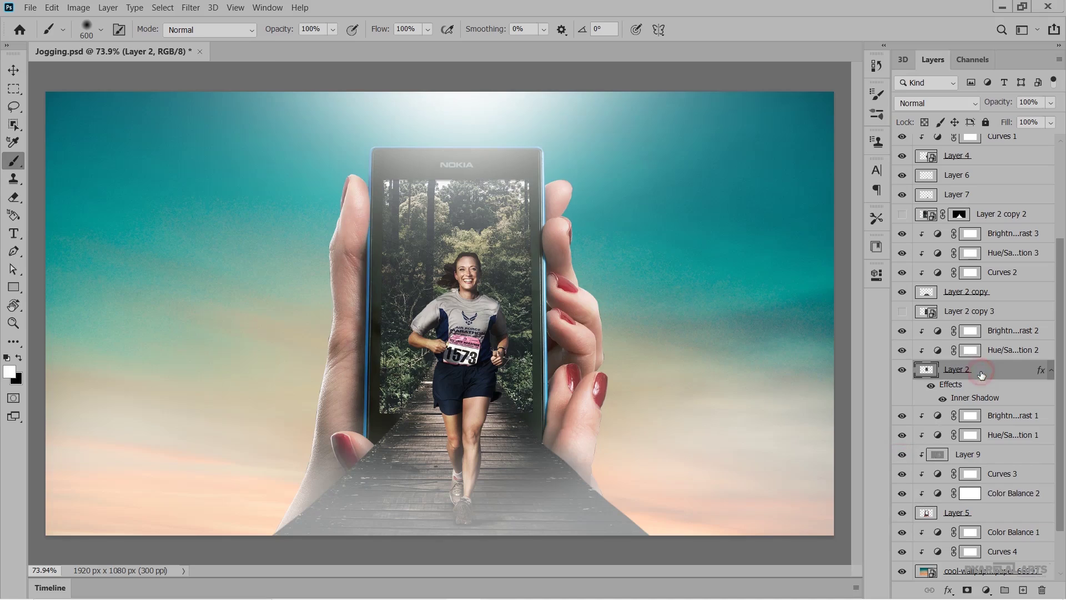
pyautogui.click(903, 371)
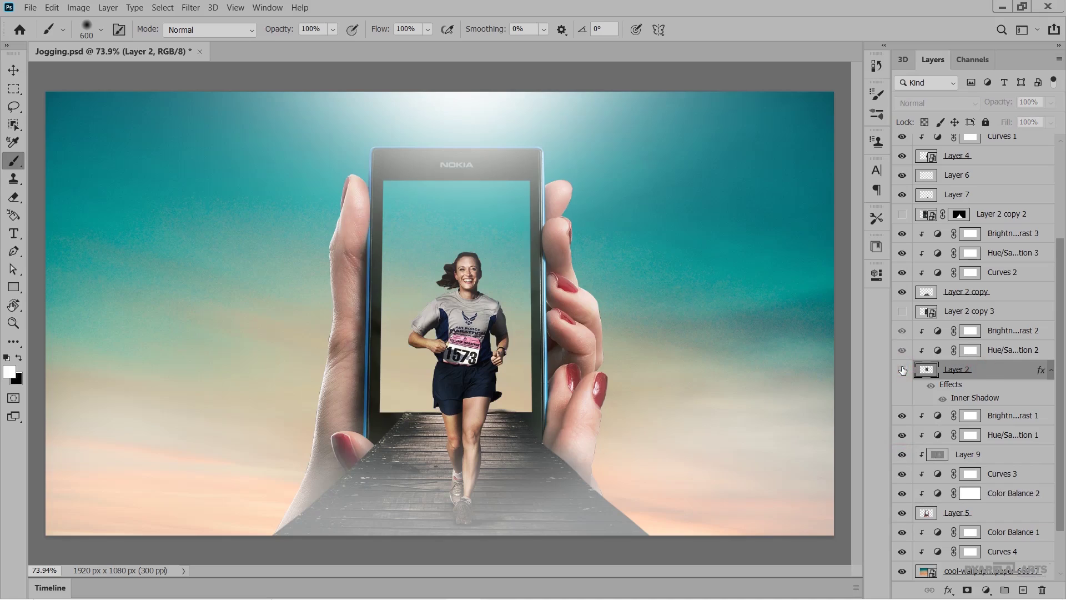
pyautogui.click(902, 370)
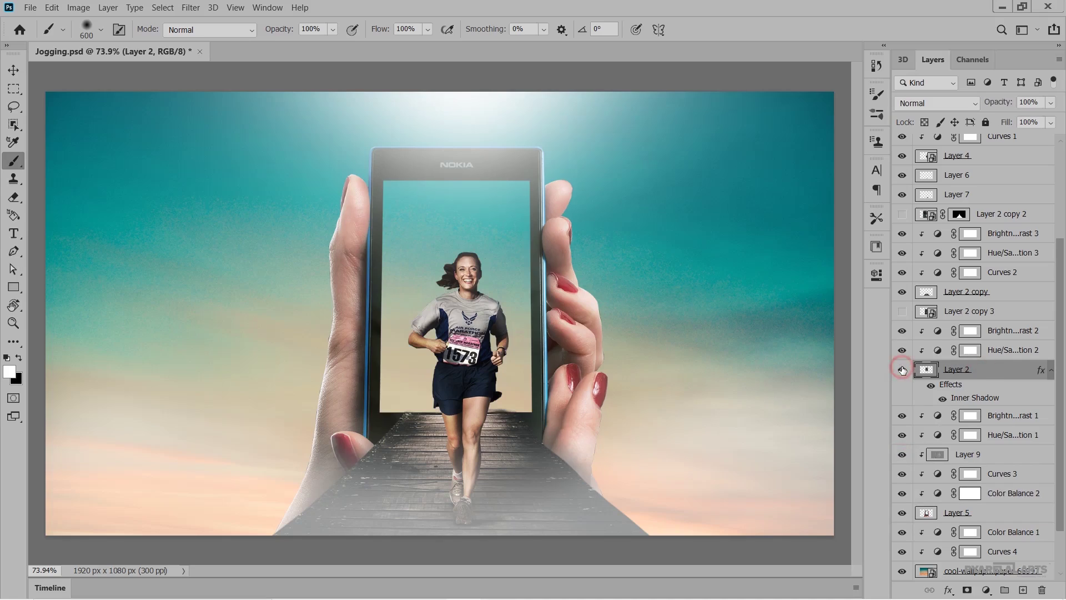
# - Add Color Balance 3 above Brightness/Contrast 2 with midtones -48 red, -10 magenta, -18 yellow
pyautogui.click(1006, 333)
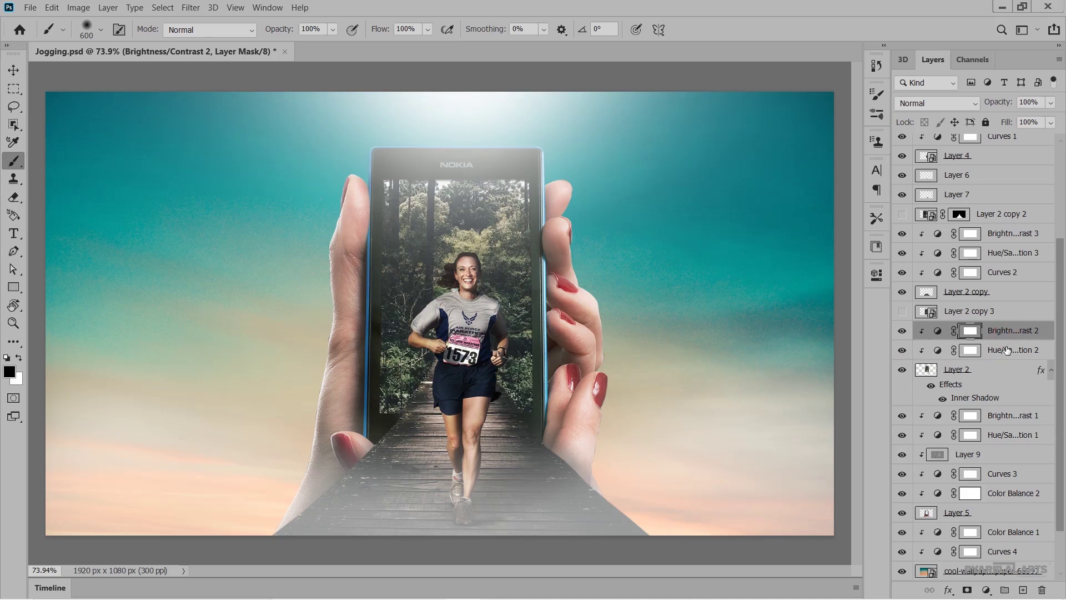
pyautogui.click(987, 590)
pyautogui.click(987, 465)
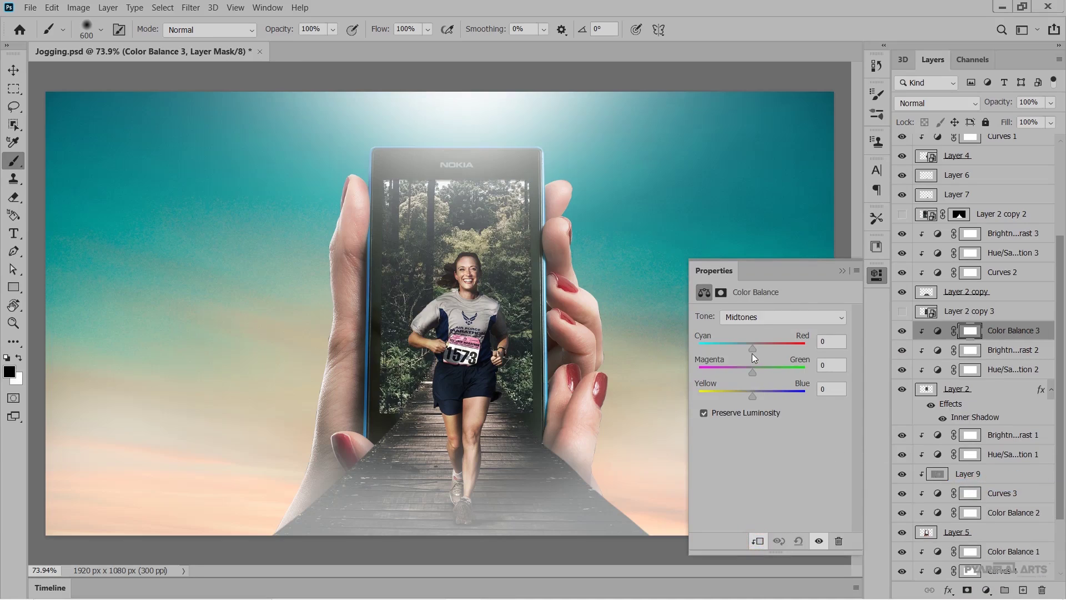
pyautogui.moveTo(752, 350); pyautogui.dragTo(730, 348)
pyautogui.moveTo(747, 369); pyautogui.dragTo(747, 373)
pyautogui.click(843, 271)
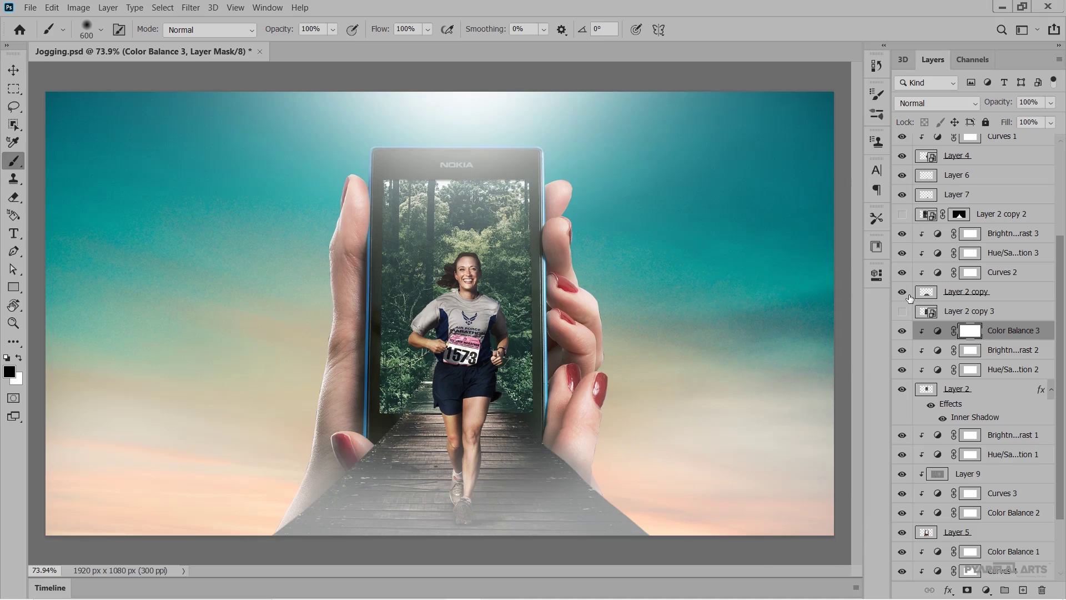
# - Add a clipped Color Balance 4 above Brightness/Contrast 3: midtones -55 red, -14 magenta, -18 yellow
pyautogui.click(1006, 242)
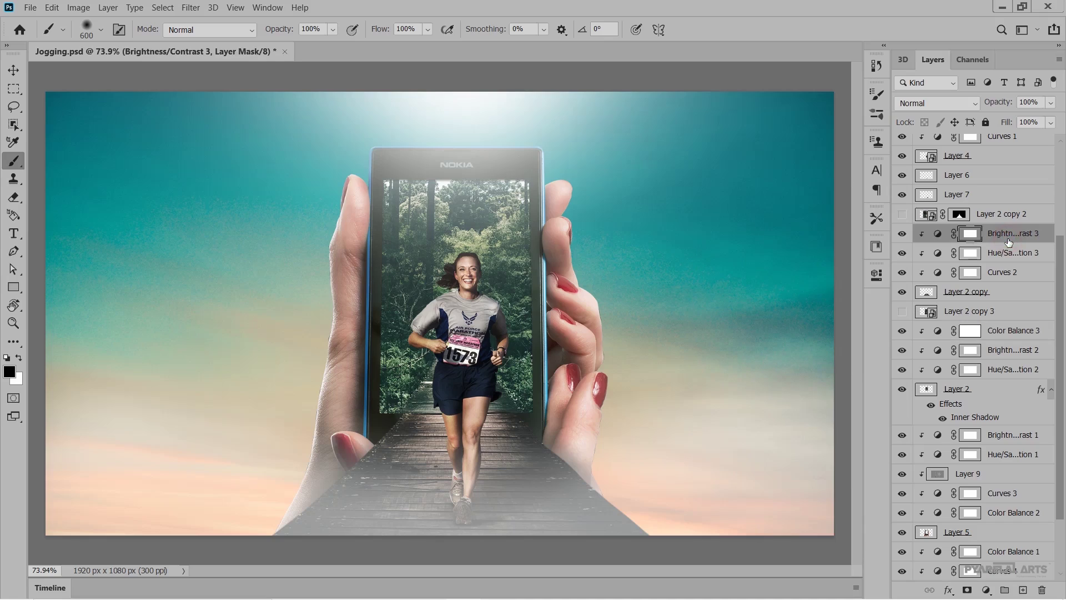
pyautogui.click(987, 590)
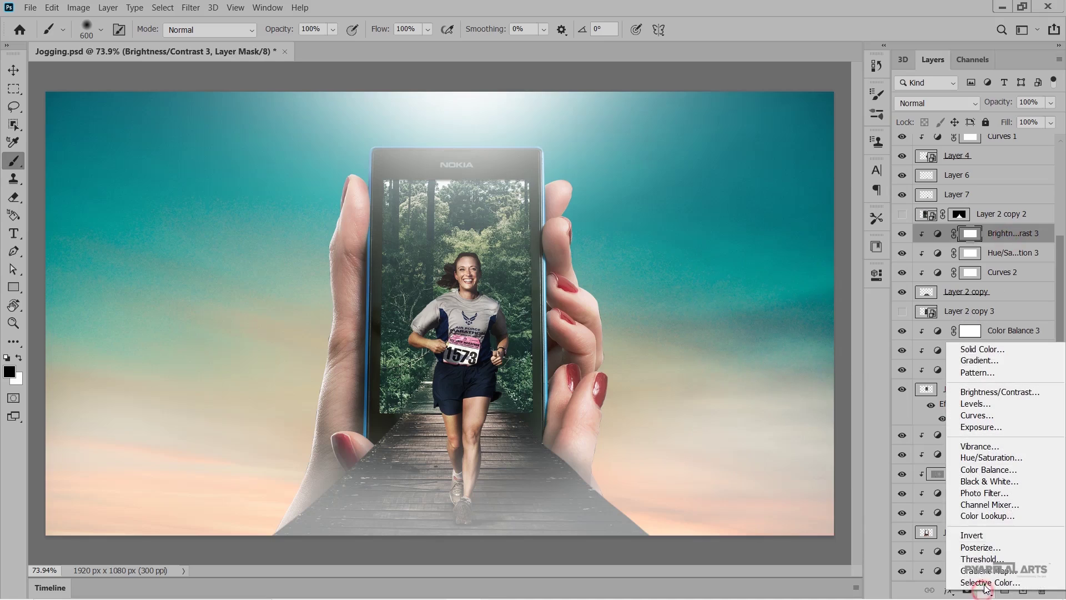
pyautogui.click(994, 474)
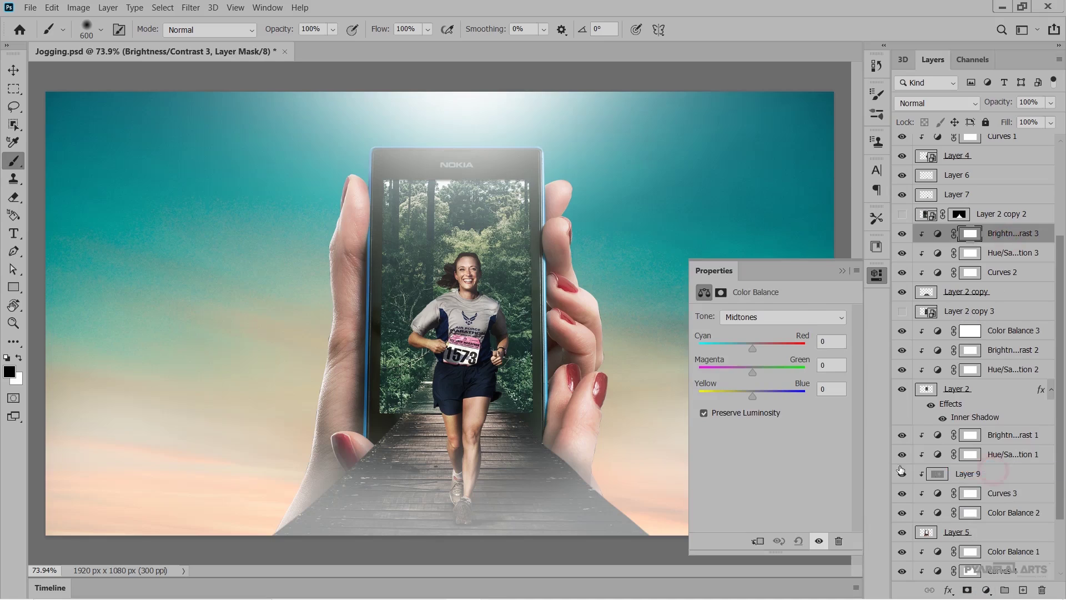
pyautogui.click(757, 541)
pyautogui.click(751, 349)
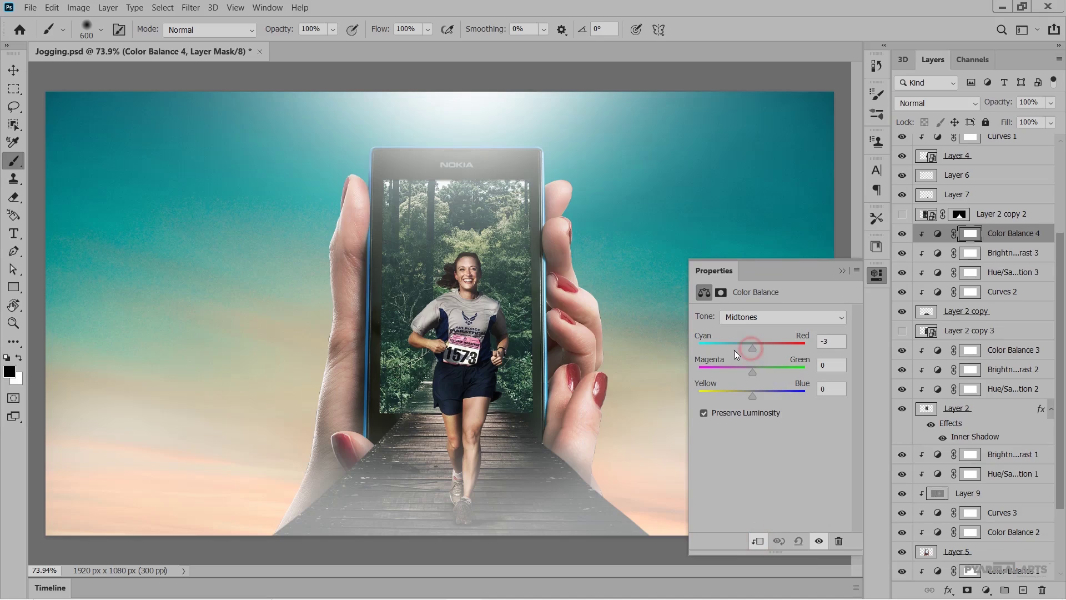
pyautogui.moveTo(735, 350); pyautogui.dragTo(732, 350)
pyautogui.moveTo(725, 353); pyautogui.dragTo(745, 373)
pyautogui.click(843, 271)
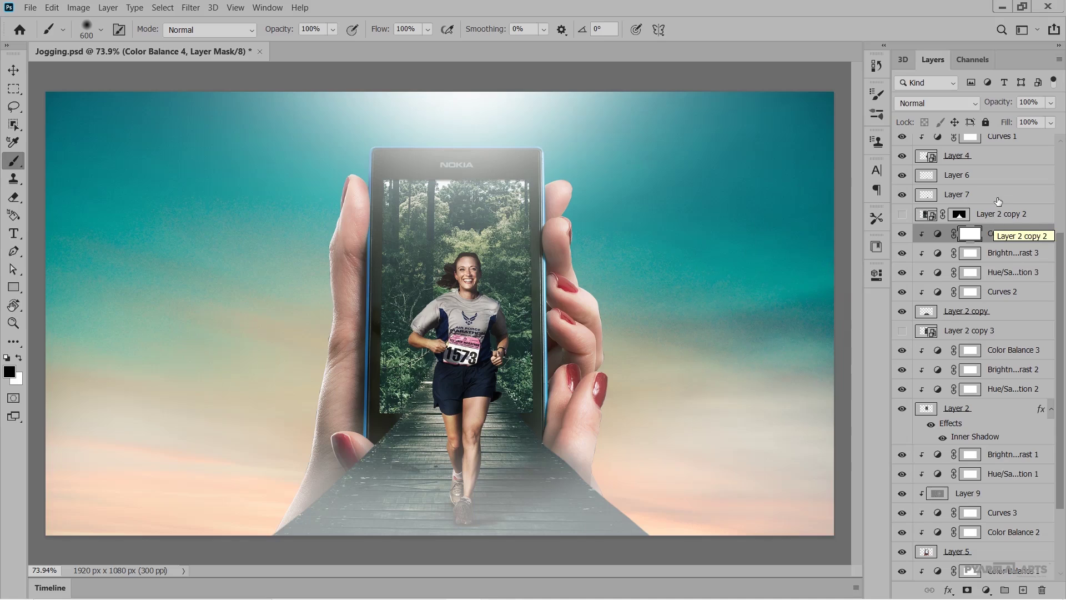
# - Check the runner on Layer 4 and select Brightness/Contrast 4 above it
pyautogui.scroll(1, 998, 201)
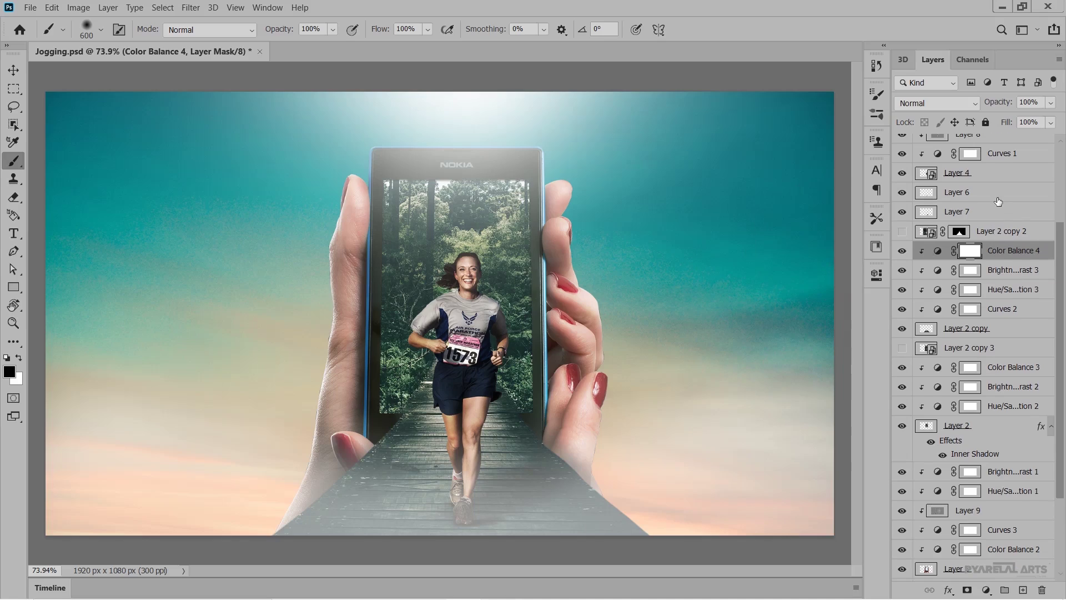
pyautogui.scroll(1, 999, 201)
pyautogui.scroll(1, 998, 201)
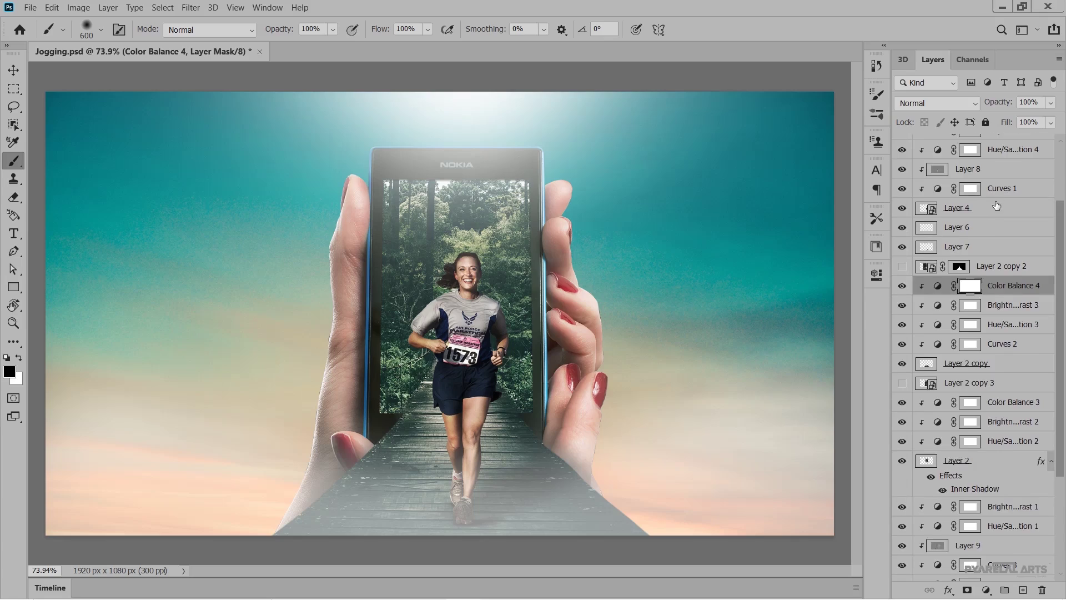
pyautogui.click(902, 209)
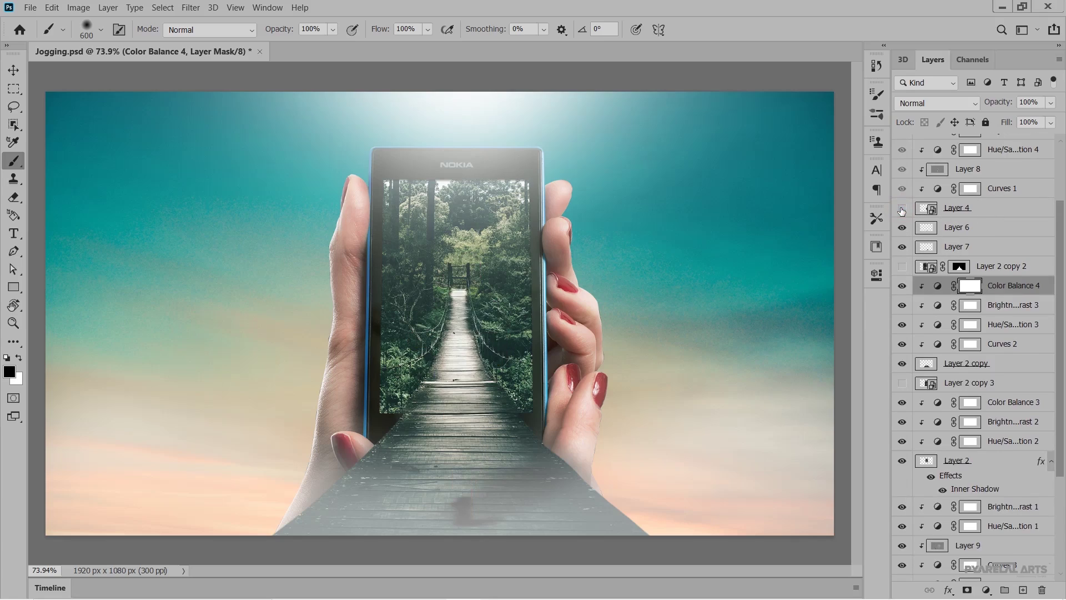
pyautogui.click(901, 209)
pyautogui.click(960, 214)
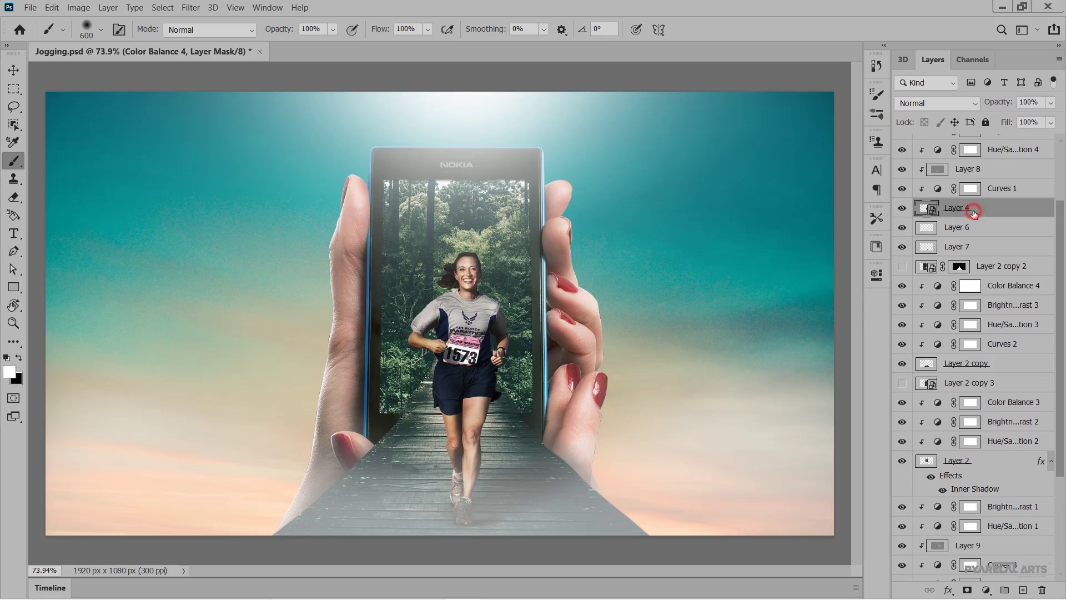
pyautogui.scroll(3, 988, 219)
pyautogui.scroll(1, 1005, 228)
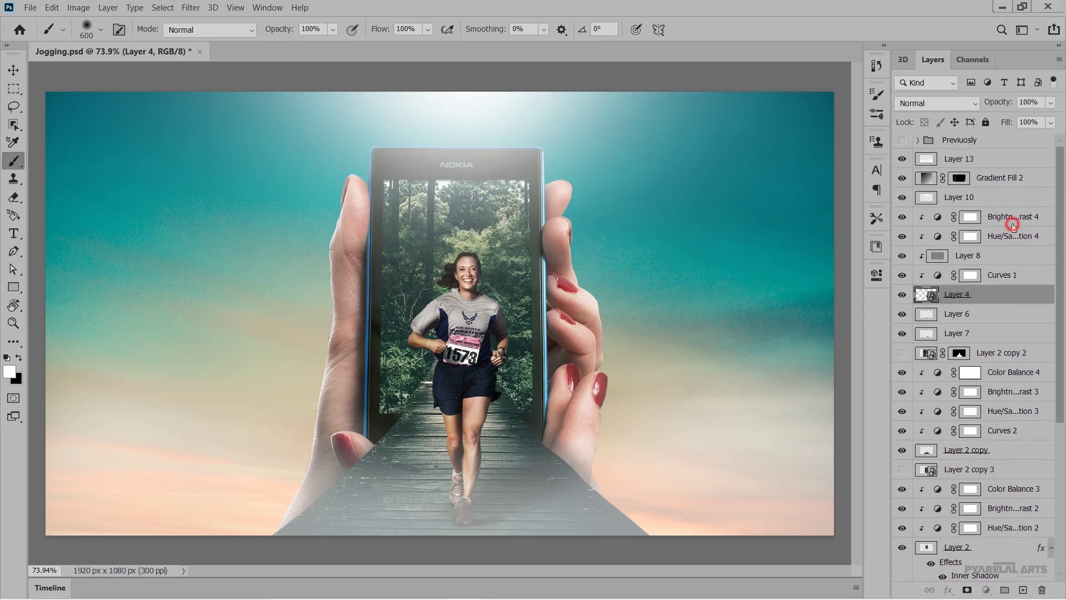
pyautogui.click(1006, 219)
# - Add a clipped Color Balance 5 to the runner with midtones -45 red, -6 magenta, -10 yellow
pyautogui.press('x')
pyautogui.click(987, 590)
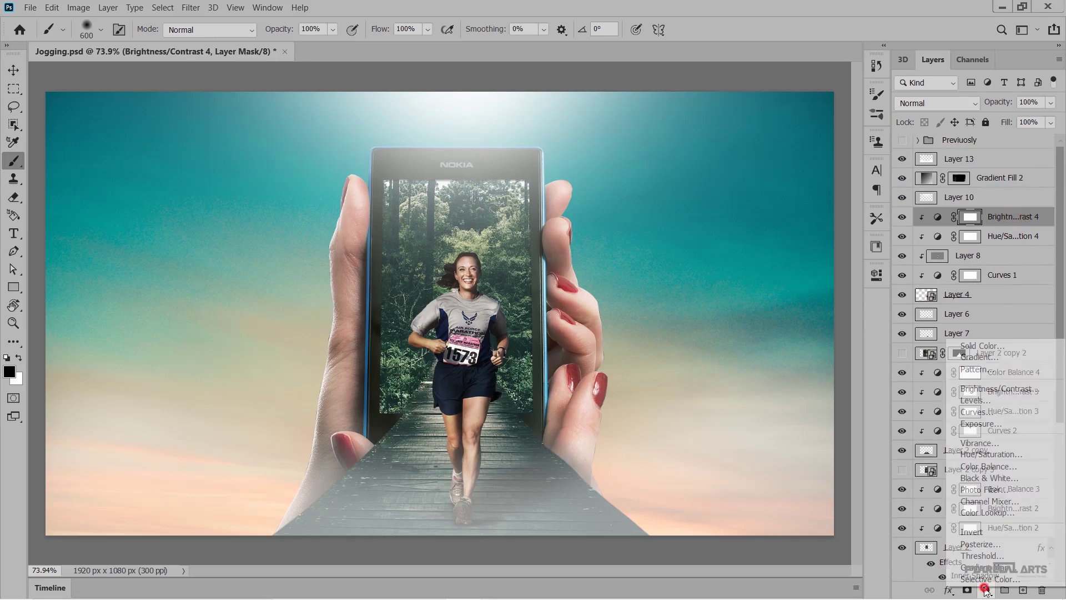
pyautogui.click(969, 467)
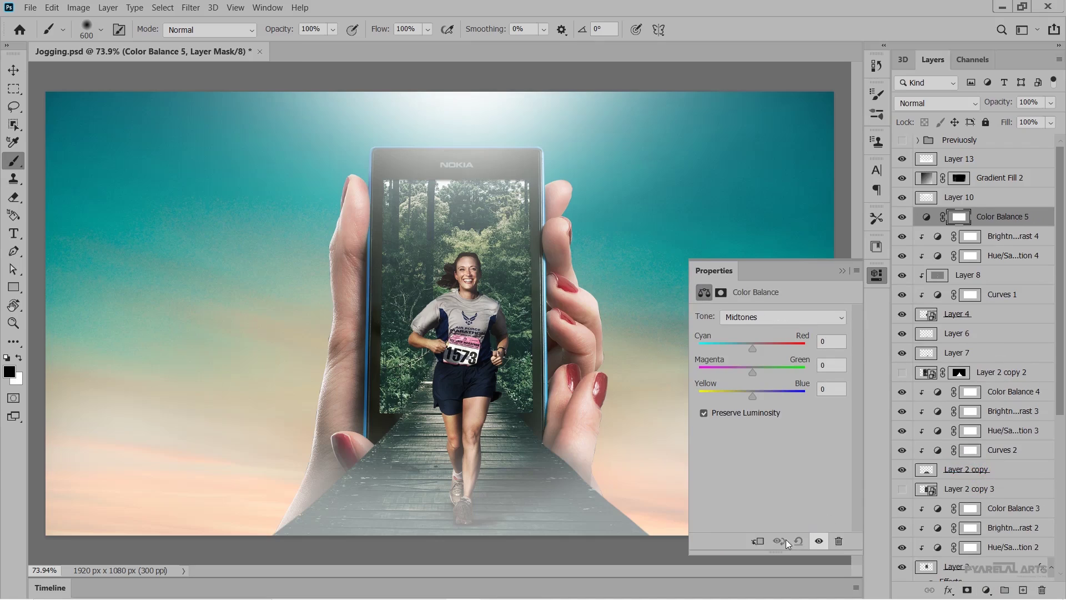
pyautogui.click(758, 541)
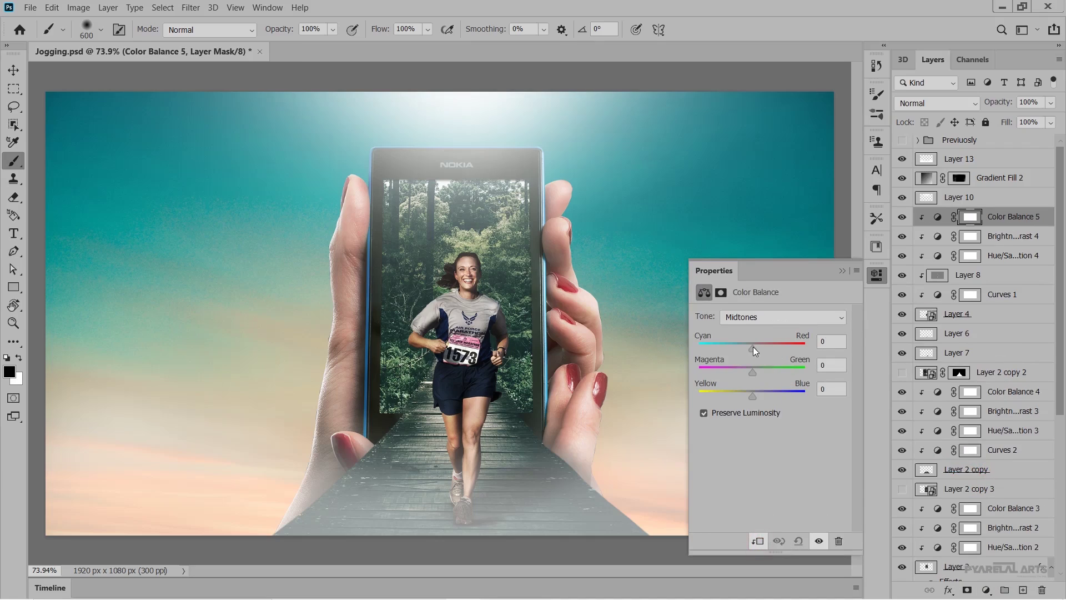
pyautogui.moveTo(753, 347); pyautogui.dragTo(728, 345)
pyautogui.click(749, 369)
pyautogui.click(745, 393)
pyautogui.click(841, 270)
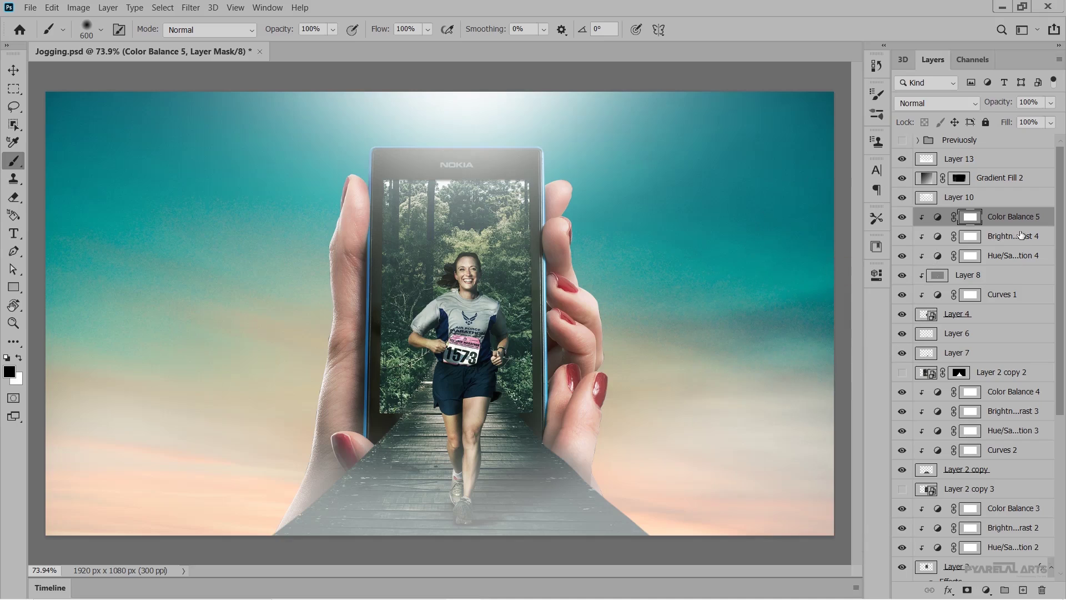
pyautogui.click(987, 590)
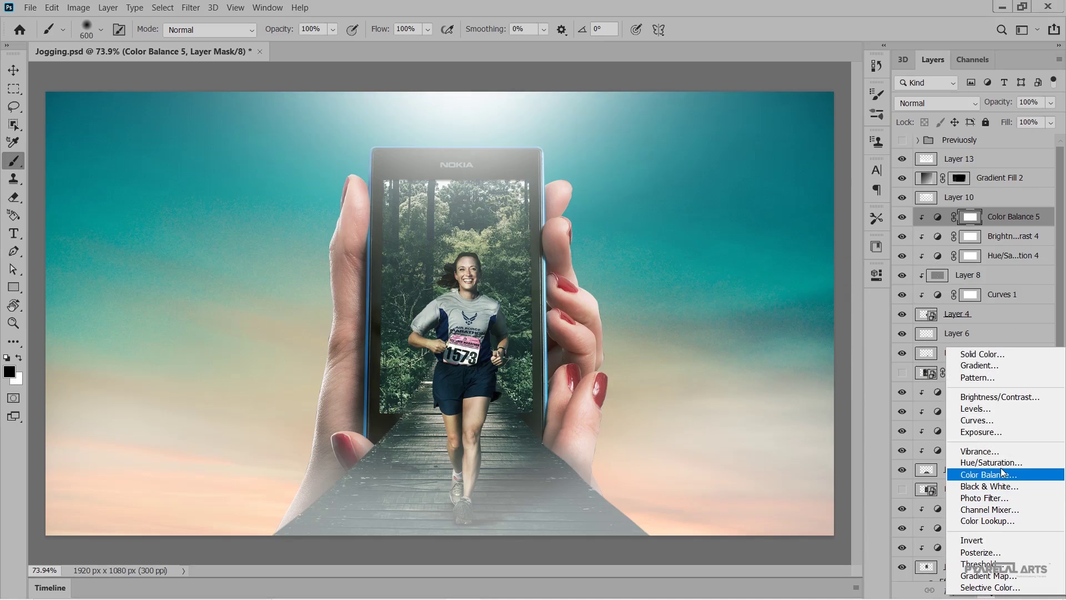
# - Clip a Brightness/Contrast 5 to the runner at brightness 12, contrast 3, then toggle it to compare
pyautogui.click(999, 397)
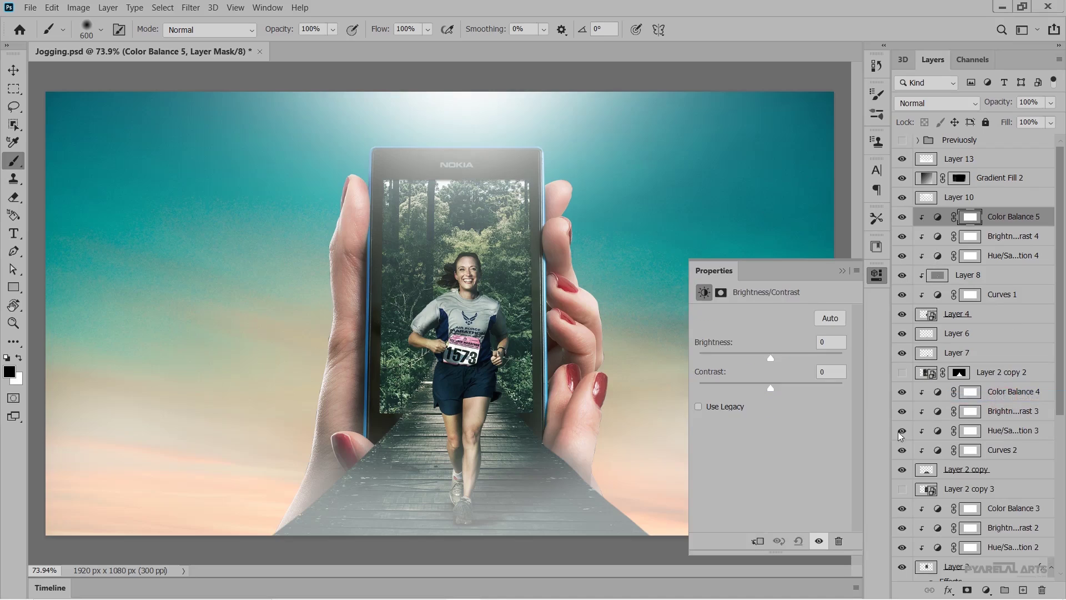
pyautogui.click(758, 541)
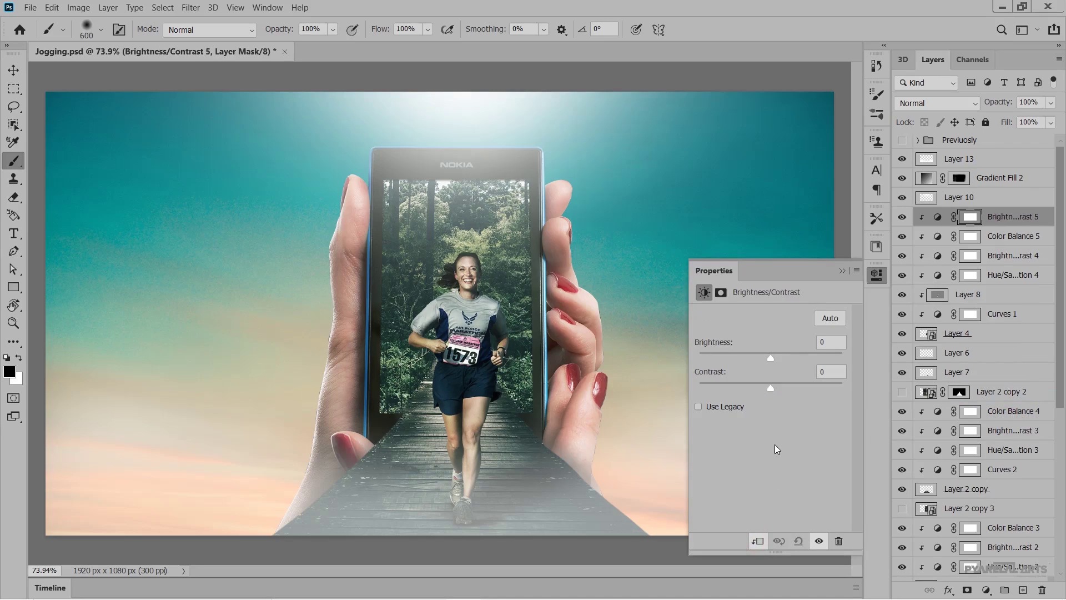
pyautogui.moveTo(771, 357); pyautogui.dragTo(777, 358)
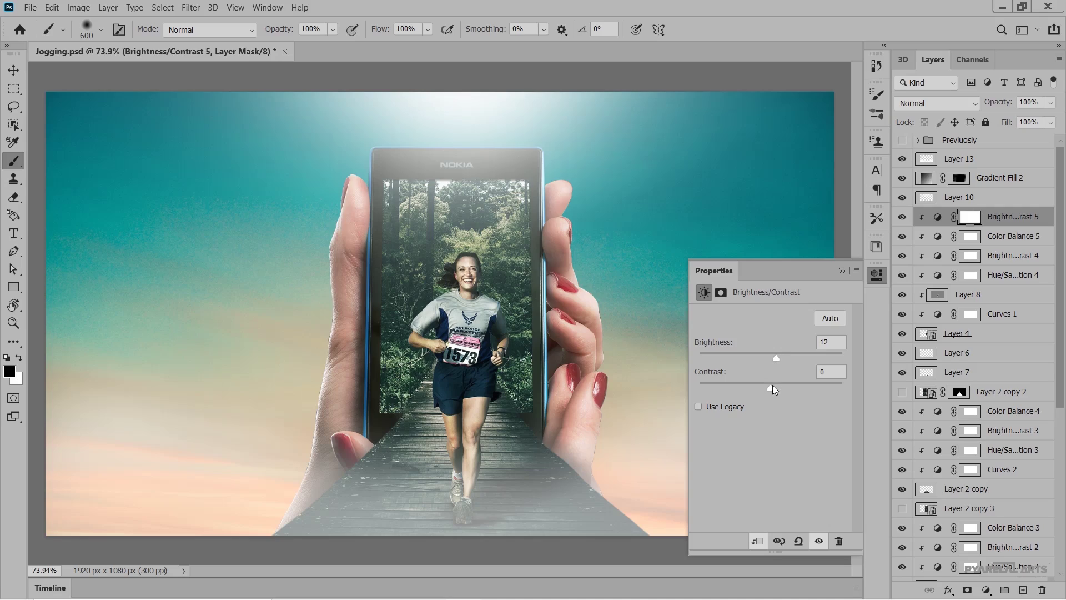
pyautogui.click(774, 385)
pyautogui.click(777, 384)
pyautogui.click(772, 385)
pyautogui.click(842, 272)
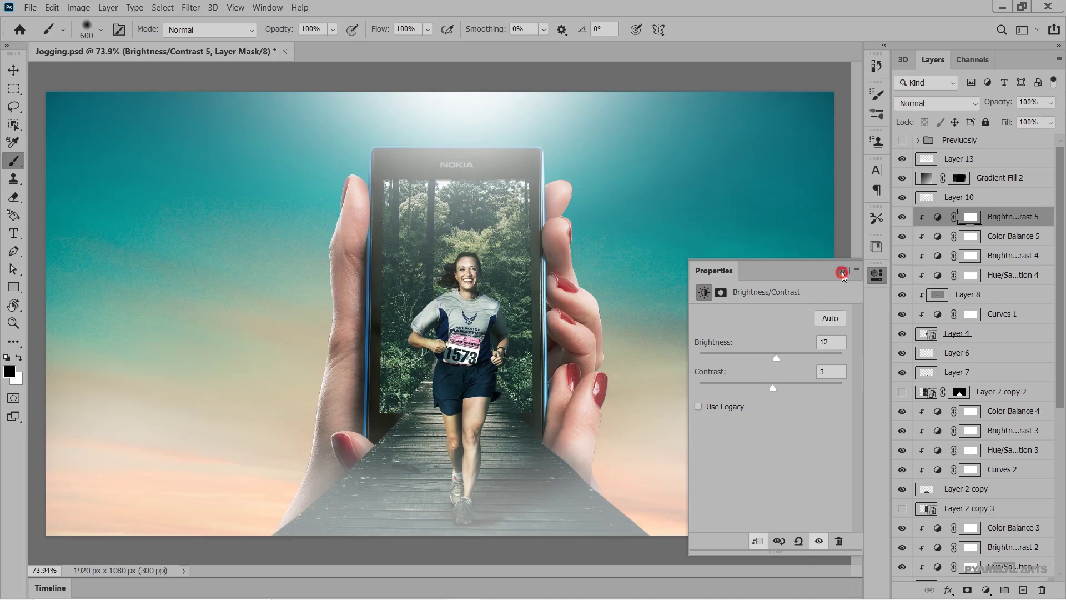
pyautogui.click(902, 218)
pyautogui.click(902, 220)
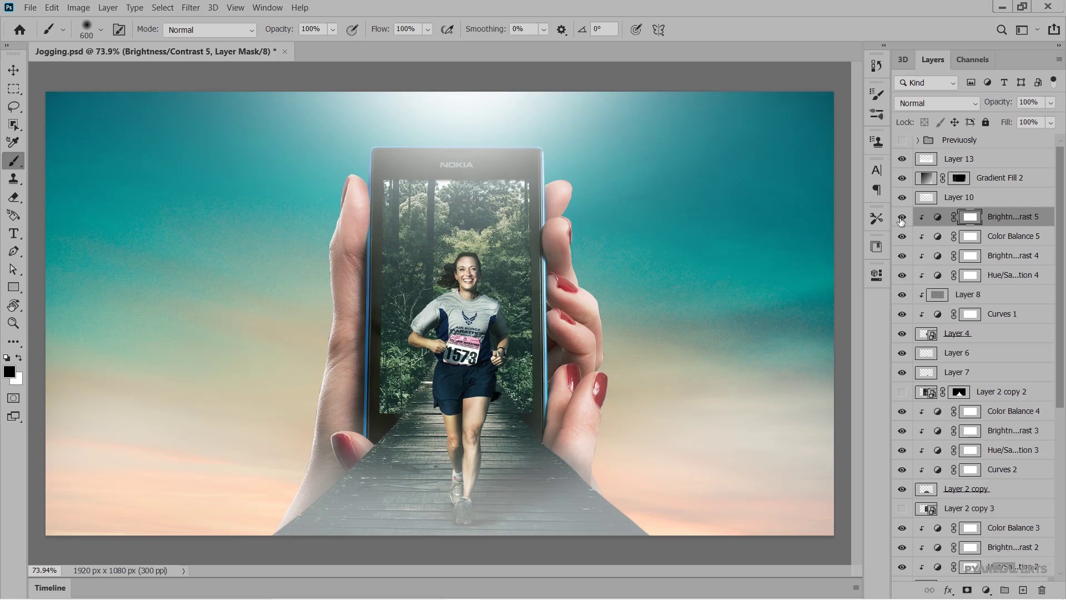
pyautogui.click(906, 161)
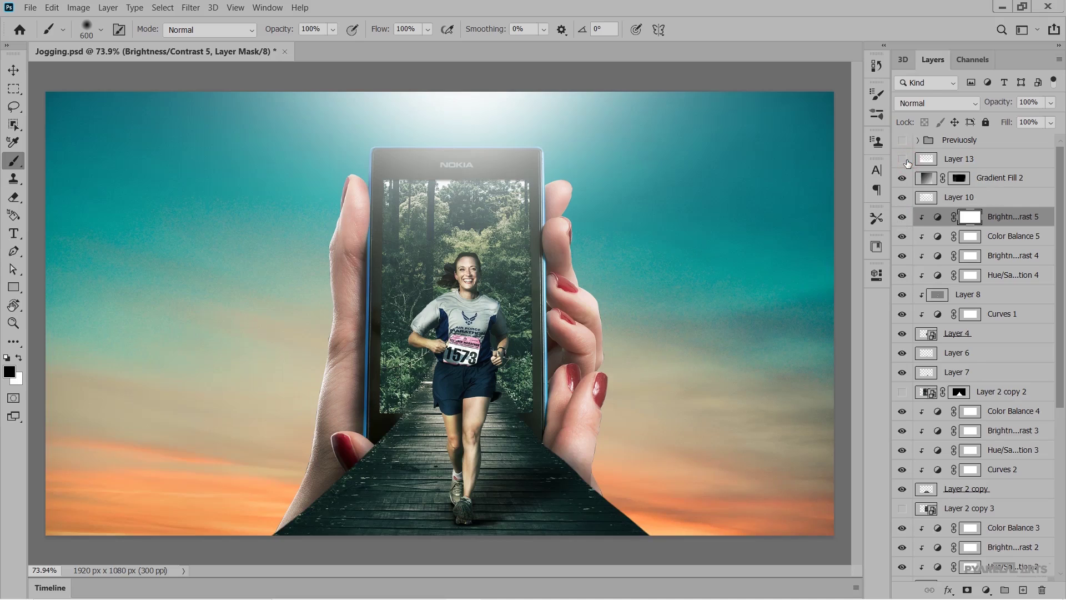
pyautogui.click(904, 160)
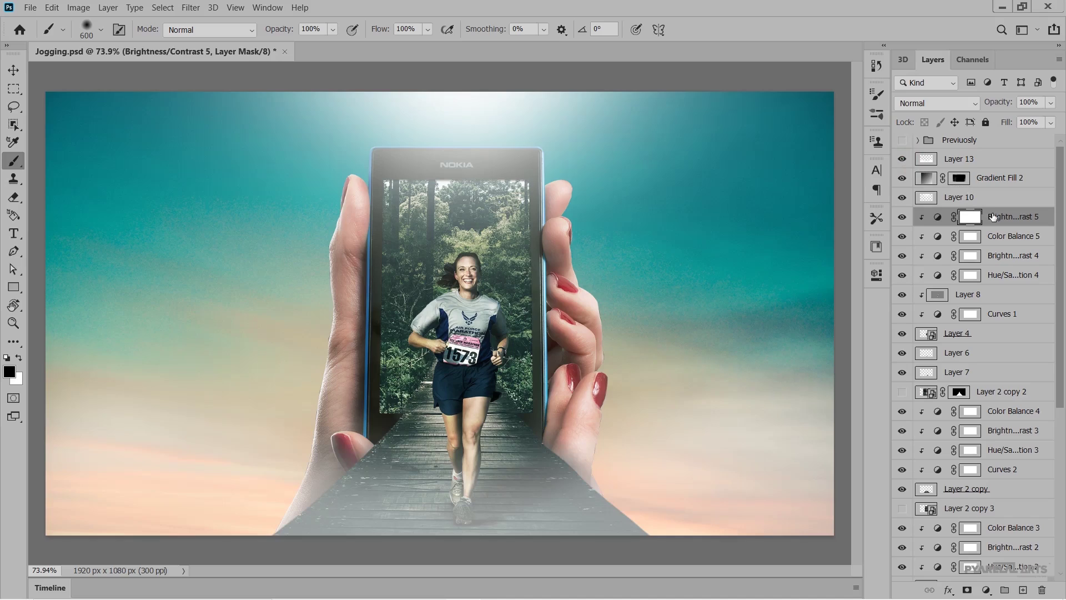
pyautogui.click(1016, 160)
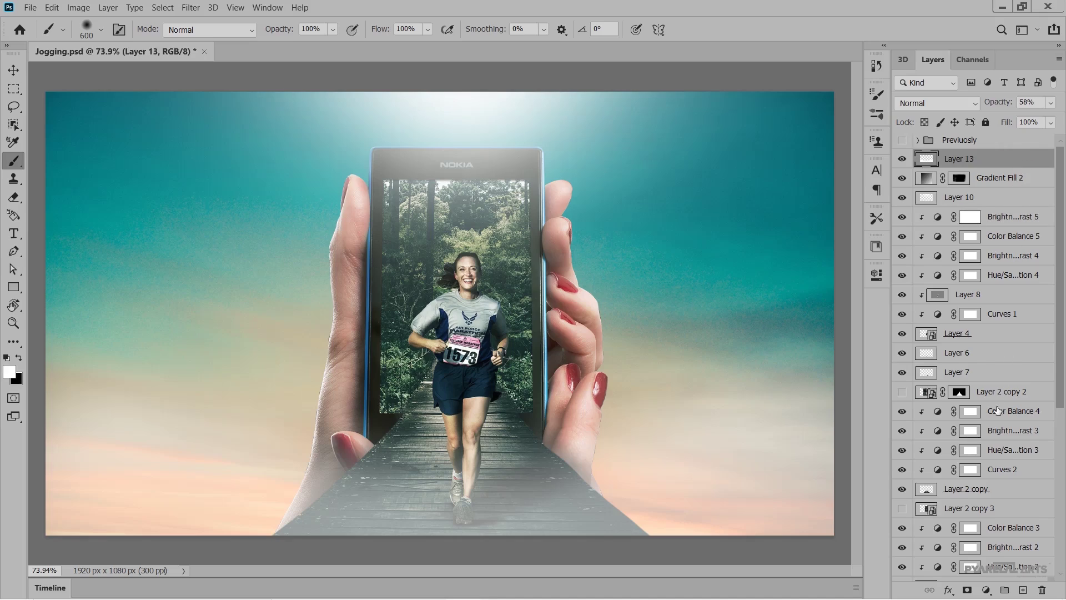
# - Add a Levels adjustment above Layer 13 and tweak its black, midtone, white and output points
pyautogui.click(987, 590)
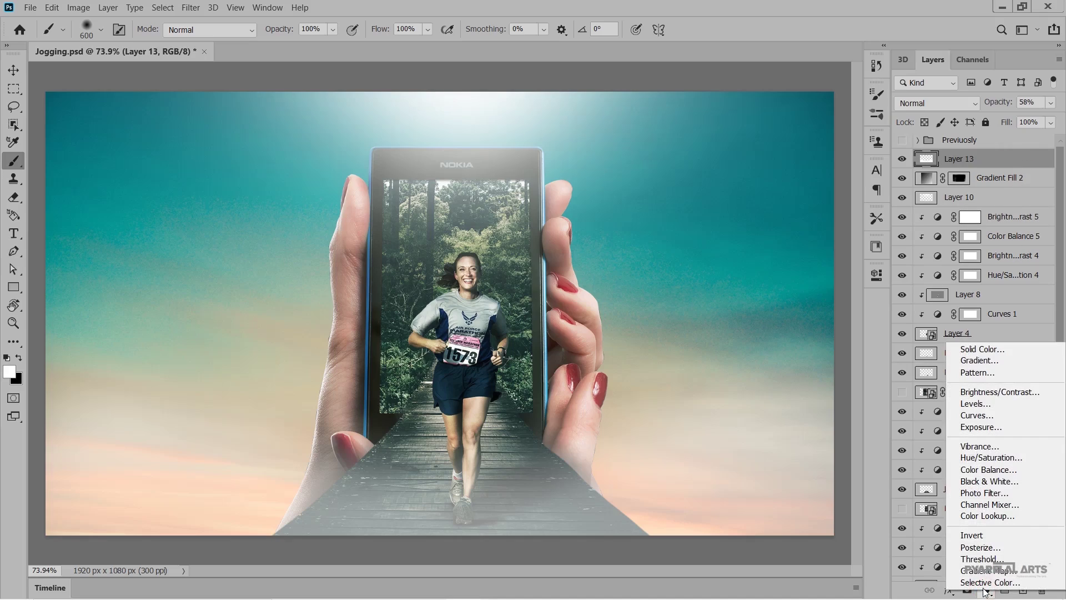
pyautogui.click(998, 408)
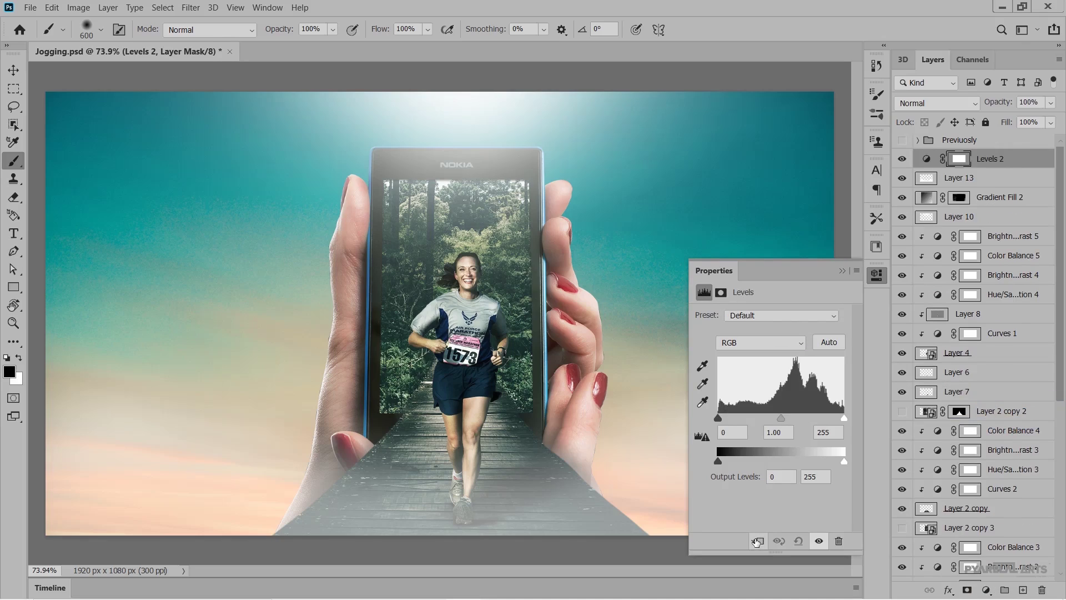
pyautogui.moveTo(718, 419)
pyautogui.mouseDown()
pyautogui.moveTo(728, 419)
pyautogui.moveTo(718, 420)
pyautogui.mouseUp()
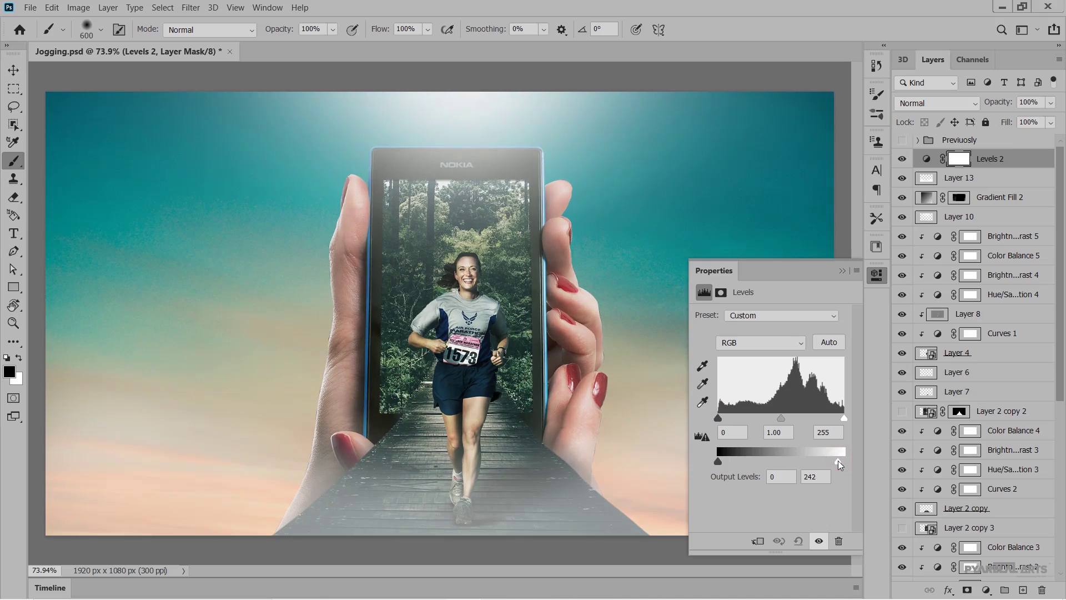
pyautogui.moveTo(845, 462)
pyautogui.mouseDown()
pyautogui.moveTo(830, 462)
pyautogui.moveTo(854, 460)
pyautogui.mouseUp()
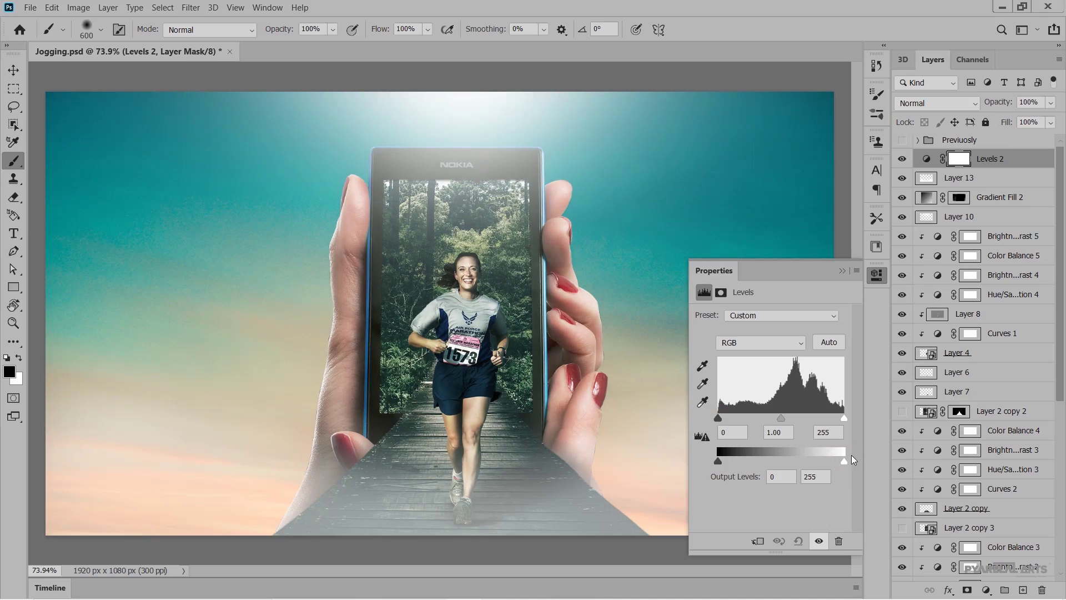
pyautogui.moveTo(782, 418); pyautogui.dragTo(781, 423)
pyautogui.moveTo(844, 417); pyautogui.dragTo(846, 417)
pyautogui.moveTo(780, 421); pyautogui.dragTo(782, 416)
pyautogui.click(778, 432)
pyautogui.click(843, 272)
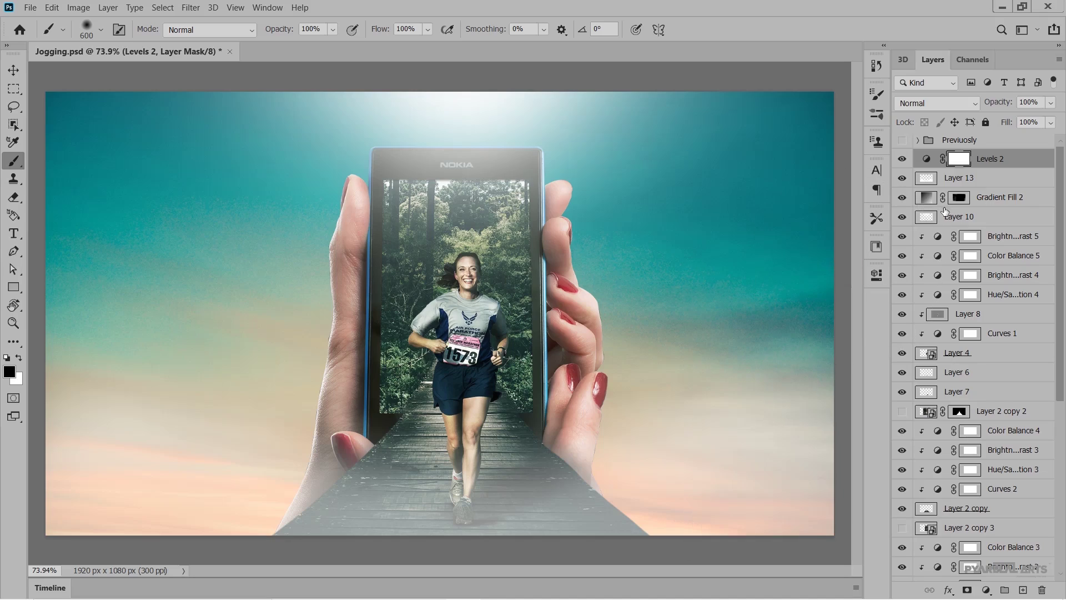
# - Delete Levels 2 and replace it with a fresh default Levels adjustment above Layer 13
pyautogui.press('Delete')
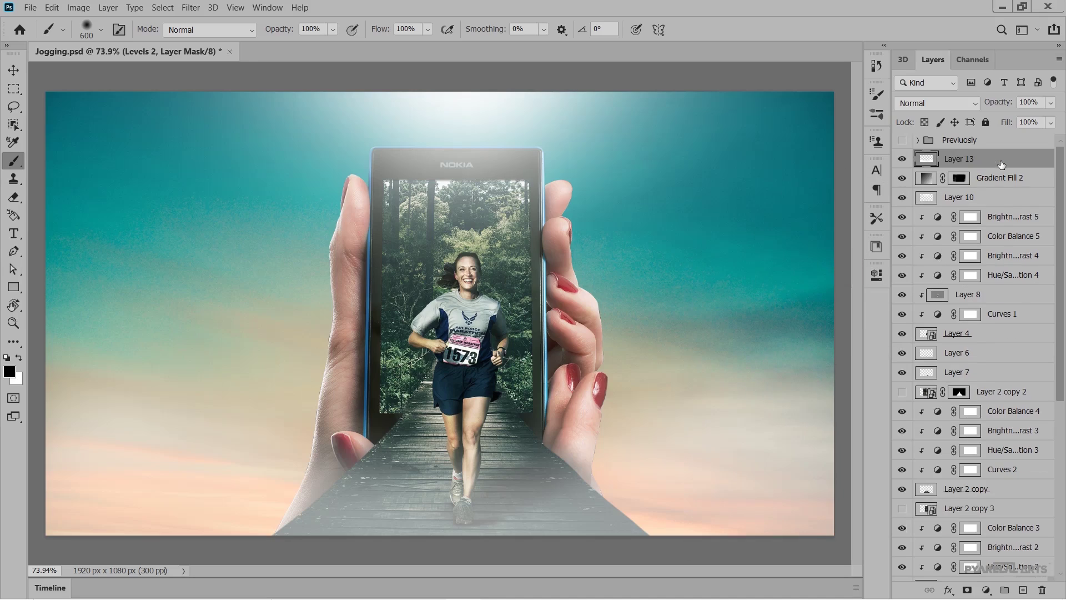
pyautogui.click(986, 590)
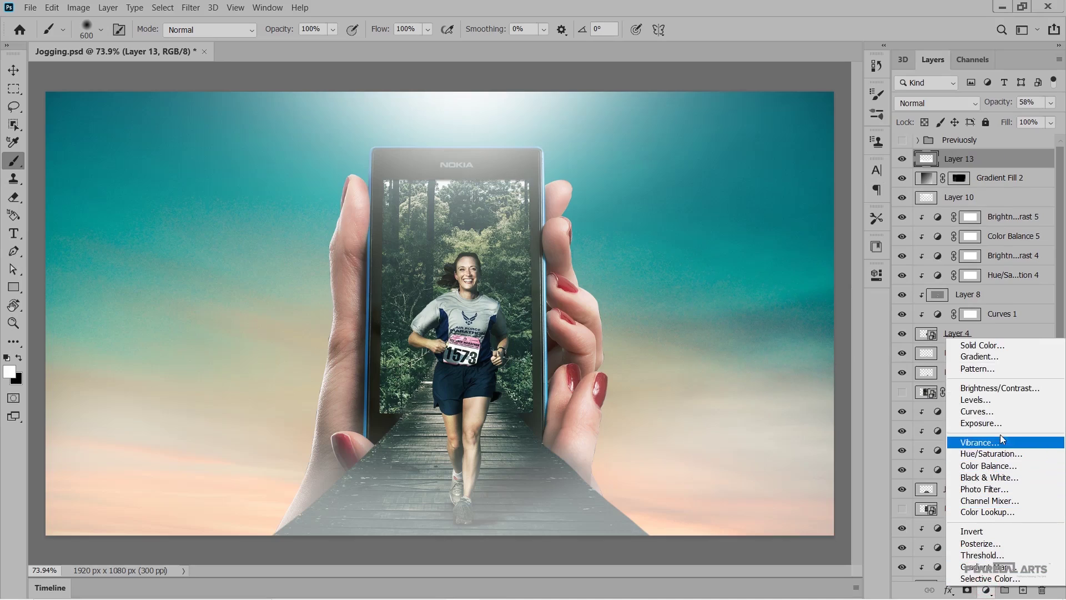
pyautogui.click(1004, 401)
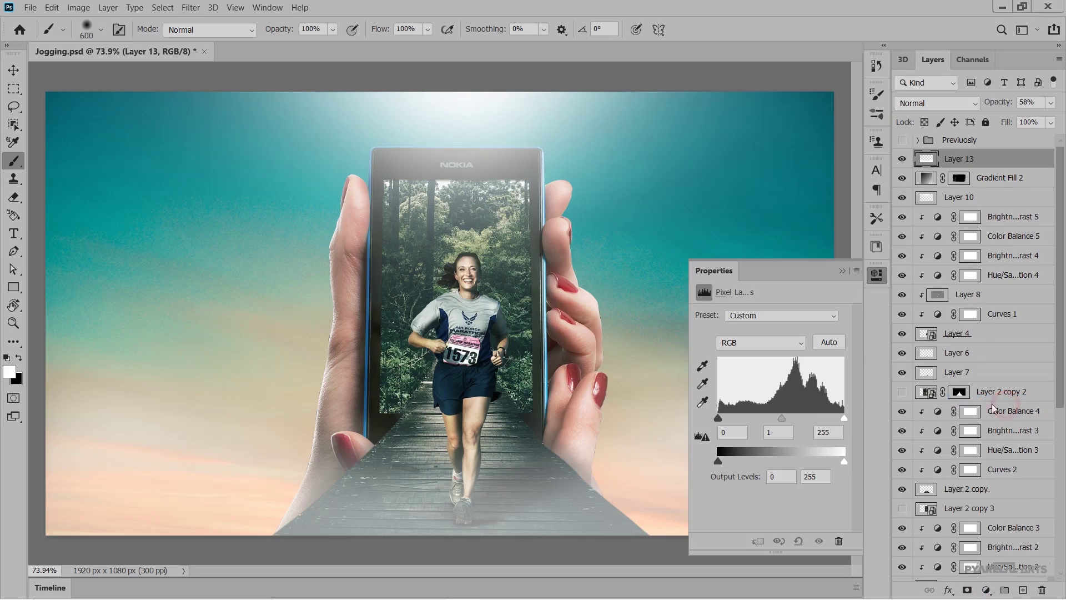
pyautogui.click(761, 347)
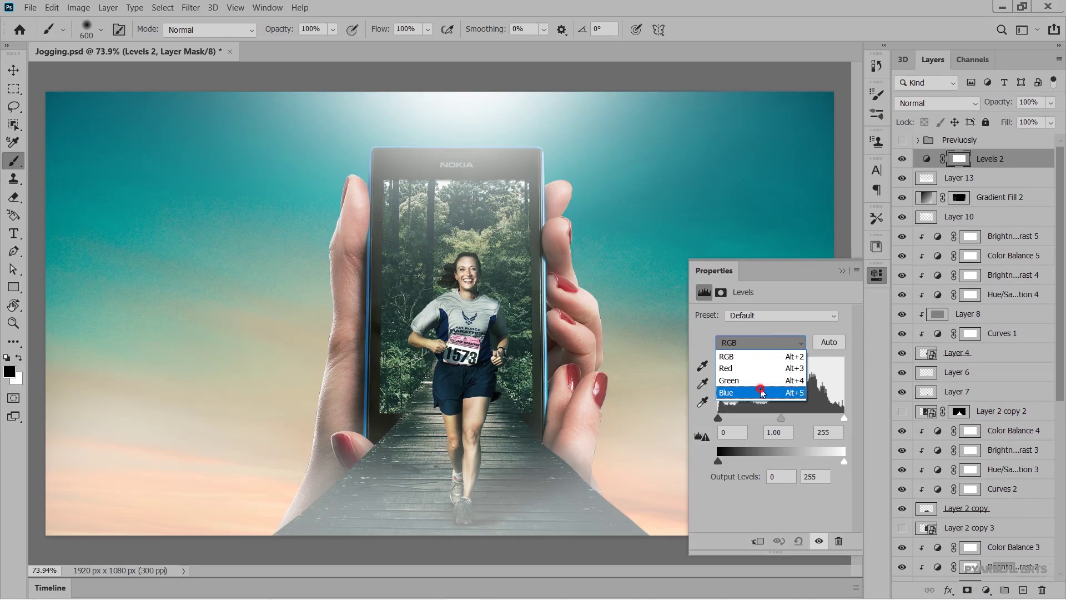
# - Set the Levels Blue channel to output black 4, gamma 1.05 and input white 241
pyautogui.click(760, 390)
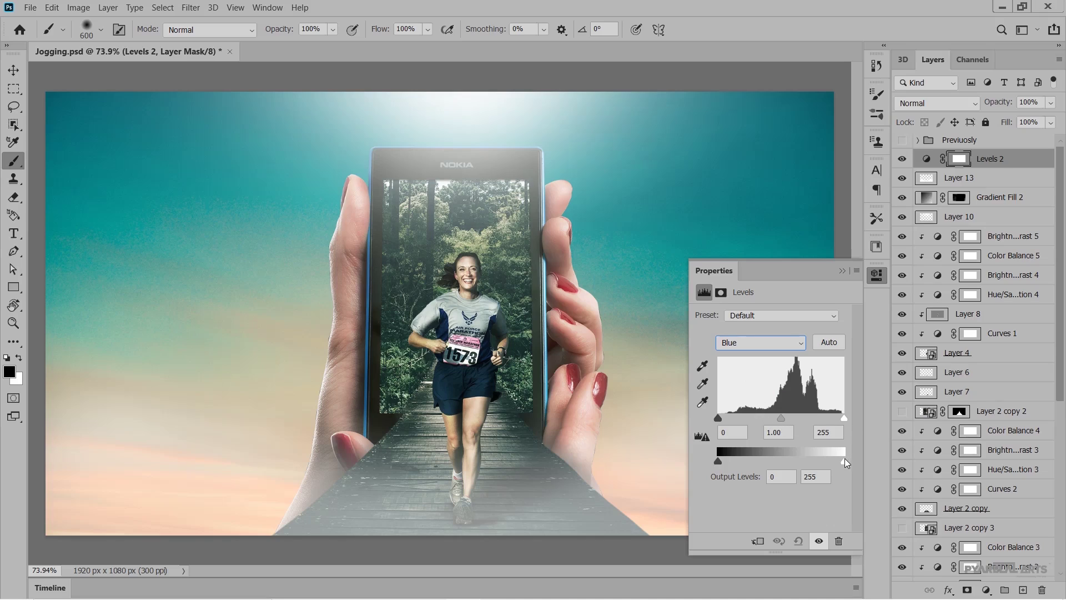
pyautogui.moveTo(845, 461); pyautogui.dragTo(855, 460)
pyautogui.moveTo(719, 462); pyautogui.dragTo(722, 465)
pyautogui.moveTo(722, 465); pyautogui.dragTo(722, 464)
pyautogui.moveTo(842, 418); pyautogui.dragTo(828, 418)
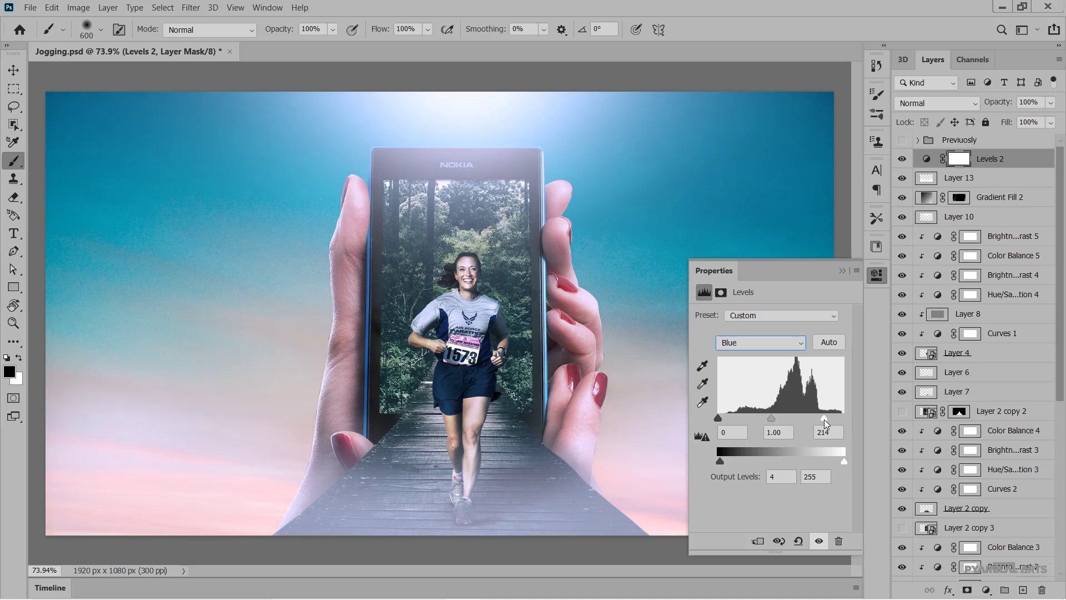
pyautogui.moveTo(828, 421); pyautogui.dragTo(832, 421)
pyautogui.moveTo(777, 418); pyautogui.dragTo(770, 422)
pyautogui.moveTo(771, 424); pyautogui.dragTo(723, 422)
# - In the Levels Red channel, raise output black and set input black to 20
pyautogui.click(756, 344)
pyautogui.click(753, 368)
pyautogui.moveTo(719, 462)
pyautogui.mouseDown()
pyautogui.moveTo(751, 461)
pyautogui.moveTo(721, 462)
pyautogui.mouseUp()
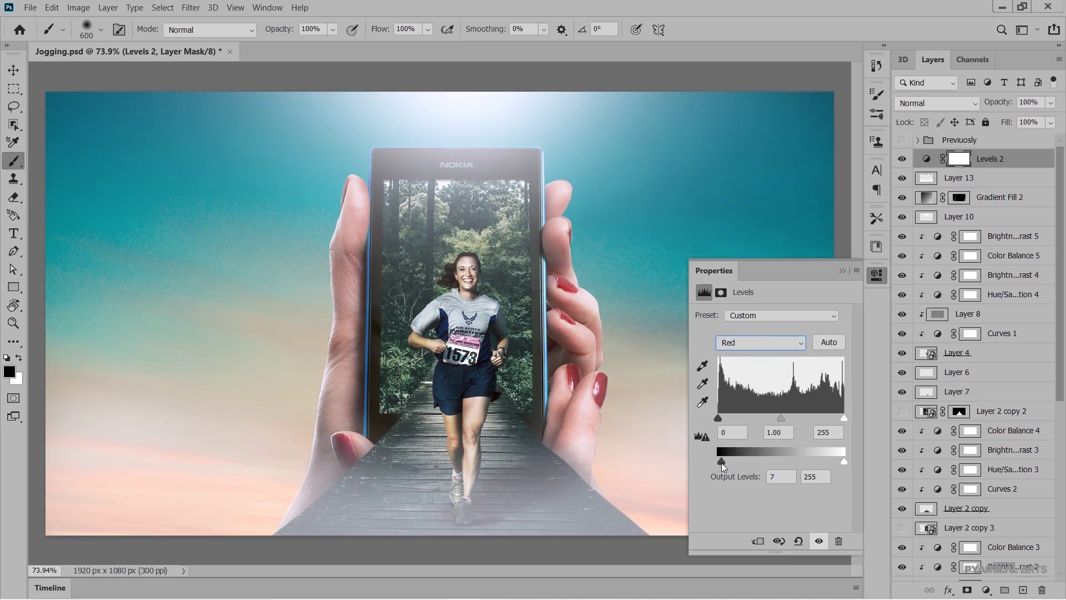
pyautogui.moveTo(844, 461)
pyautogui.mouseDown()
pyautogui.moveTo(829, 461)
pyautogui.moveTo(844, 462)
pyautogui.mouseUp()
pyautogui.moveTo(844, 418); pyautogui.dragTo(828, 417)
pyautogui.moveTo(719, 414); pyautogui.dragTo(725, 415)
pyautogui.moveTo(726, 416); pyautogui.dragTo(725, 422)
# - Pull the Levels Green channel input white in to 228, then collapse the Levels settings
pyautogui.click(753, 343)
pyautogui.click(748, 373)
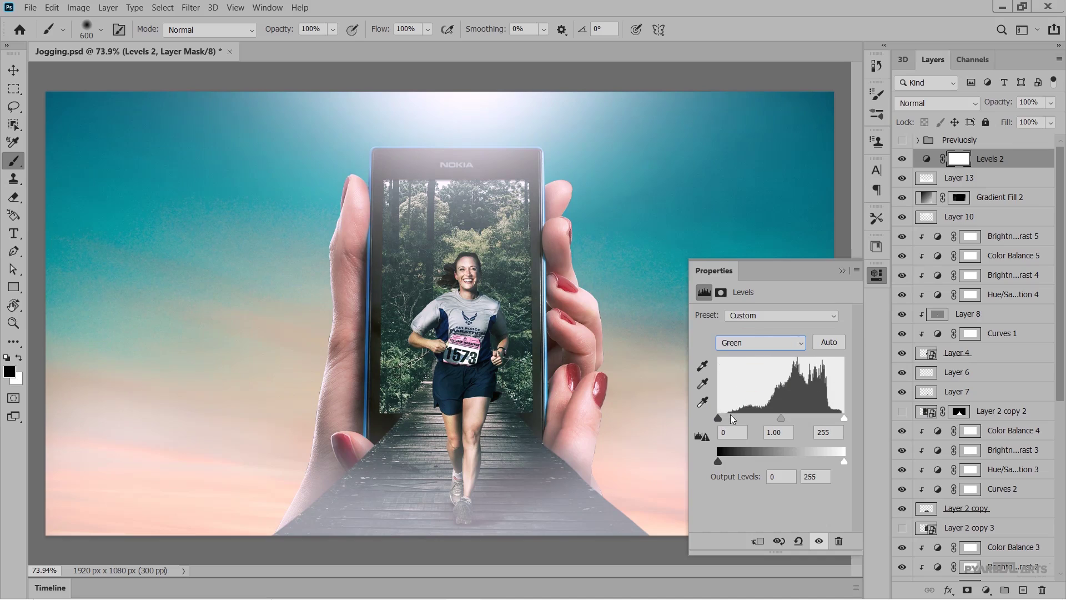
pyautogui.moveTo(719, 460); pyautogui.dragTo(717, 464)
pyautogui.moveTo(844, 465); pyautogui.dragTo(848, 462)
pyautogui.moveTo(843, 420)
pyautogui.mouseDown()
pyautogui.moveTo(833, 422)
pyautogui.moveTo(853, 420)
pyautogui.mouseUp()
pyautogui.click(842, 271)
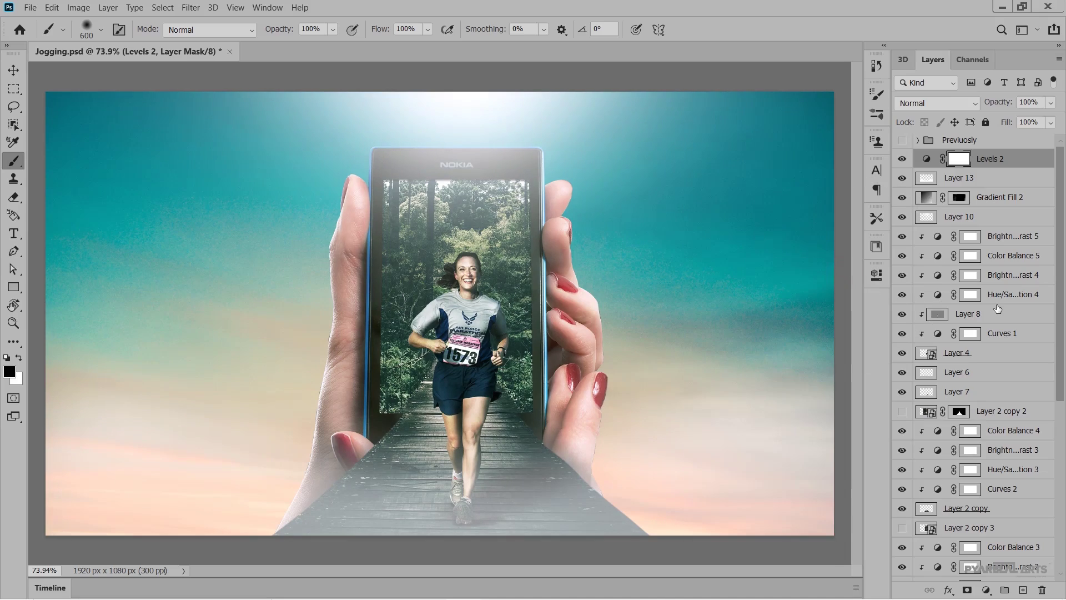
# - Make the hand-and-phone Layer 5 the active layer and choose the Pen Tool
pyautogui.click(13, 68)
pyautogui.scroll(-5, 1011, 503)
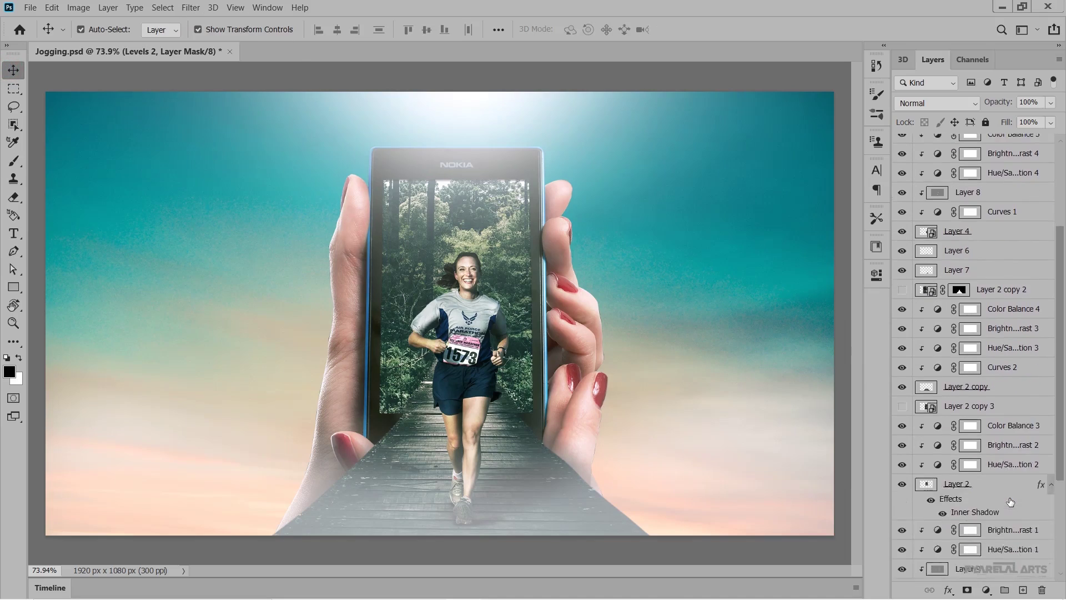
pyautogui.scroll(-2, 1010, 502)
pyautogui.scroll(-5, 1011, 501)
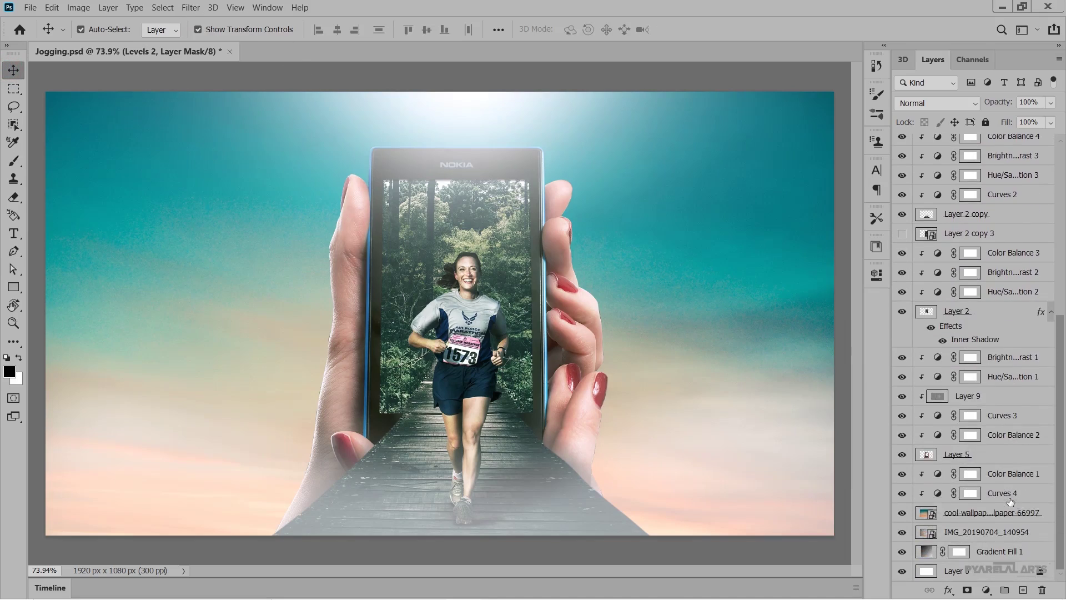
pyautogui.click(901, 456)
pyautogui.click(901, 455)
pyautogui.click(925, 455)
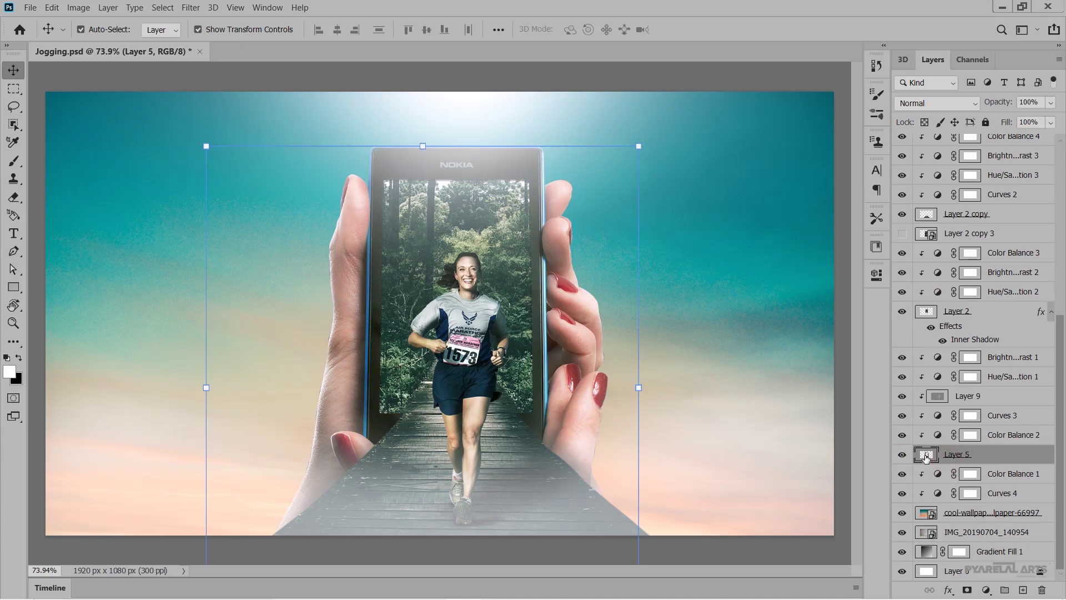
pyautogui.click(16, 251)
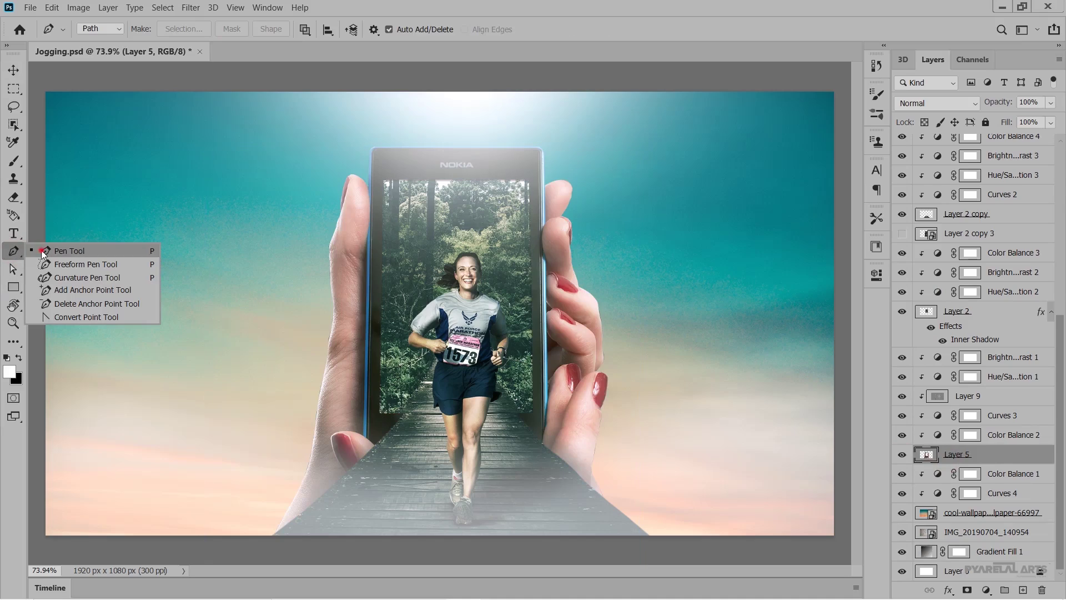
pyautogui.click(61, 248)
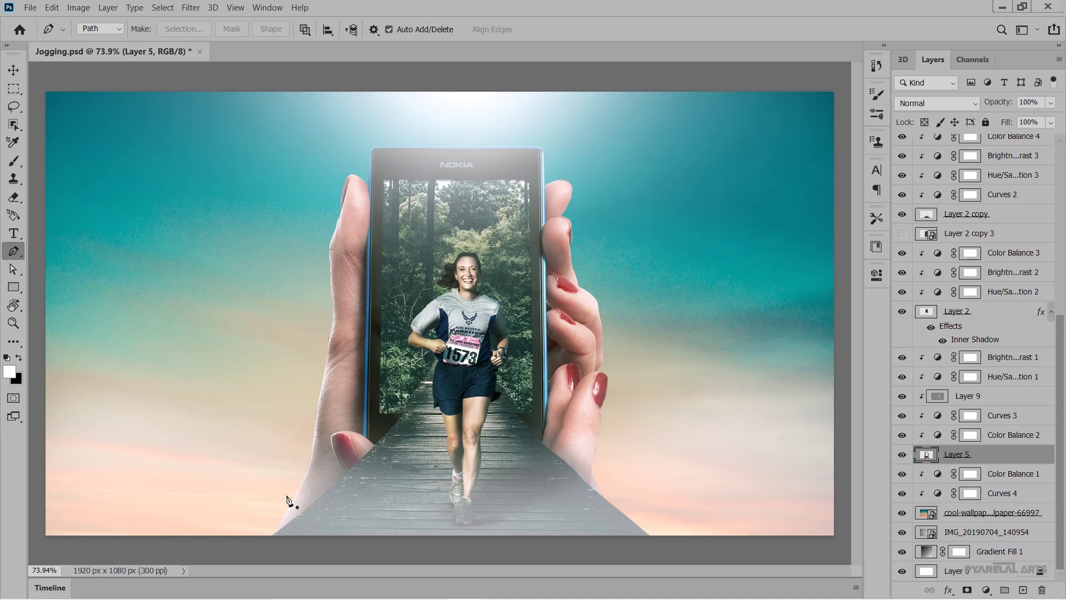
# - Zoom in and start a pen path up the left finger's outer edge
pyautogui.scroll(2, 289, 502)
pyautogui.scroll(3, 289, 501)
pyautogui.scroll(2, 289, 502)
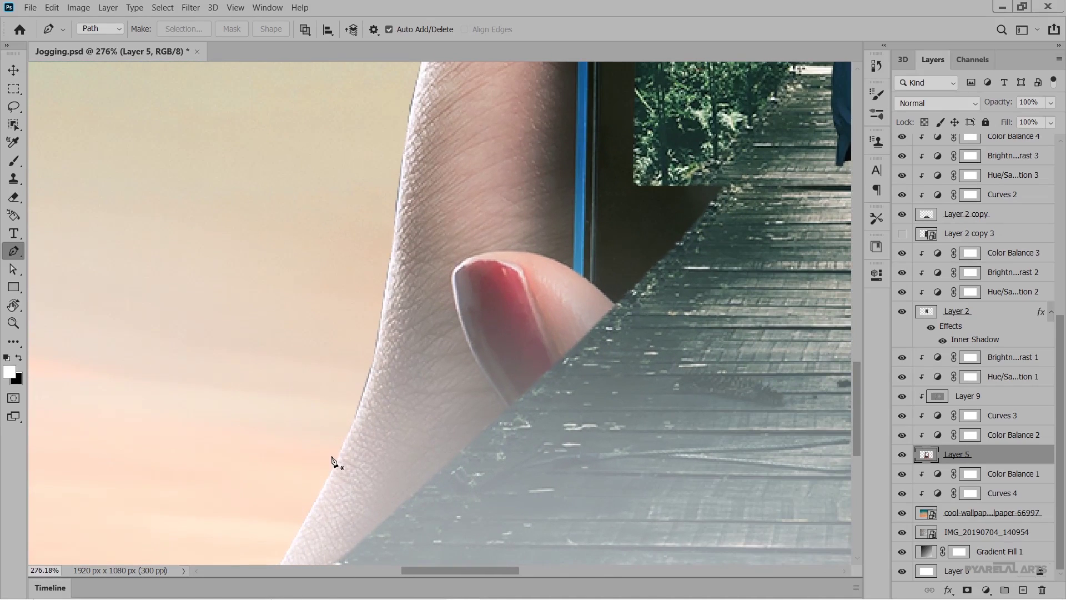
pyautogui.scroll(1, 340, 454)
pyautogui.scroll(1, 344, 475)
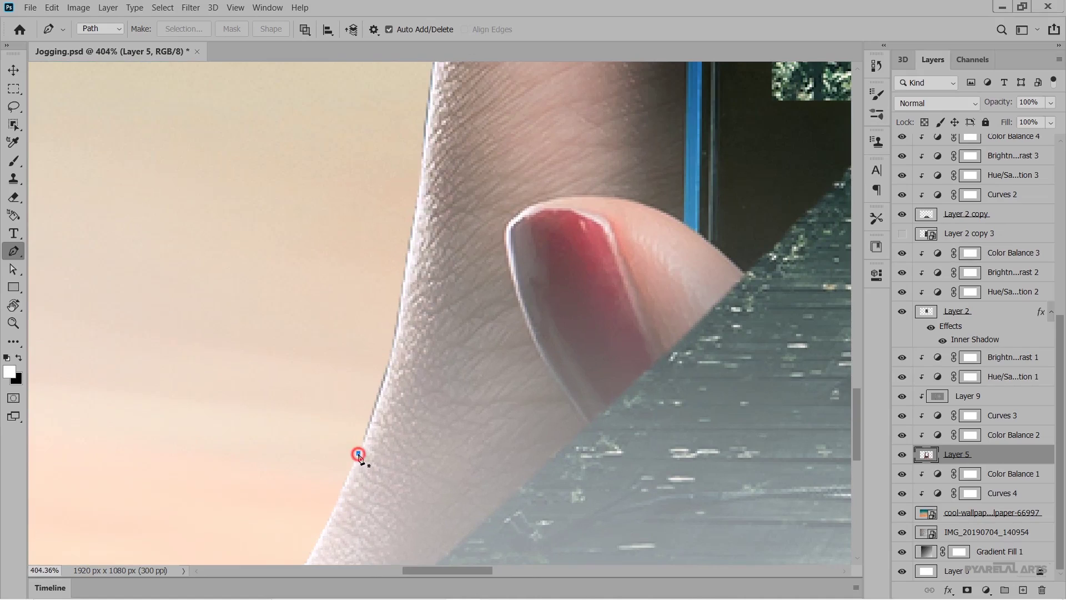
pyautogui.click(359, 454)
pyautogui.moveTo(390, 365); pyautogui.dragTo(391, 356)
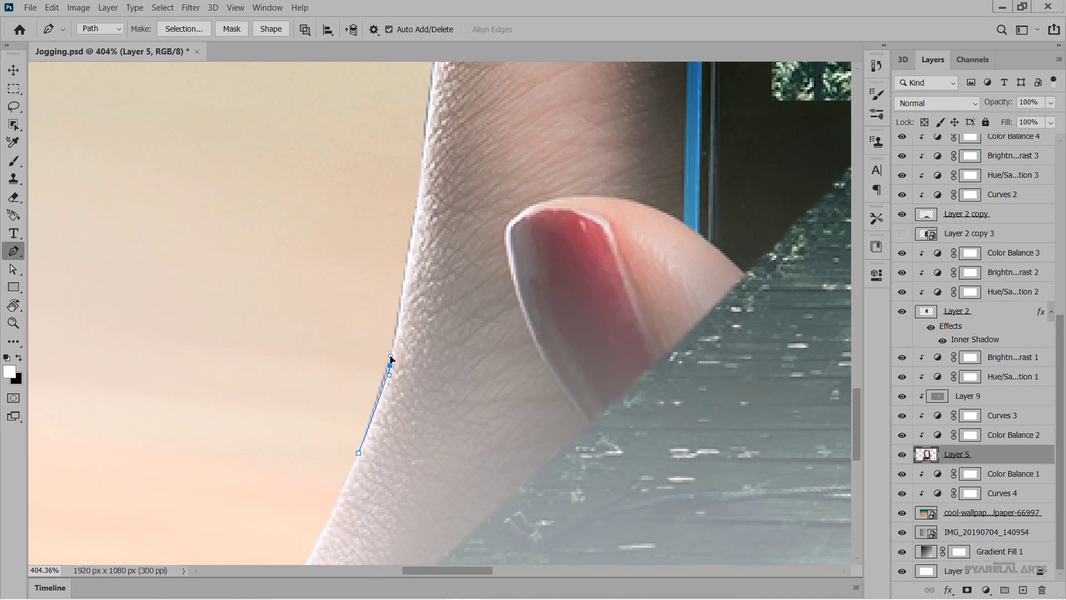
pyautogui.click(397, 332)
pyautogui.click(406, 273)
pyautogui.click(417, 214)
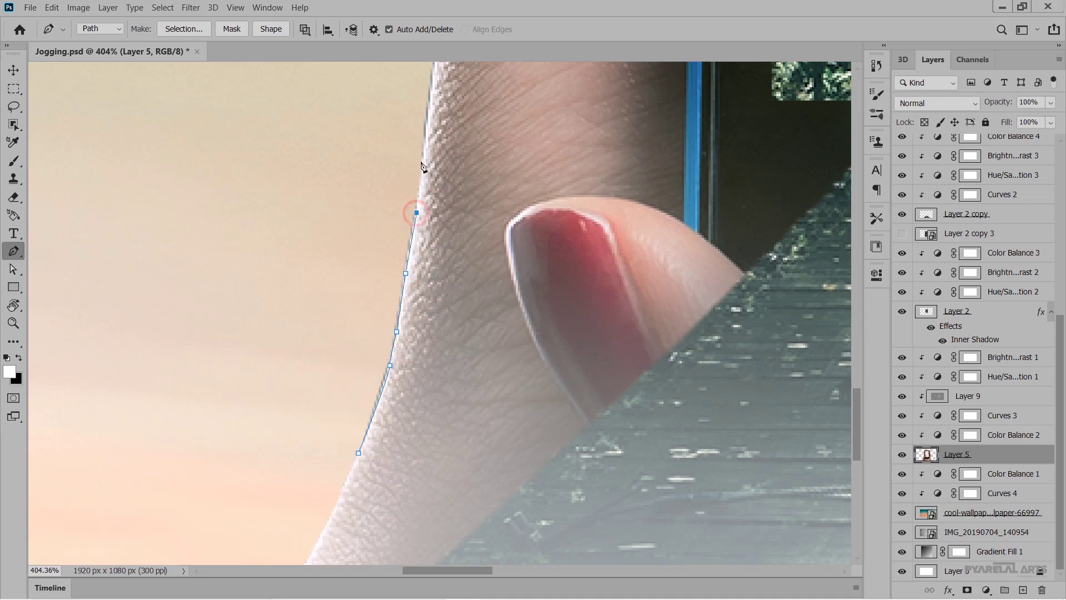
pyautogui.click(425, 156)
# - Continue adding path anchors up the finger edge toward its top
pyautogui.scroll(-3, 354, 256)
pyautogui.scroll(-2, 357, 260)
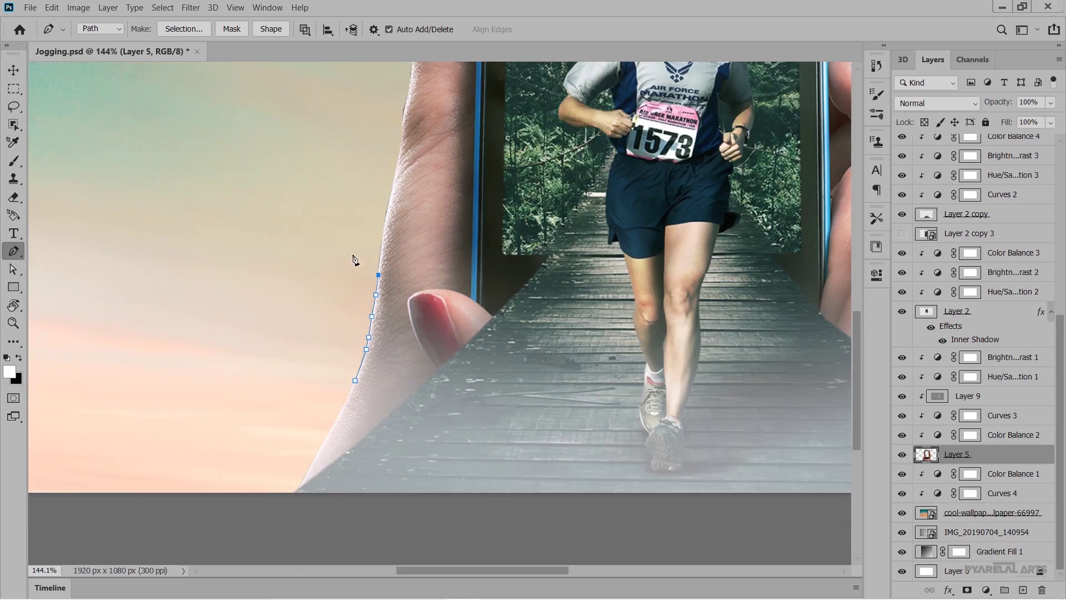
pyautogui.scroll(2, 369, 285)
pyautogui.scroll(2, 368, 267)
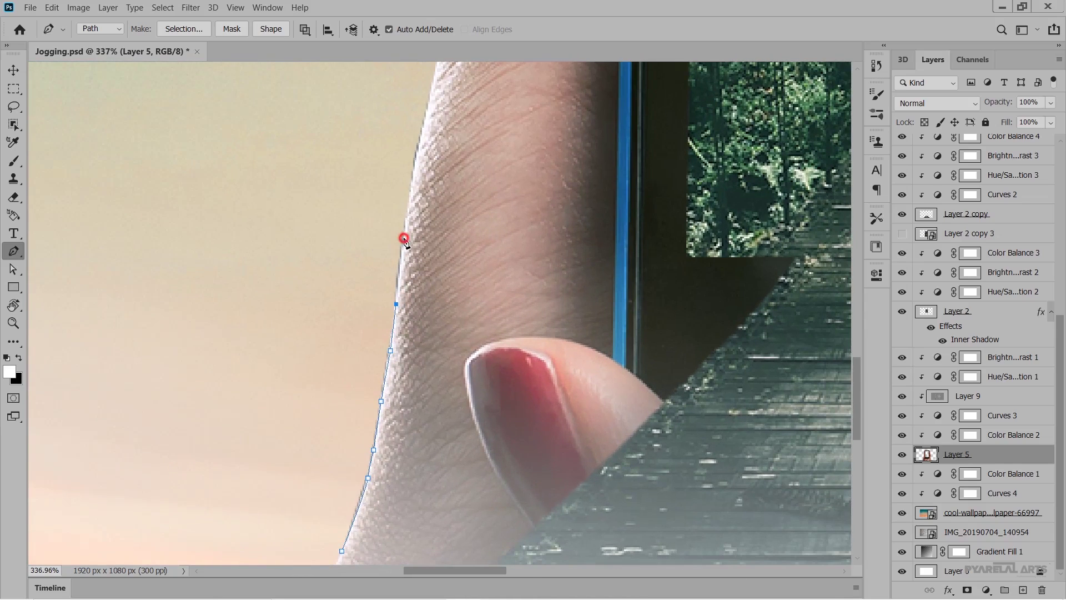
pyautogui.click(404, 238)
pyautogui.click(411, 193)
pyautogui.click(425, 122)
pyautogui.scroll(2, 425, 122)
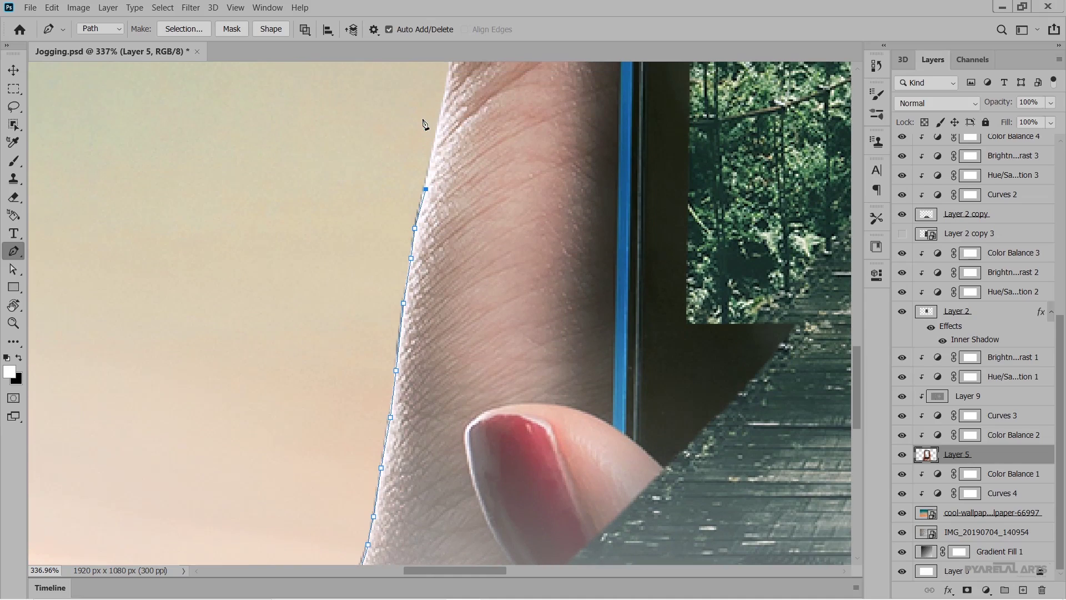
pyautogui.scroll(2, 444, 166)
pyautogui.click(430, 213)
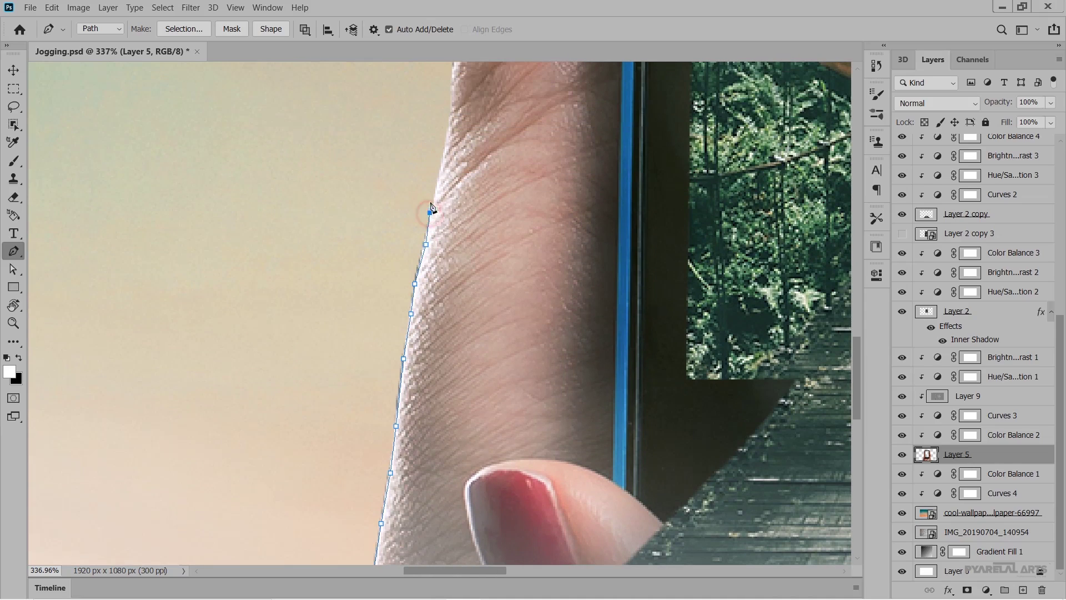
pyautogui.click(436, 183)
pyautogui.click(435, 153)
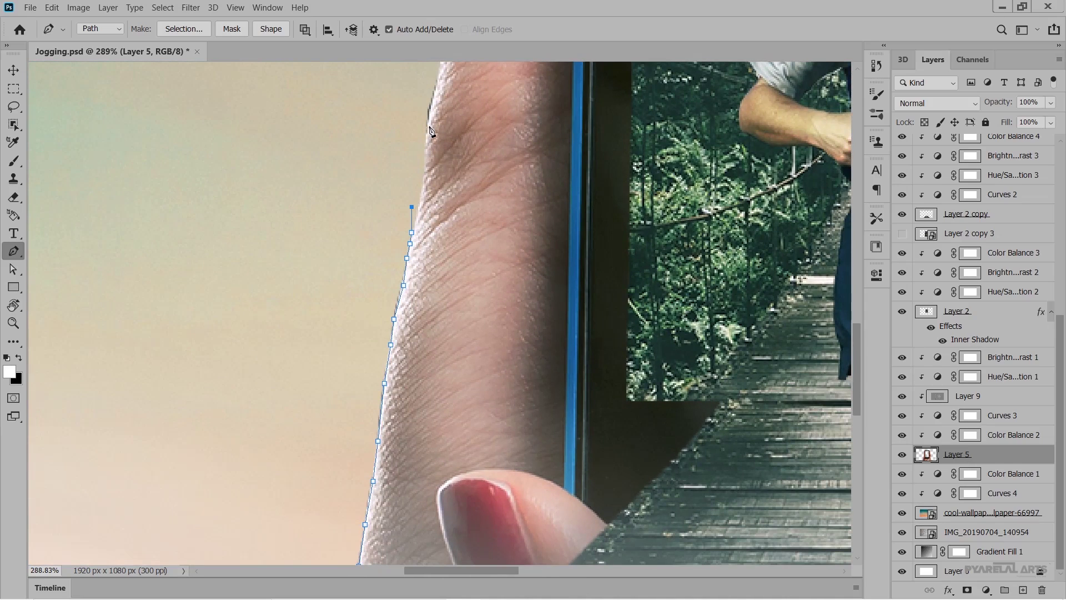
pyautogui.click(427, 134)
pyautogui.click(428, 115)
pyautogui.click(438, 91)
# - Extend the pen path with anchors further up the hand's edge
pyautogui.scroll(-3, 400, 98)
pyautogui.scroll(-3, 383, 189)
pyautogui.scroll(1, 376, 238)
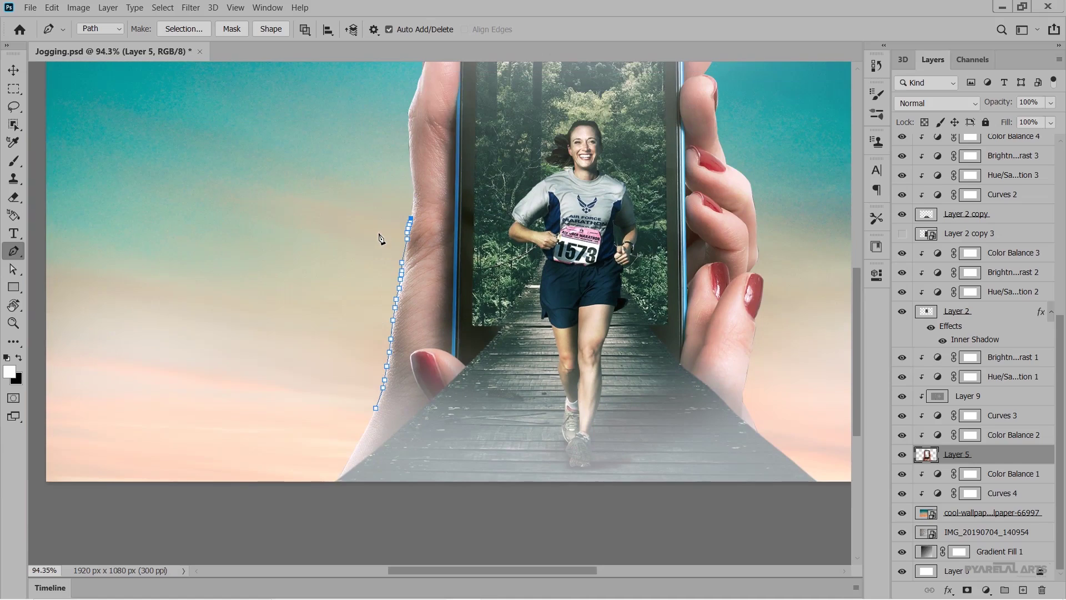
pyautogui.scroll(3, 377, 236)
pyautogui.scroll(3, 411, 212)
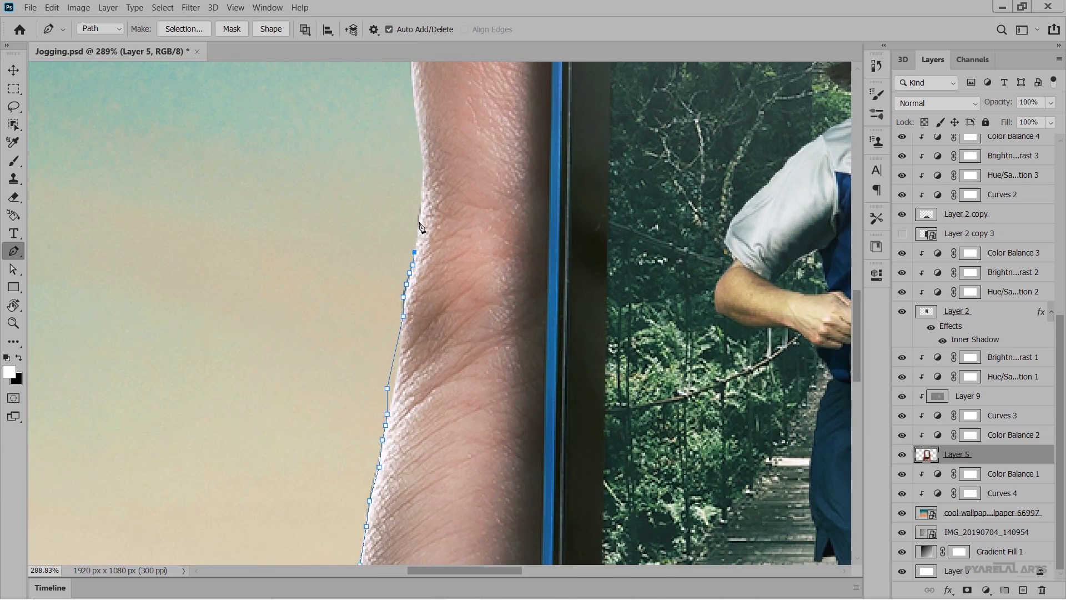
pyautogui.click(419, 221)
pyautogui.click(421, 196)
pyautogui.click(421, 149)
pyautogui.scroll(1, 422, 151)
pyautogui.scroll(5, 421, 159)
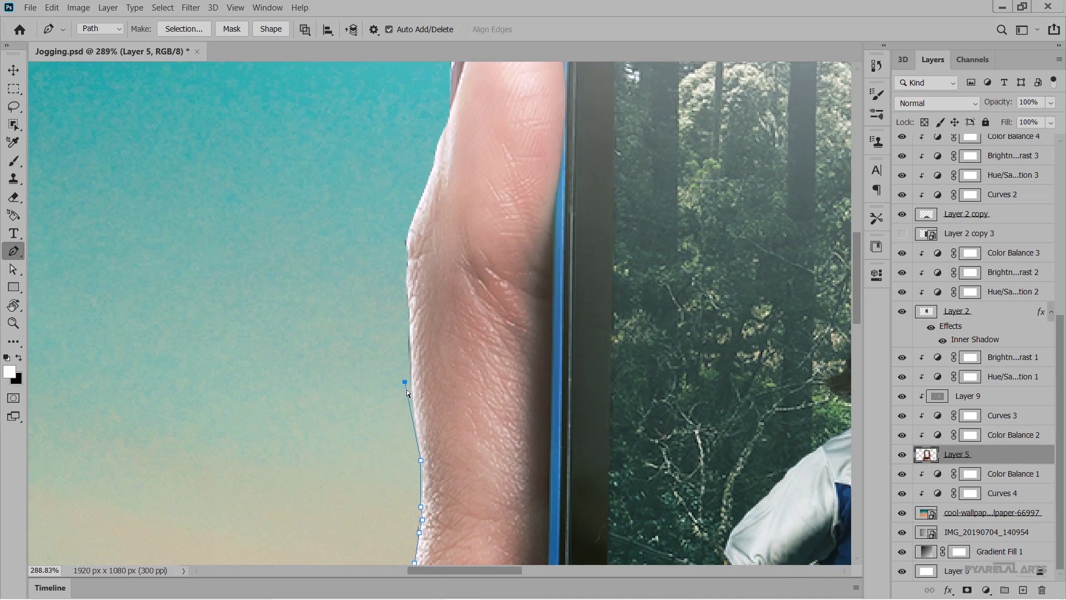
# - Continue the outline up the arm edge to a point above the left thumb
pyautogui.click(412, 395)
pyautogui.click(412, 370)
pyautogui.click(410, 349)
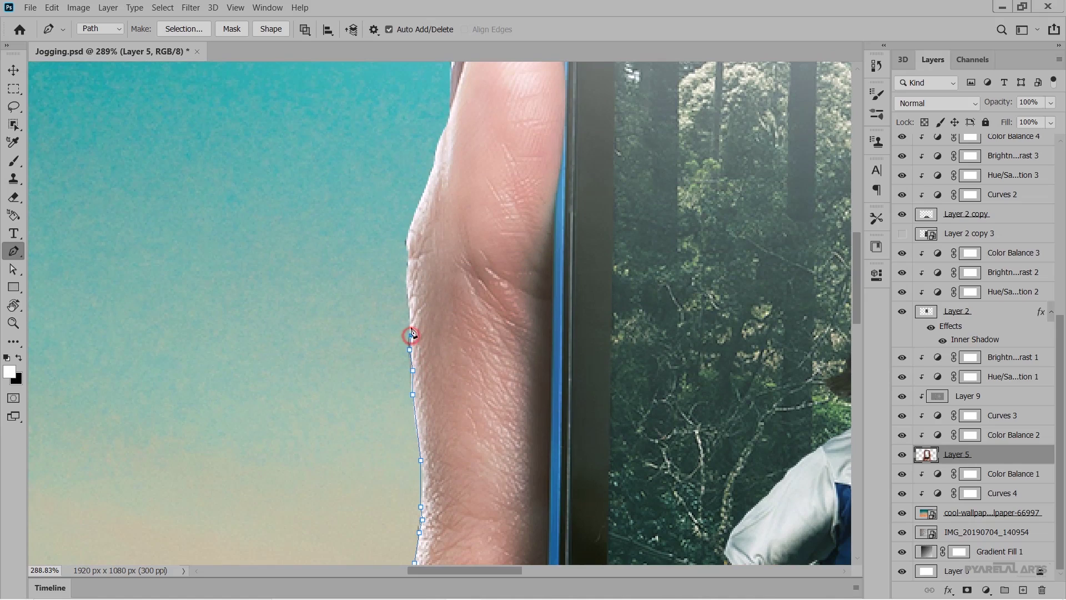
pyautogui.click(410, 309)
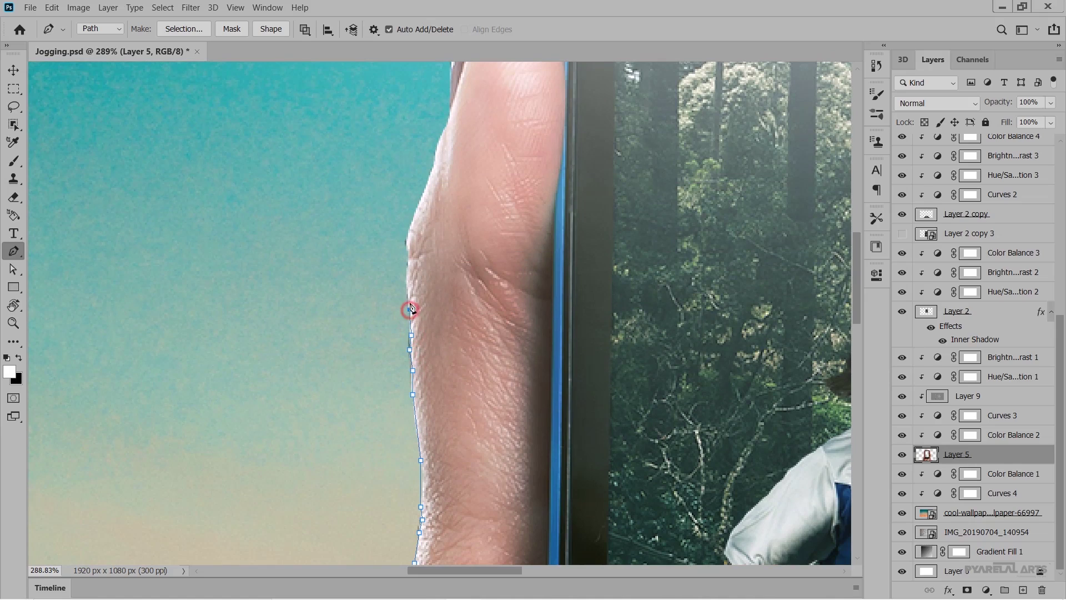
pyautogui.click(406, 270)
pyautogui.click(408, 254)
pyautogui.click(407, 228)
pyautogui.scroll(-3, 407, 229)
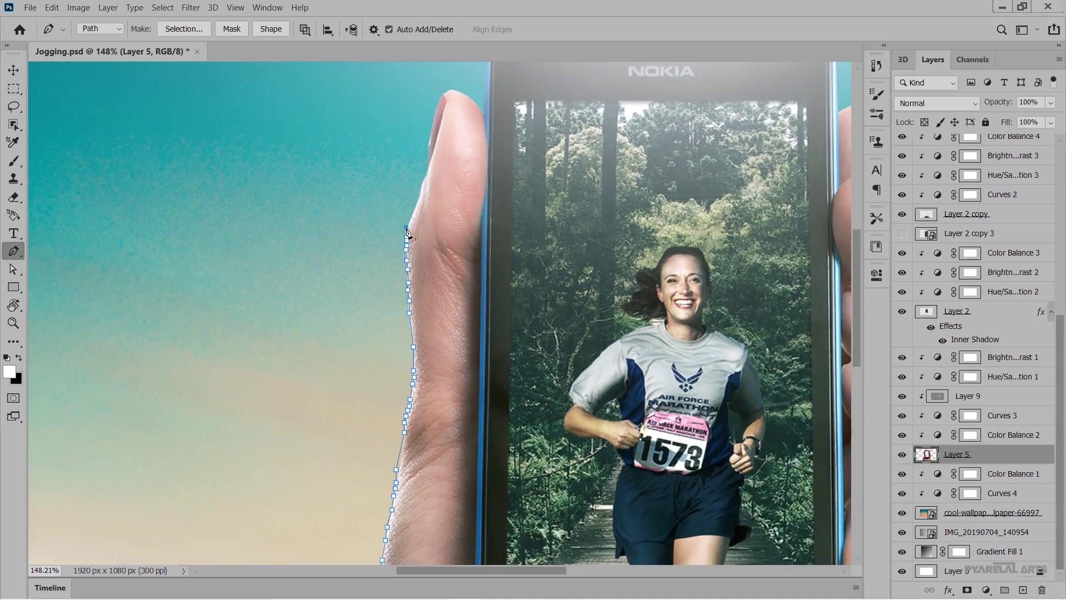
pyautogui.scroll(-2, 407, 234)
pyautogui.click(402, 166)
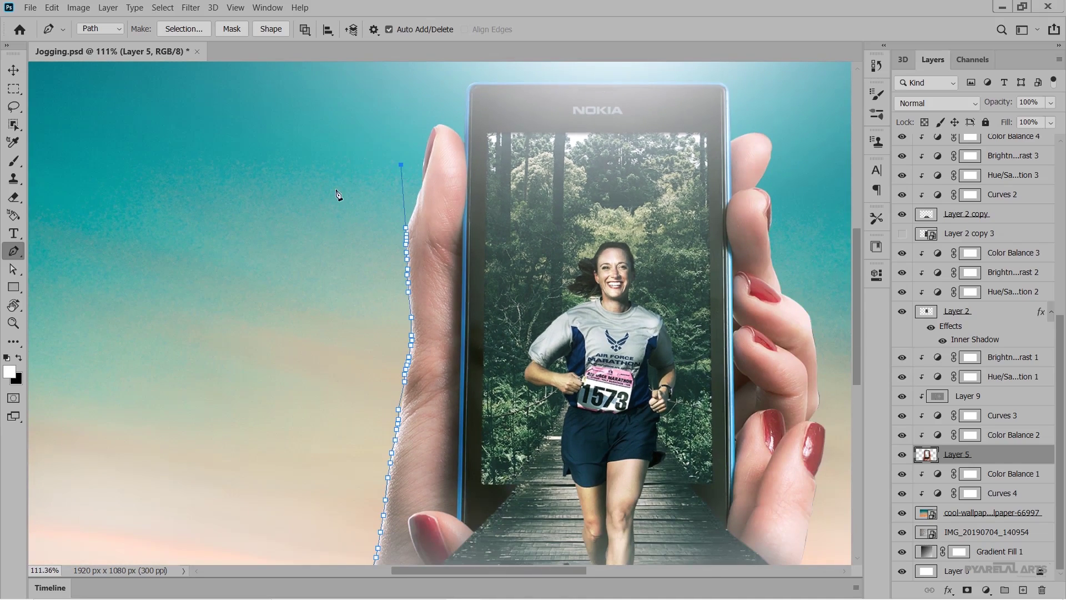
# - Carry the outline across above the phone and down to the right fingers
pyautogui.scroll(-2, 336, 195)
pyautogui.click(367, 103)
pyautogui.click(457, 72)
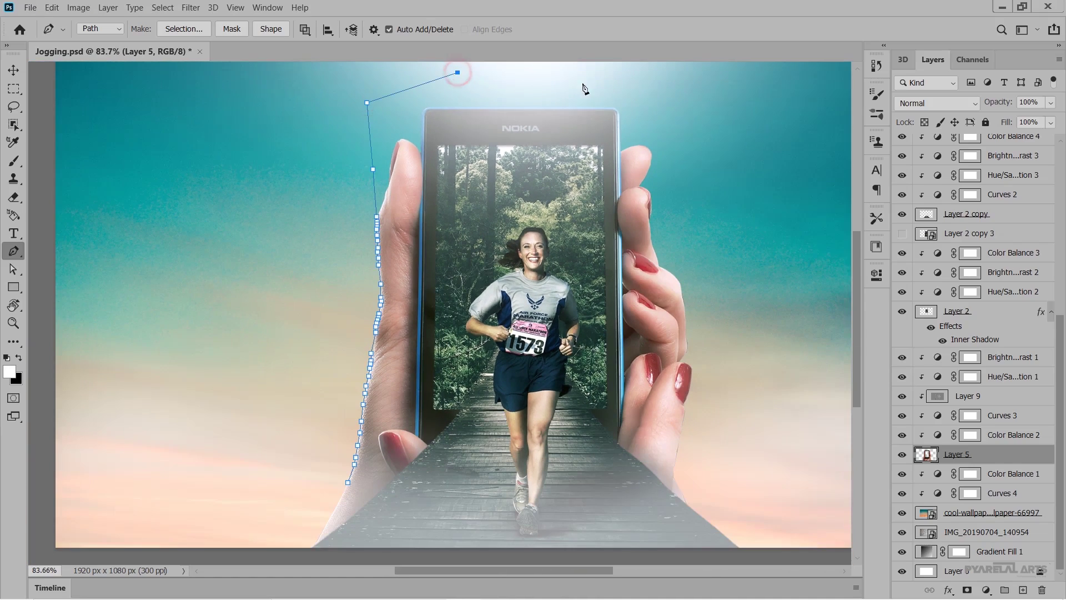
pyautogui.click(596, 83)
pyautogui.click(644, 134)
pyautogui.click(676, 180)
pyautogui.click(660, 254)
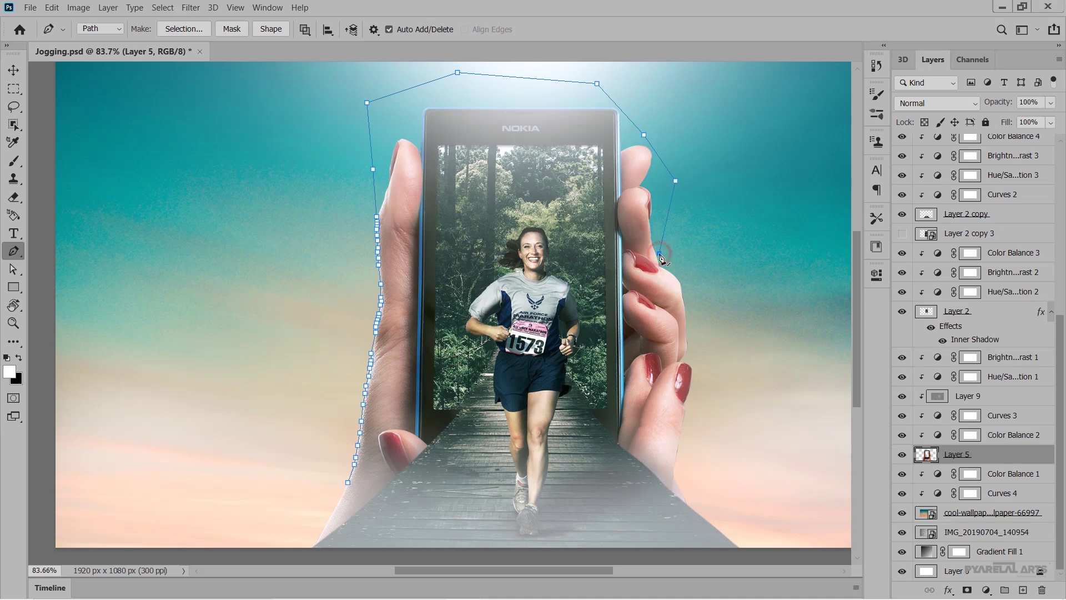
# - Zoom in and trace the path along the right index finger's top edge
pyautogui.click(675, 262)
pyautogui.scroll(3, 689, 305)
pyautogui.scroll(3, 688, 307)
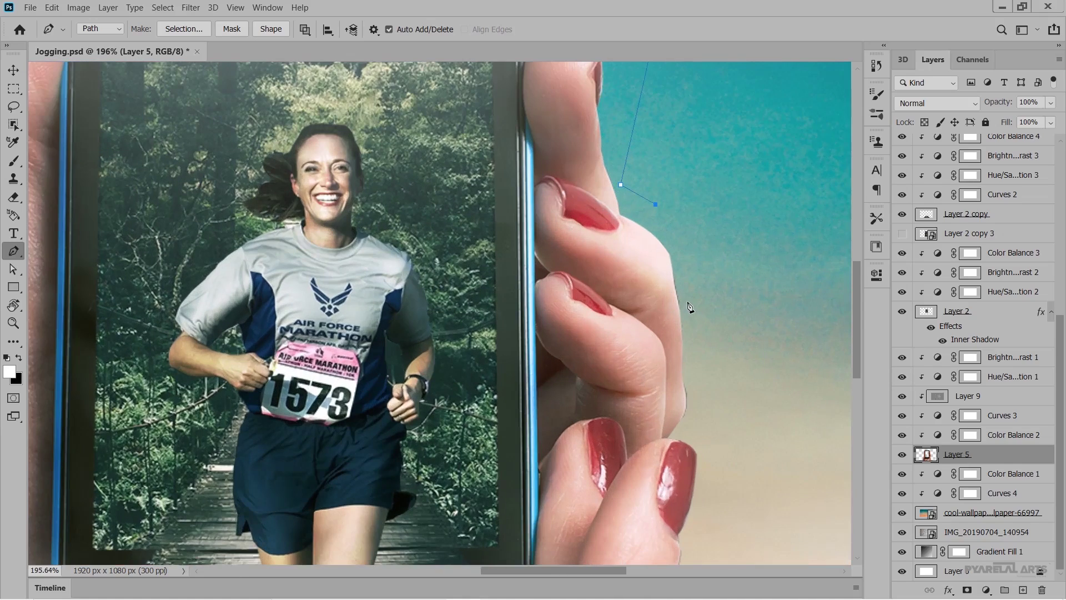
pyautogui.scroll(3, 689, 306)
pyautogui.scroll(3, 658, 266)
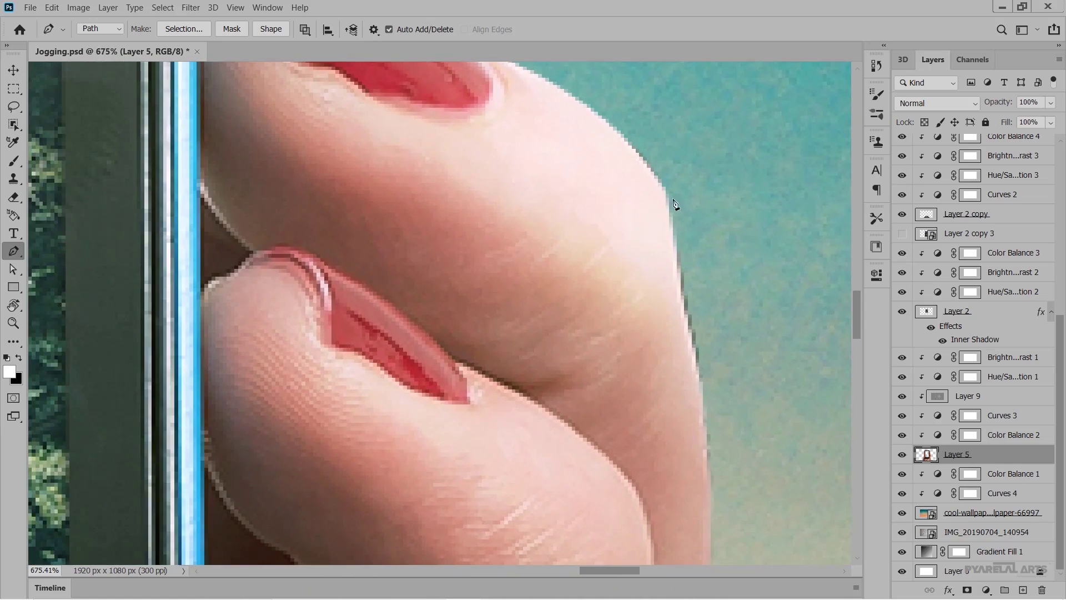
pyautogui.click(632, 148)
pyautogui.click(647, 164)
pyautogui.click(699, 235)
pyautogui.click(684, 266)
pyautogui.click(677, 243)
pyautogui.click(676, 261)
pyautogui.click(685, 307)
pyautogui.click(688, 329)
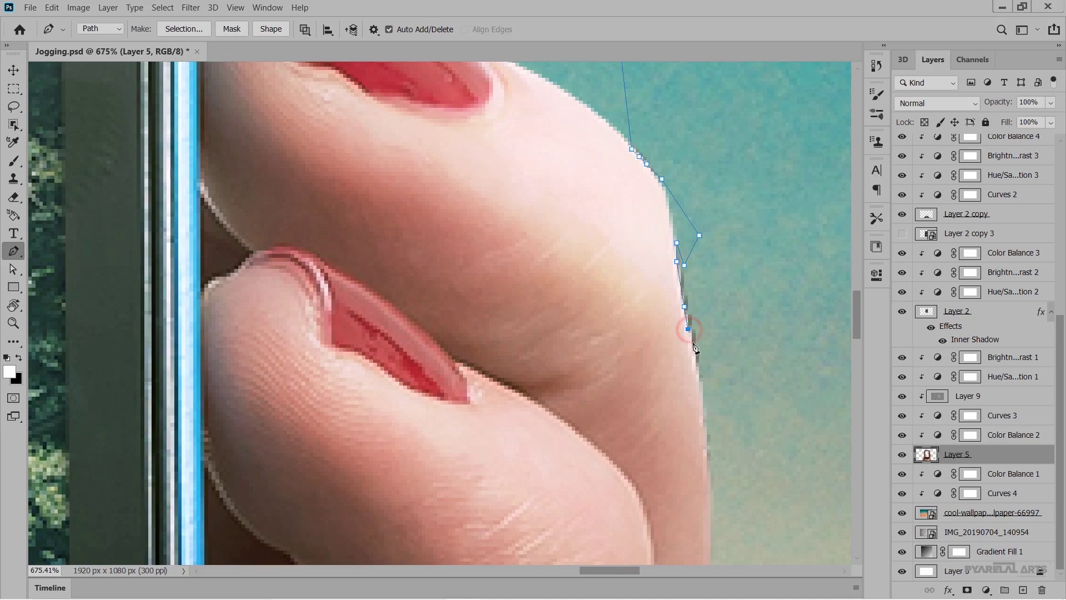
pyautogui.click(691, 355)
# - Continue the path down the finger's outer edge toward its bottom
pyautogui.scroll(-2, 701, 381)
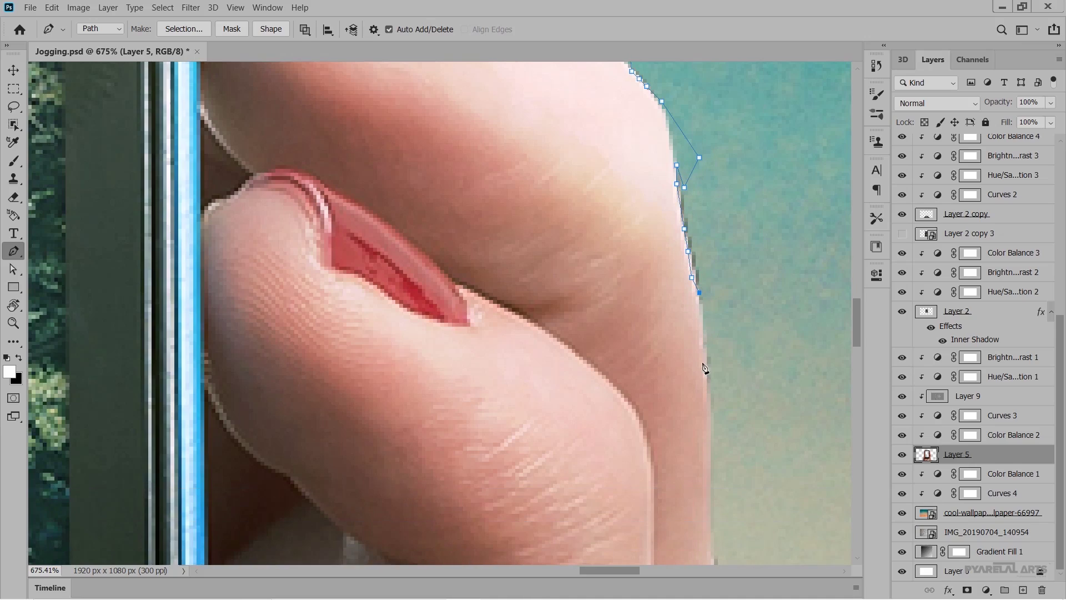
pyautogui.click(703, 348)
pyautogui.click(707, 375)
pyautogui.click(707, 393)
pyautogui.click(712, 417)
pyautogui.scroll(-5, 712, 344)
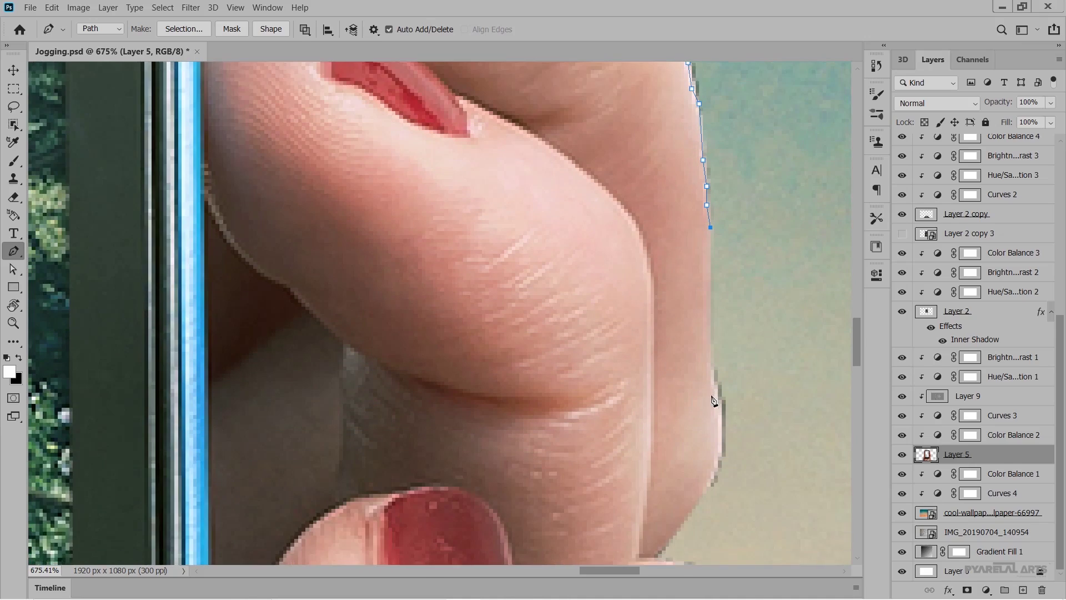
pyautogui.click(711, 258)
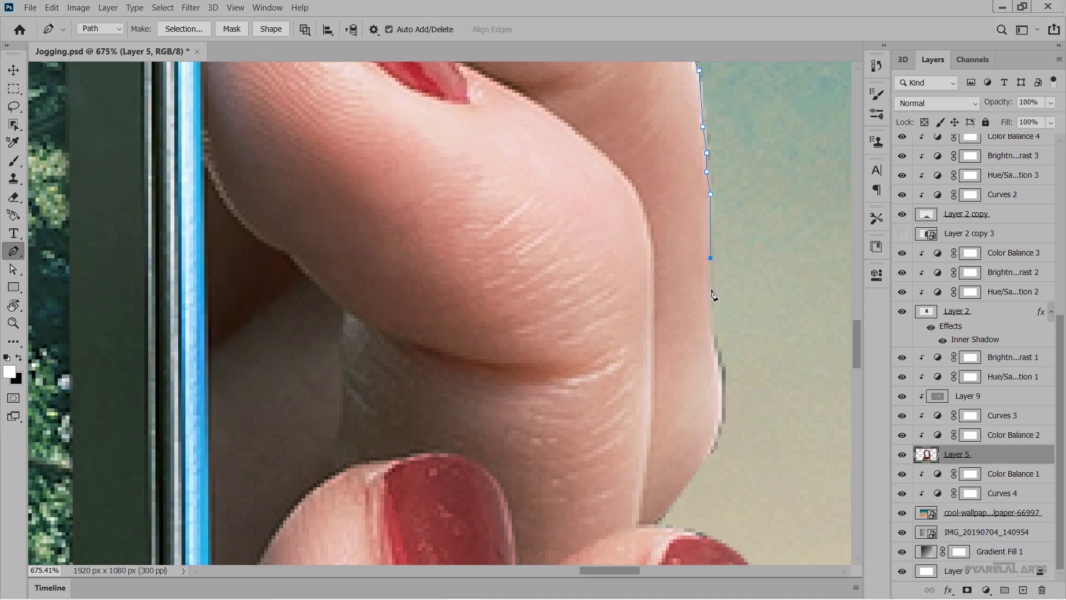
pyautogui.click(711, 289)
pyautogui.click(712, 333)
pyautogui.click(715, 352)
pyautogui.click(722, 374)
pyautogui.click(722, 407)
pyautogui.click(715, 426)
pyautogui.click(711, 442)
pyautogui.click(711, 453)
pyautogui.click(707, 472)
# - Trace into the gap between fingers and along the red fingernail's top
pyautogui.scroll(-4, 707, 472)
pyautogui.scroll(3, 678, 393)
pyautogui.click(677, 355)
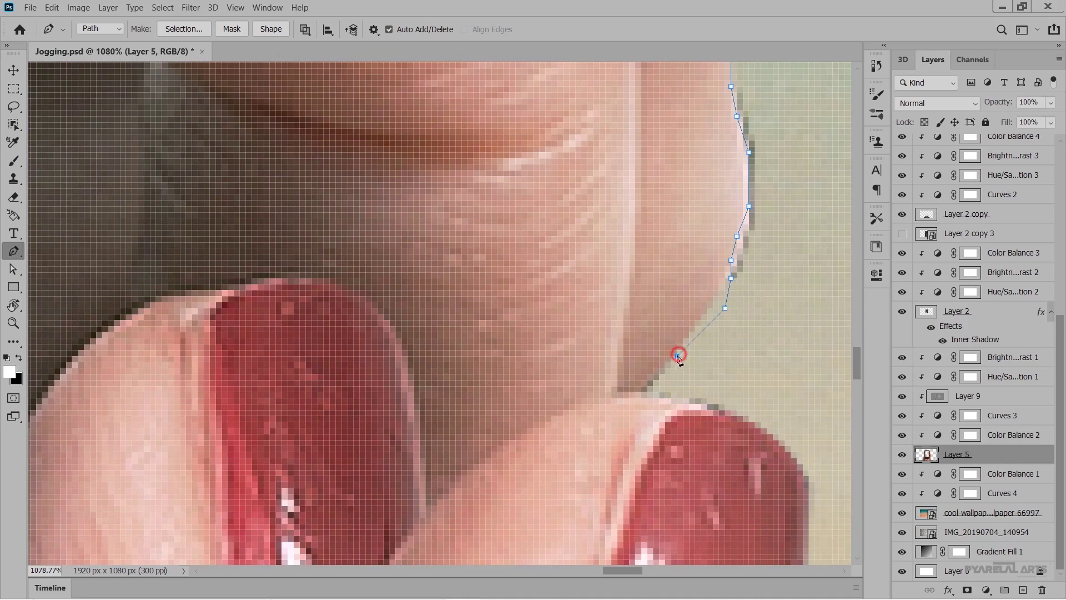
pyautogui.click(660, 368)
pyautogui.click(641, 386)
pyautogui.click(659, 398)
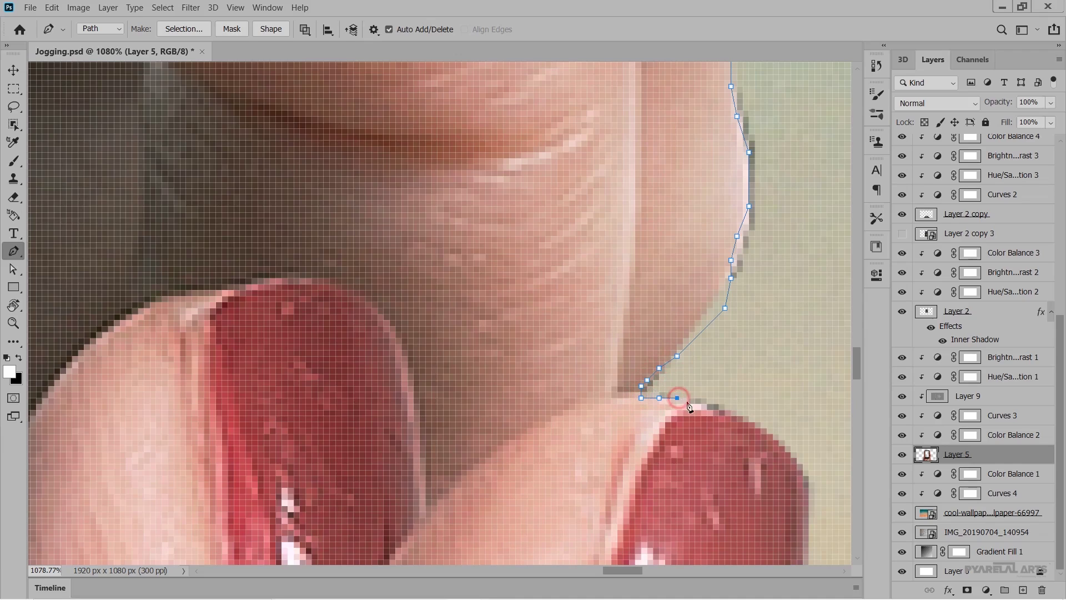
pyautogui.click(696, 405)
pyautogui.click(727, 402)
# - Trace the Pen path down the right edge of the fingernail
pyautogui.scroll(-5, 648, 364)
pyautogui.scroll(-5, 647, 365)
pyautogui.scroll(1, 649, 361)
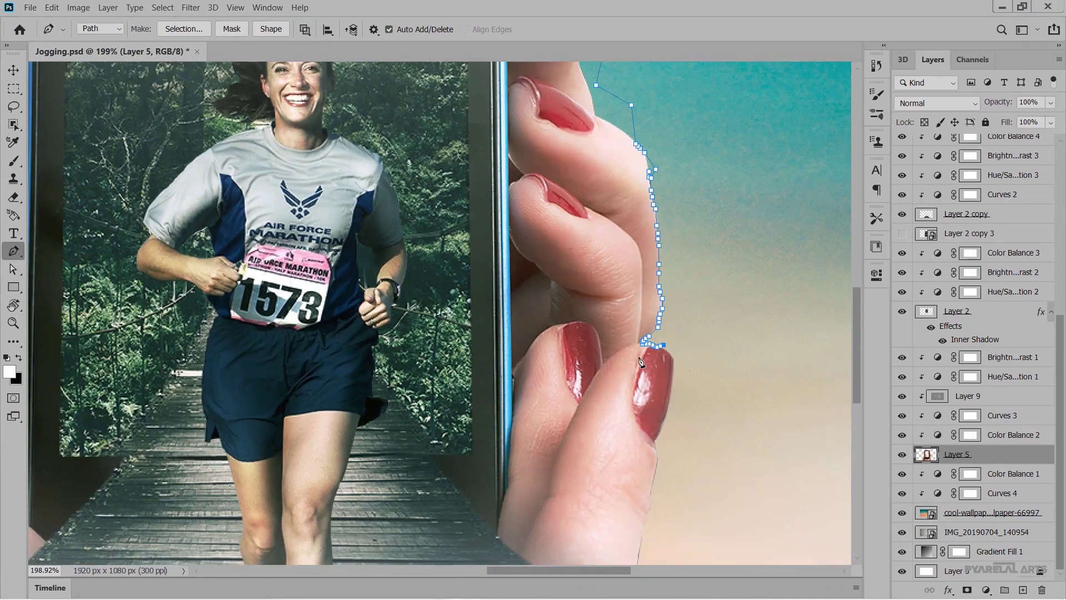
pyautogui.scroll(1, 666, 356)
pyautogui.scroll(2, 675, 329)
pyautogui.click(672, 315)
pyautogui.click(673, 381)
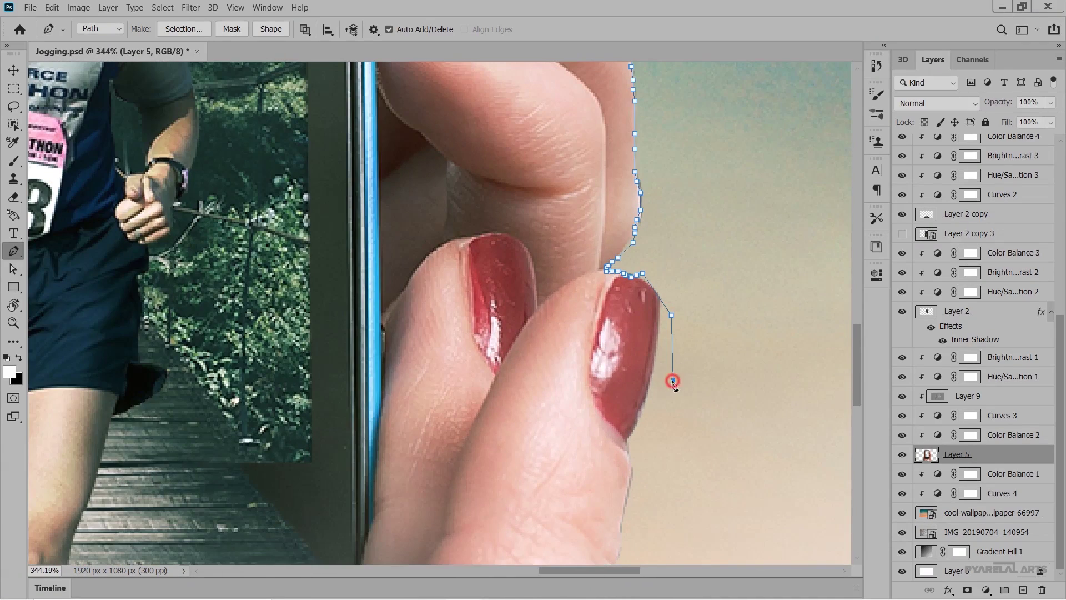
pyautogui.click(658, 420)
pyautogui.click(640, 444)
pyautogui.scroll(2, 639, 443)
pyautogui.scroll(2, 639, 443)
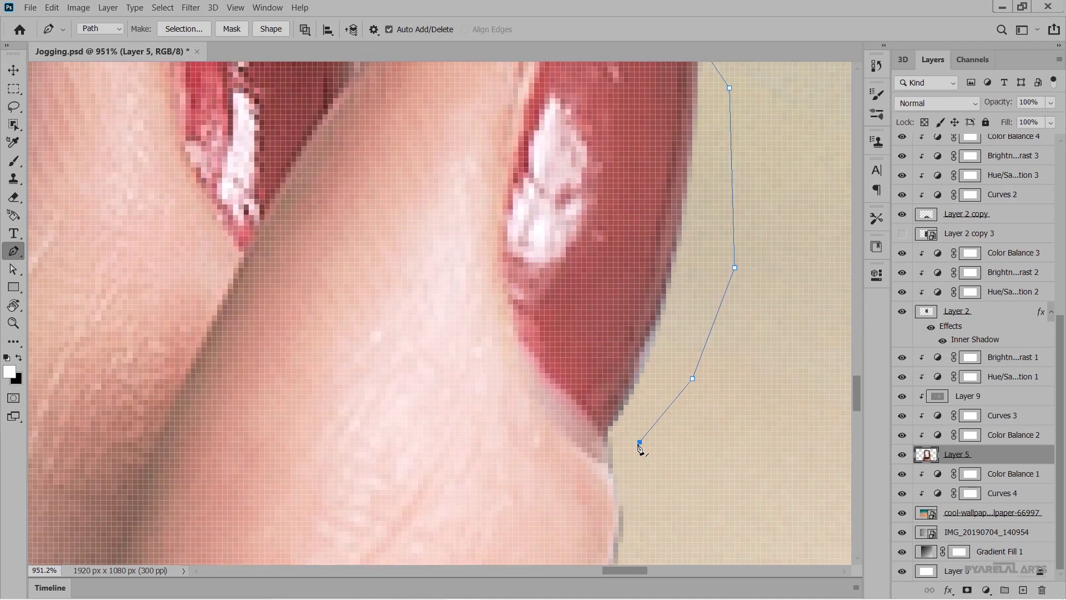
pyautogui.scroll(2, 639, 443)
# - Continue the path down the fingertip edge below the nail
pyautogui.click(624, 322)
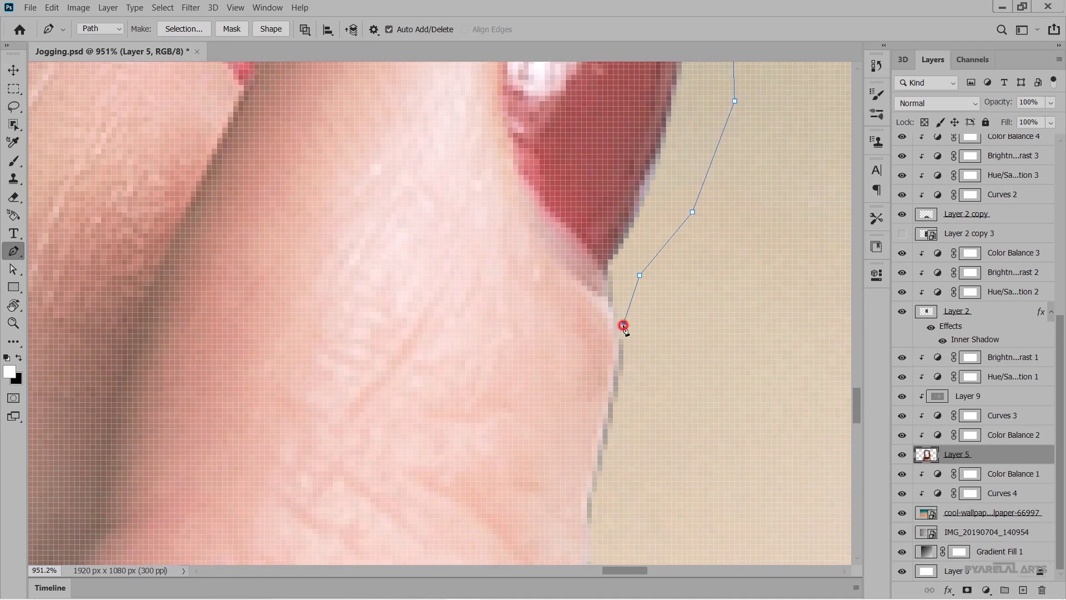
pyautogui.click(613, 370)
pyautogui.click(602, 407)
pyautogui.click(598, 444)
pyautogui.click(587, 486)
pyautogui.scroll(-2, 588, 511)
pyautogui.scroll(-3, 586, 494)
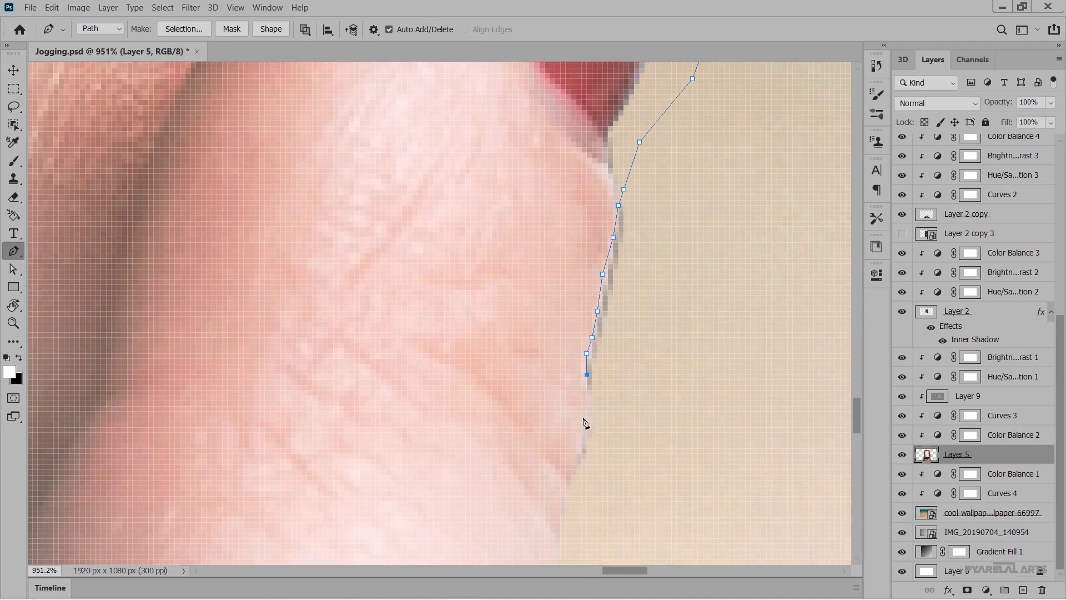
pyautogui.click(582, 401)
pyautogui.click(581, 422)
pyautogui.click(582, 449)
# - Extend the path further down the lower finger's edge
pyautogui.scroll(-5, 571, 478)
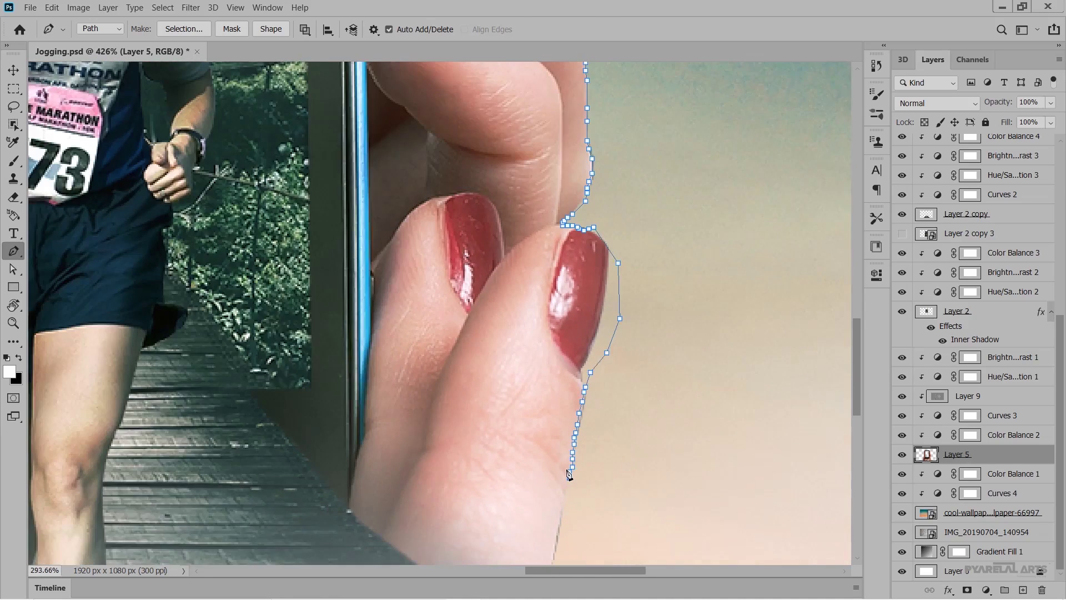
pyautogui.scroll(1, 561, 350)
pyautogui.scroll(2, 561, 348)
pyautogui.scroll(1, 572, 335)
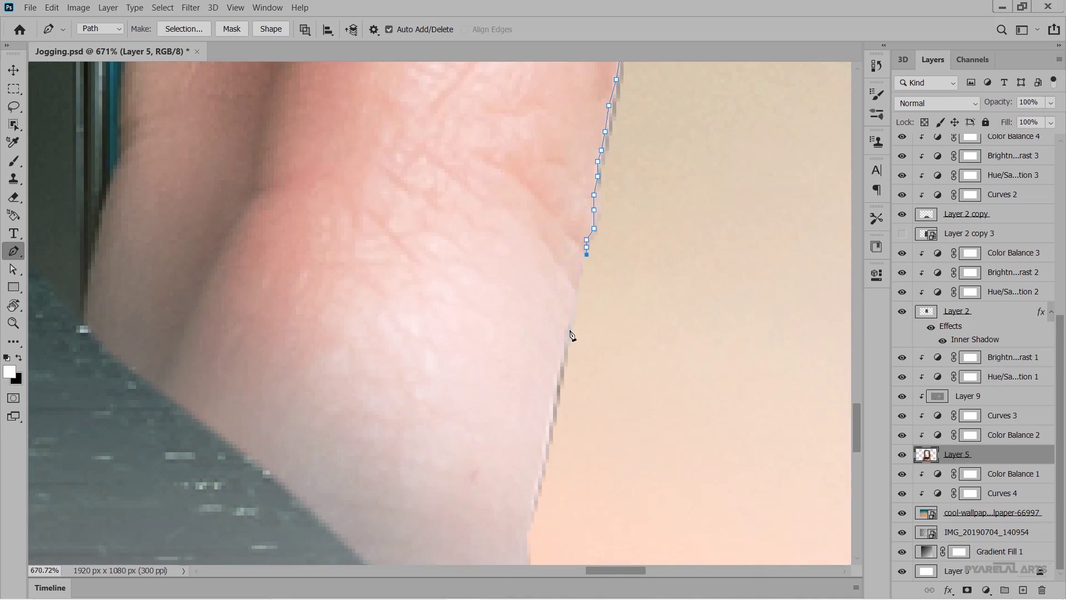
pyautogui.click(567, 325)
pyautogui.click(556, 374)
pyautogui.scroll(-2, 546, 438)
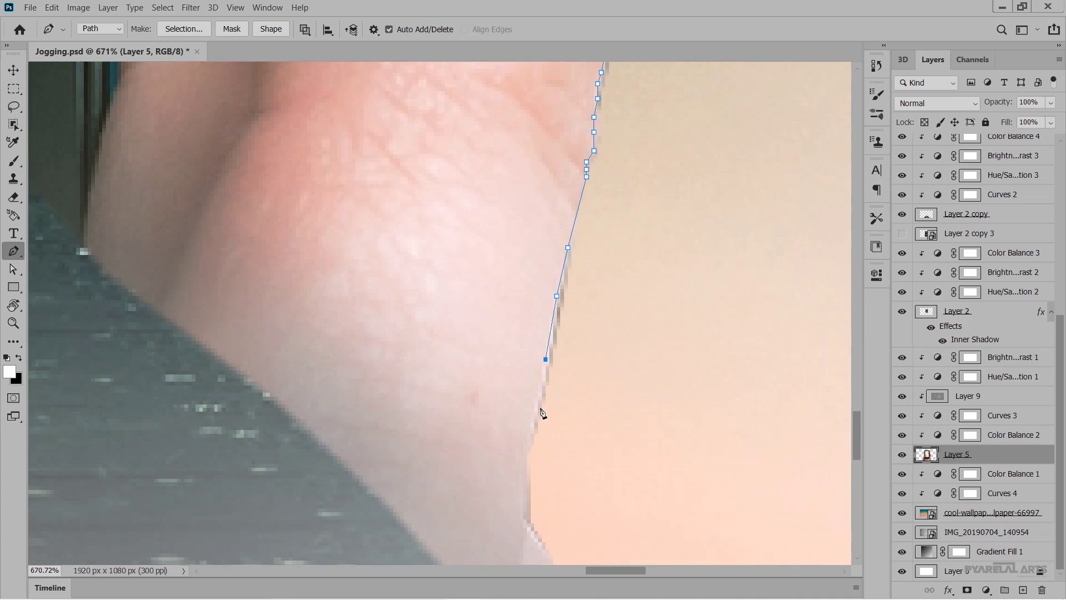
pyautogui.click(538, 408)
pyautogui.scroll(-2, 536, 400)
pyautogui.click(531, 367)
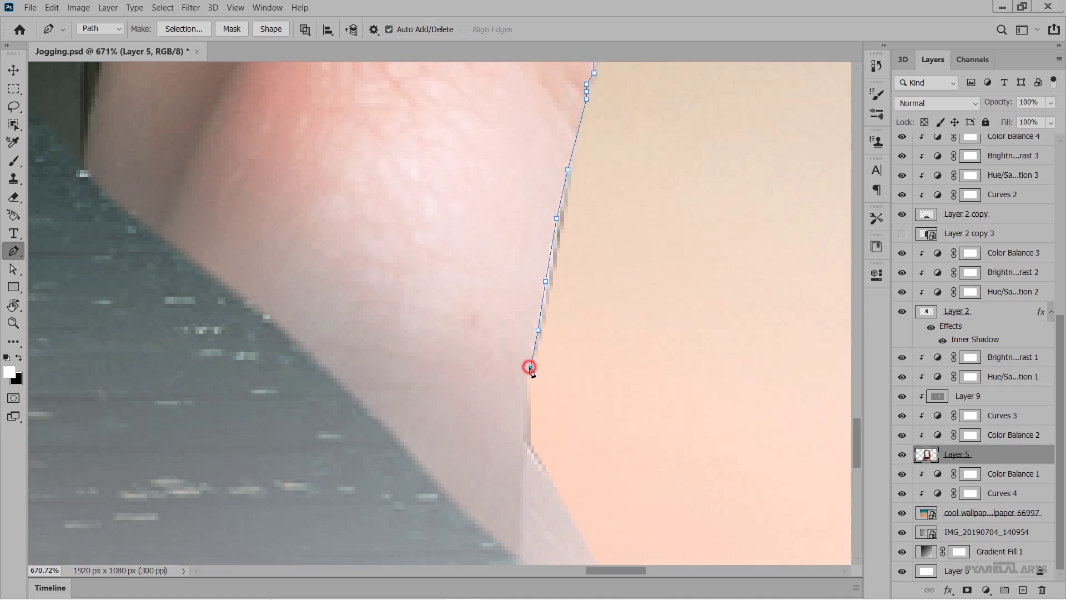
pyautogui.click(527, 390)
pyautogui.click(524, 419)
pyautogui.click(523, 439)
# - Follow the hand's edge down to the boardwalk
pyautogui.scroll(-2, 523, 436)
pyautogui.scroll(-2, 528, 400)
pyautogui.click(538, 312)
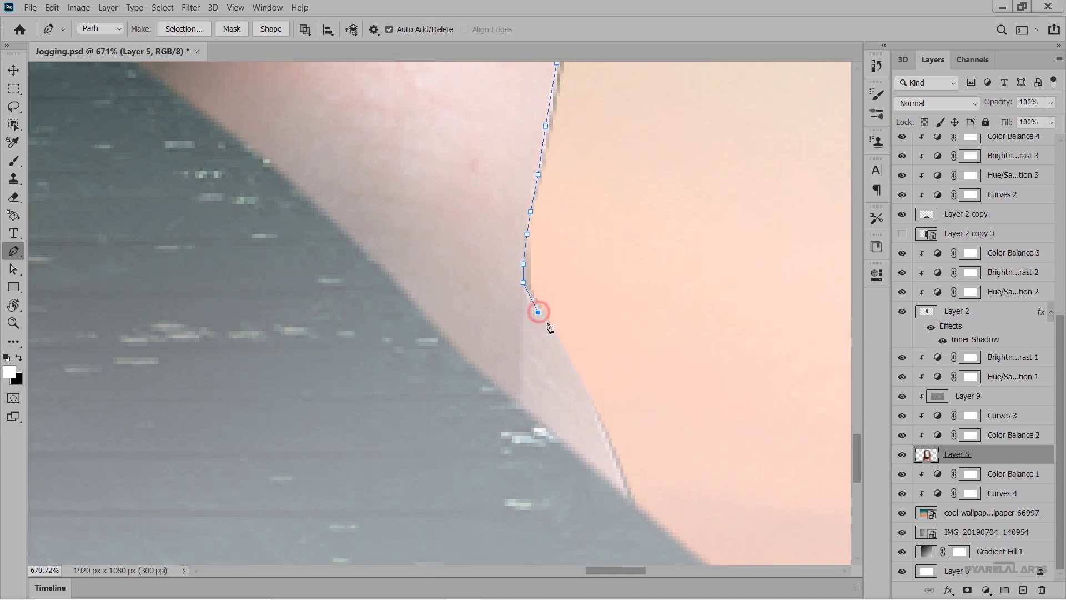
pyautogui.click(587, 398)
pyautogui.click(601, 427)
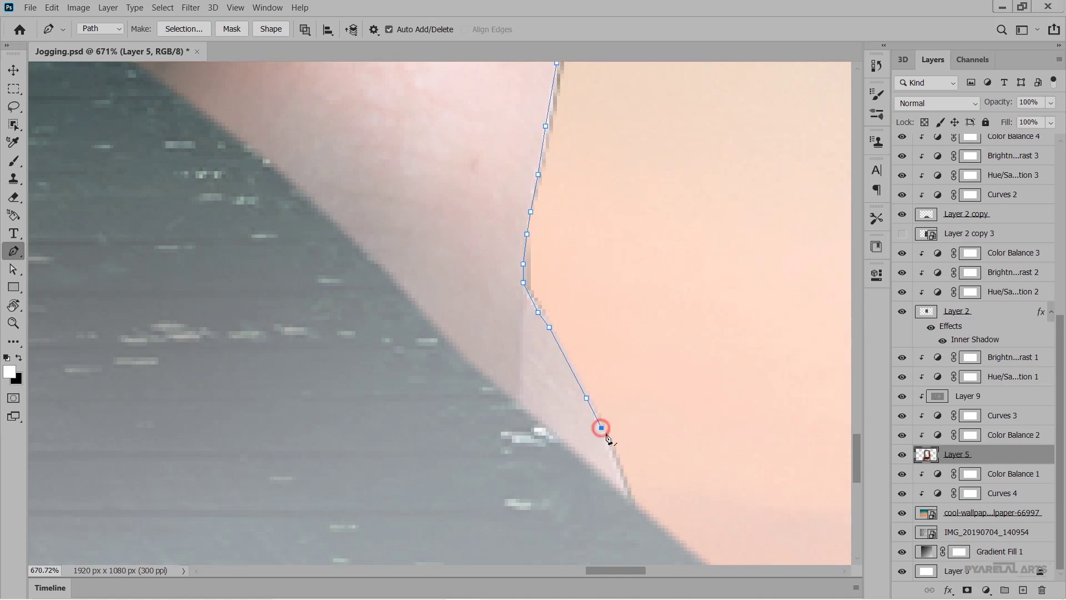
pyautogui.click(613, 461)
pyautogui.click(620, 476)
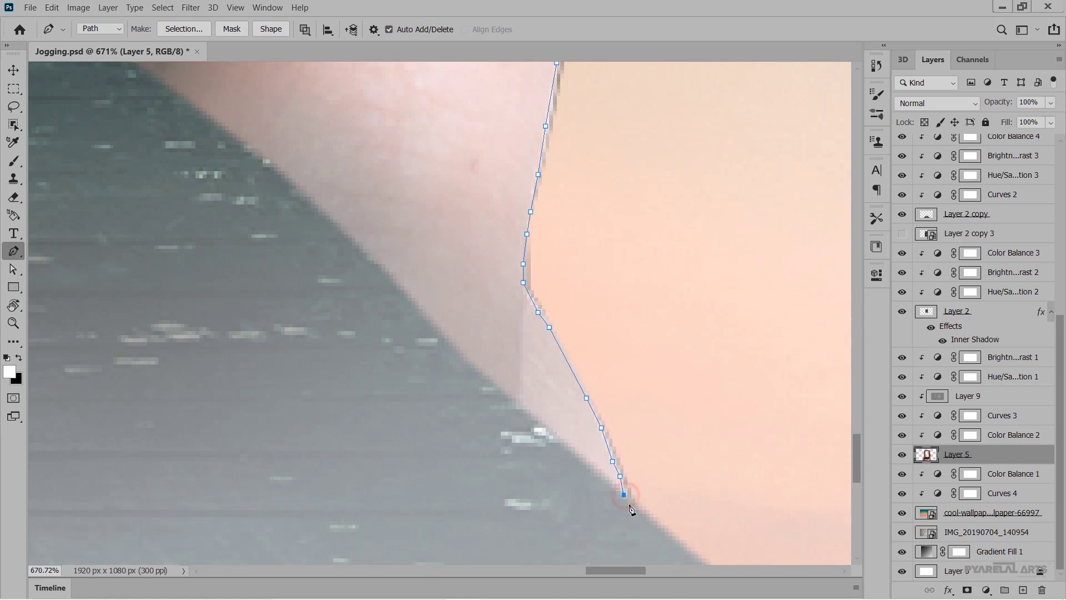
pyautogui.scroll(-1, 630, 502)
pyautogui.scroll(-1, 639, 507)
# - Loop the path out through the sky, around the right side and across the top
pyautogui.click(646, 504)
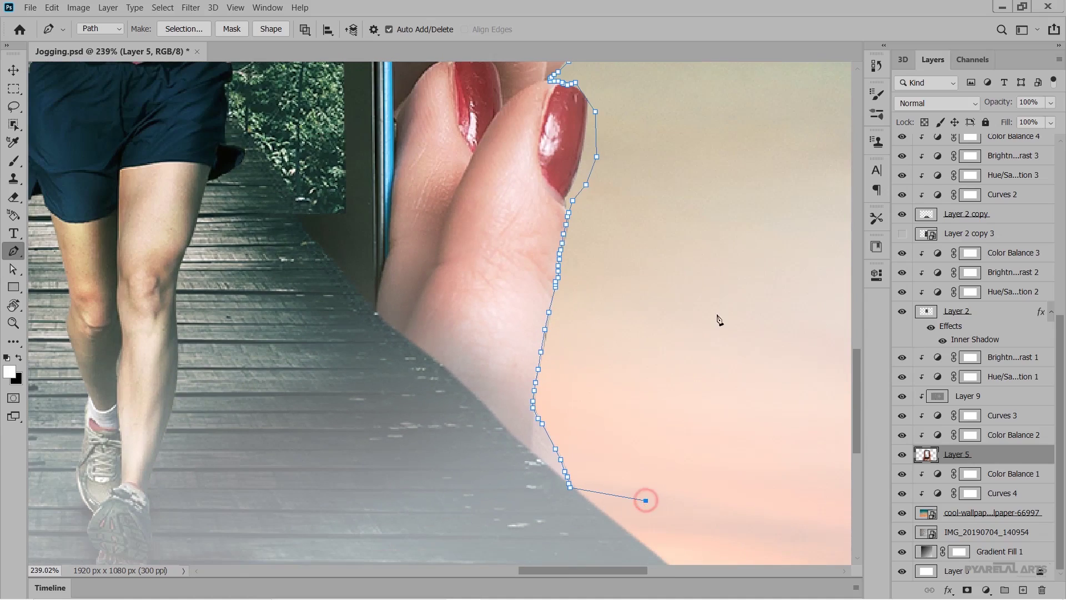
pyautogui.click(726, 251)
pyautogui.scroll(-2, 726, 252)
pyautogui.scroll(-1, 728, 256)
pyautogui.click(681, 167)
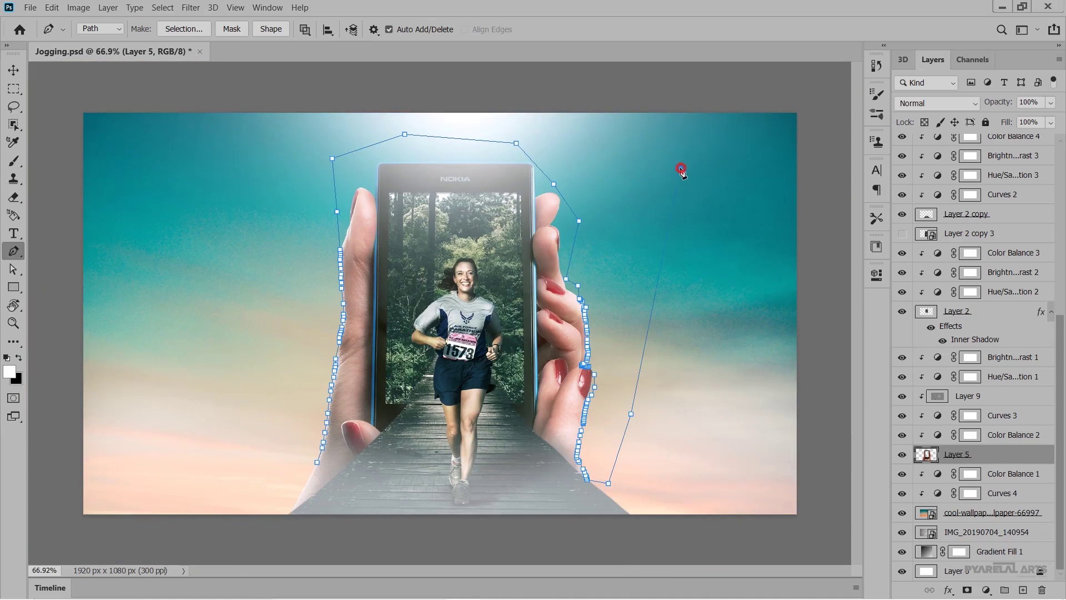
pyautogui.click(420, 76)
pyautogui.click(218, 120)
# - Bring the path down the left side to below the image's bottom edge
pyautogui.click(243, 319)
pyautogui.click(263, 389)
pyautogui.click(286, 471)
pyautogui.scroll(2, 308, 496)
pyautogui.scroll(1, 276, 407)
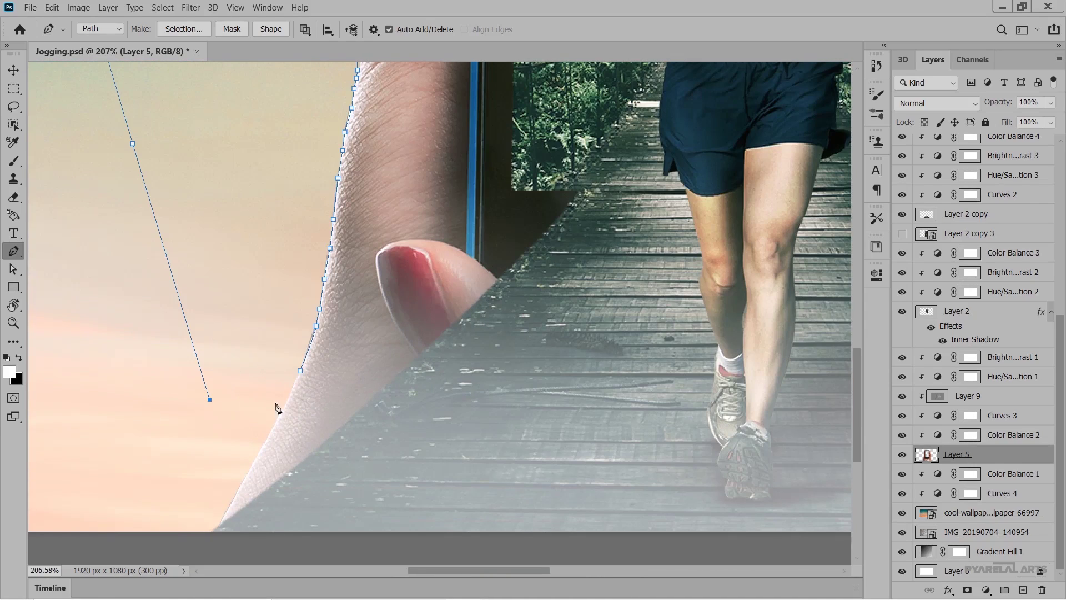
pyautogui.scroll(1, 245, 428)
pyautogui.scroll(-3, 245, 428)
pyautogui.click(161, 419)
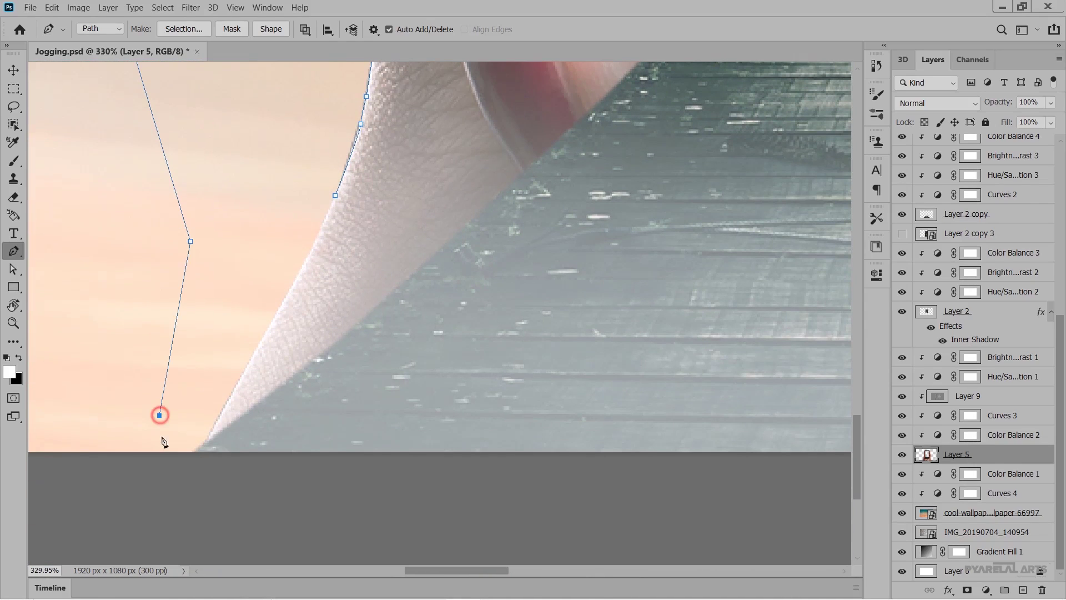
pyautogui.click(170, 483)
# - Trace the path up the lower-left hand's edge
pyautogui.scroll(2, 214, 460)
pyautogui.click(201, 425)
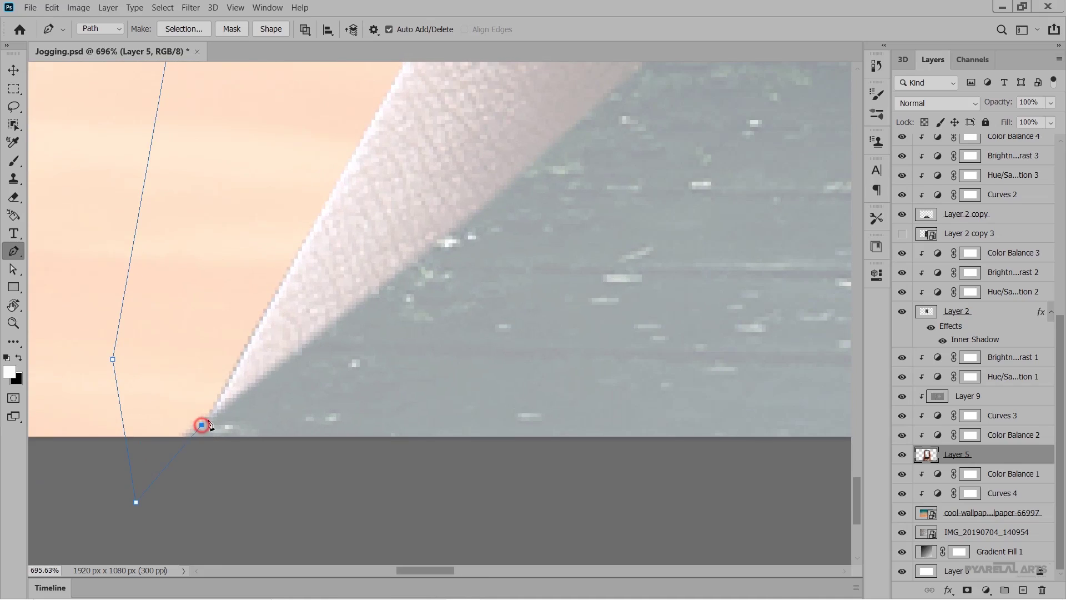
pyautogui.click(213, 406)
pyautogui.click(228, 390)
pyautogui.click(244, 352)
pyautogui.click(271, 305)
pyautogui.click(295, 262)
# - Add the remaining anchor points higher up the left hand's edge
pyautogui.scroll(2, 298, 265)
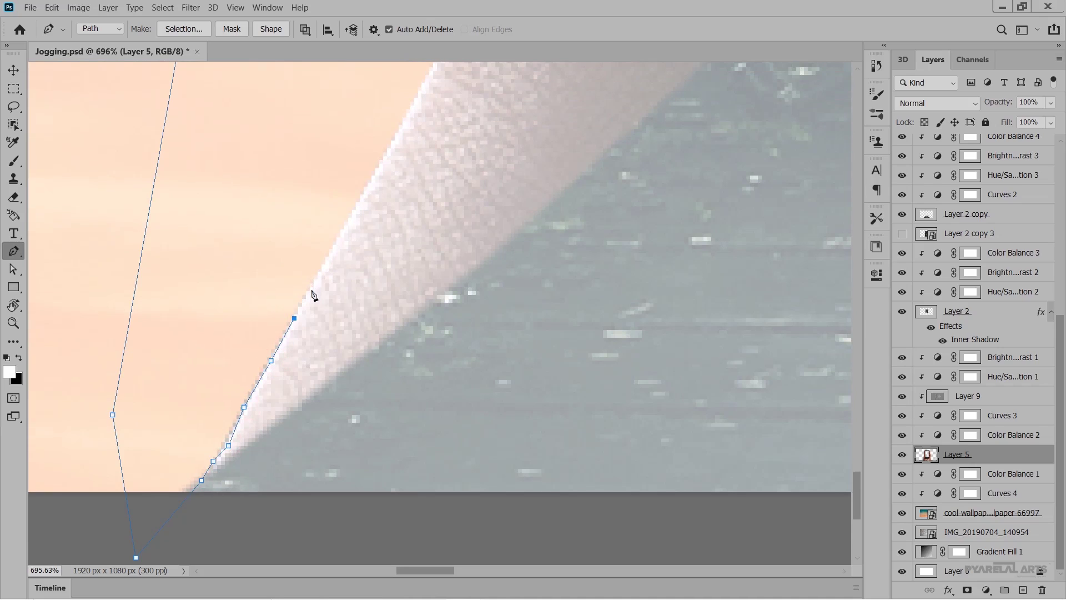
pyautogui.click(310, 291)
pyautogui.scroll(-2, 334, 222)
pyautogui.scroll(-1, 333, 222)
pyautogui.scroll(-1, 336, 221)
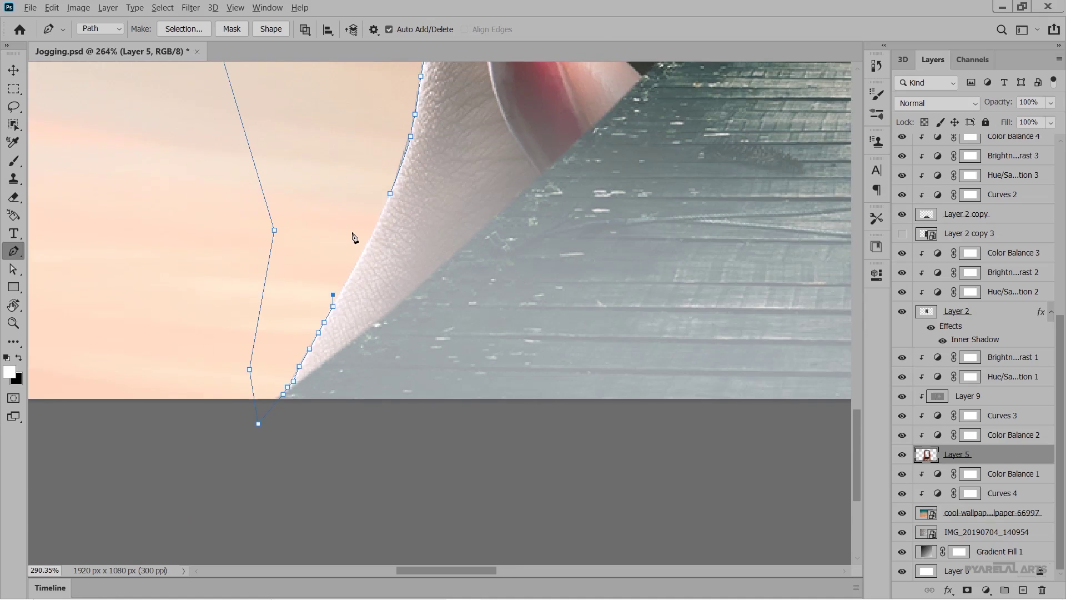
pyautogui.scroll(2, 352, 233)
pyautogui.click(420, 165)
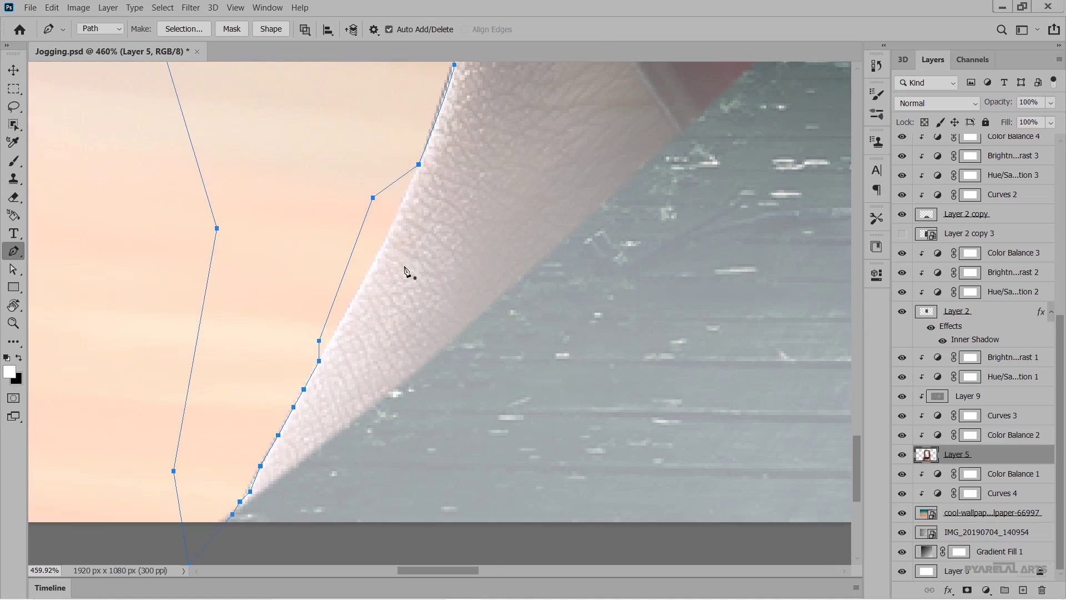
pyautogui.scroll(-2, 410, 270)
pyautogui.scroll(-3, 405, 281)
# - Convert the hands-and-phone path into a 0-pixel-feather selection, then deselect
pyautogui.rightClick(281, 227)
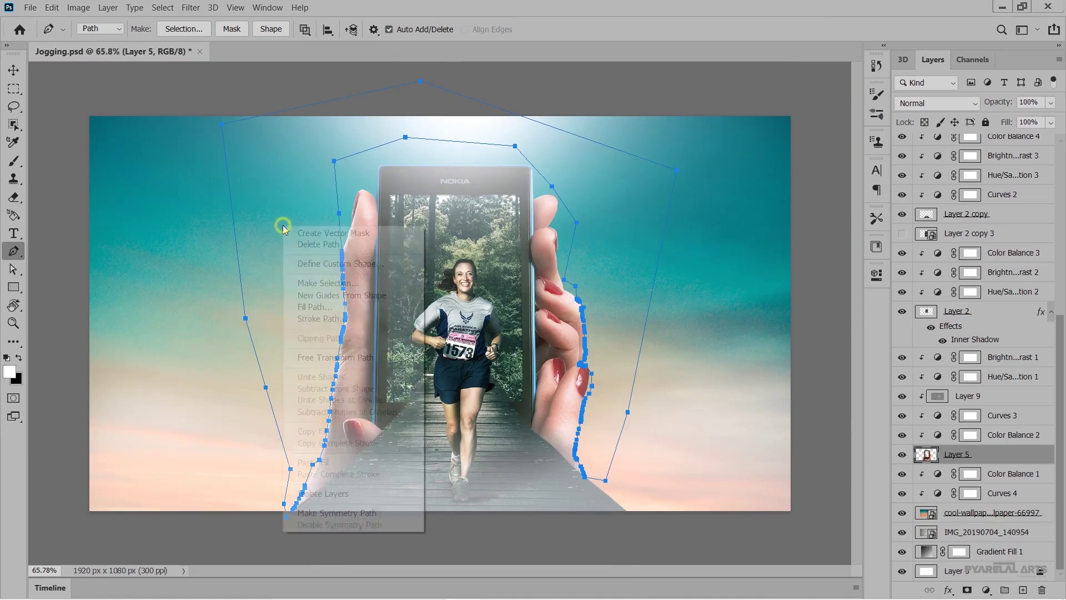
pyautogui.click(310, 279)
pyautogui.click(604, 156)
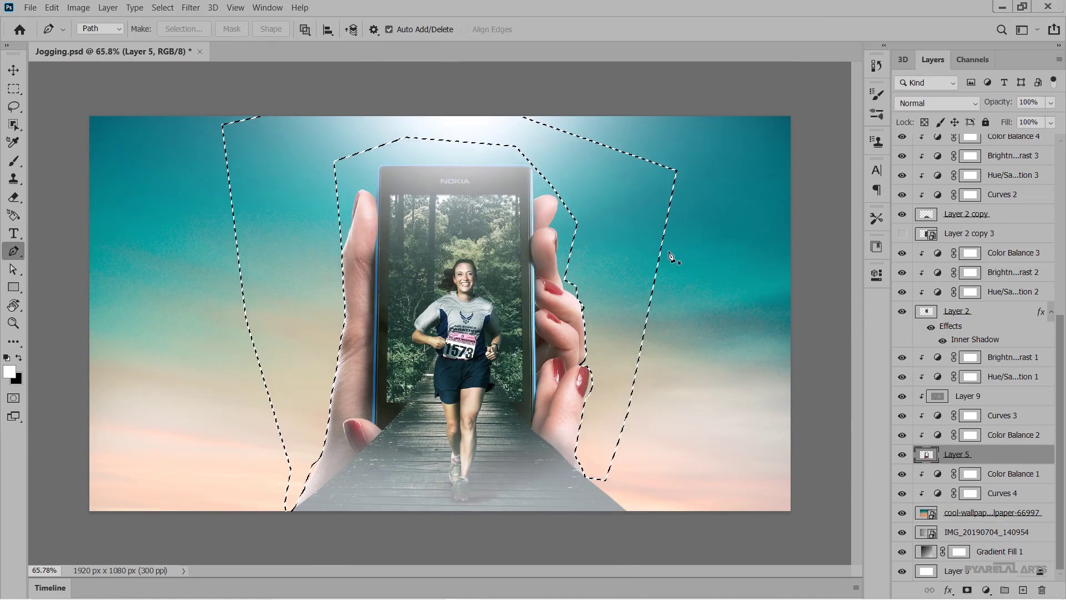
pyautogui.hotkey('ctrl', 'd')
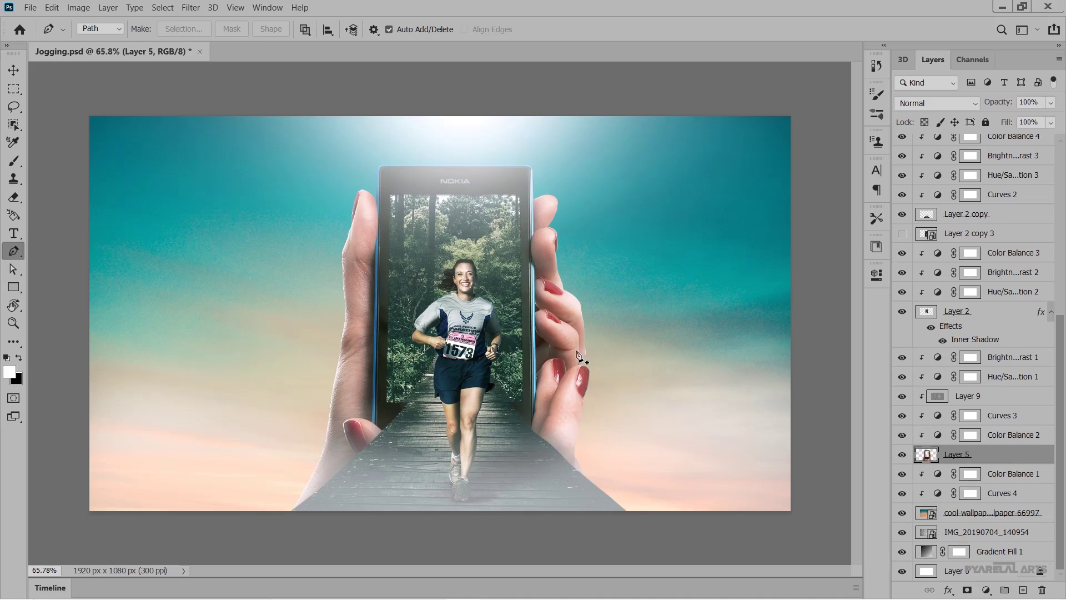
# - Zoom in closely on the left hand's edge
pyautogui.scroll(-3, 591, 377)
pyautogui.scroll(1, 528, 377)
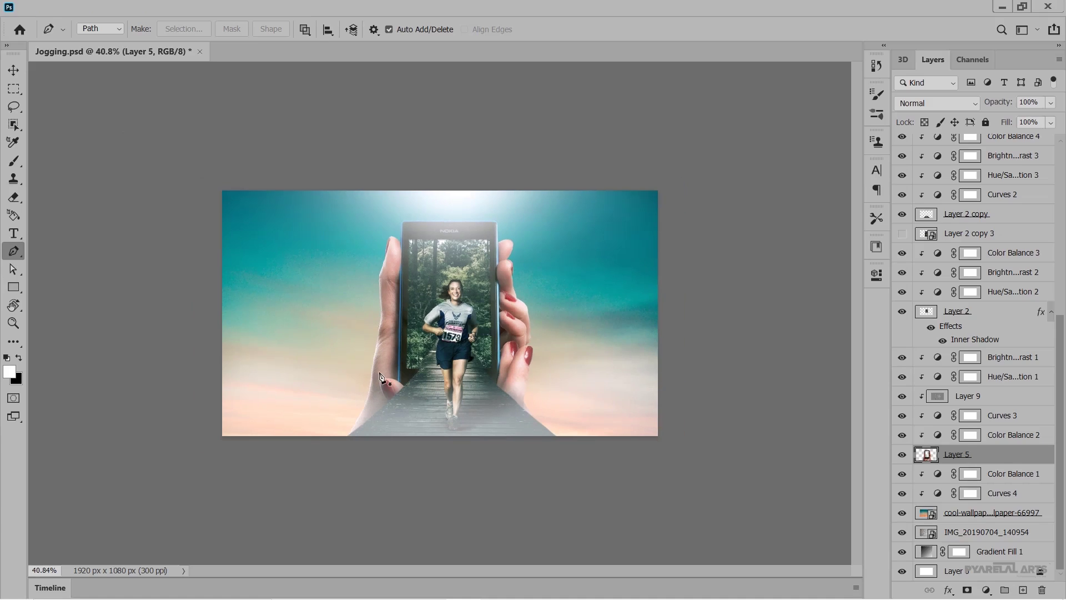
pyautogui.scroll(1, 445, 376)
pyautogui.scroll(1, 382, 376)
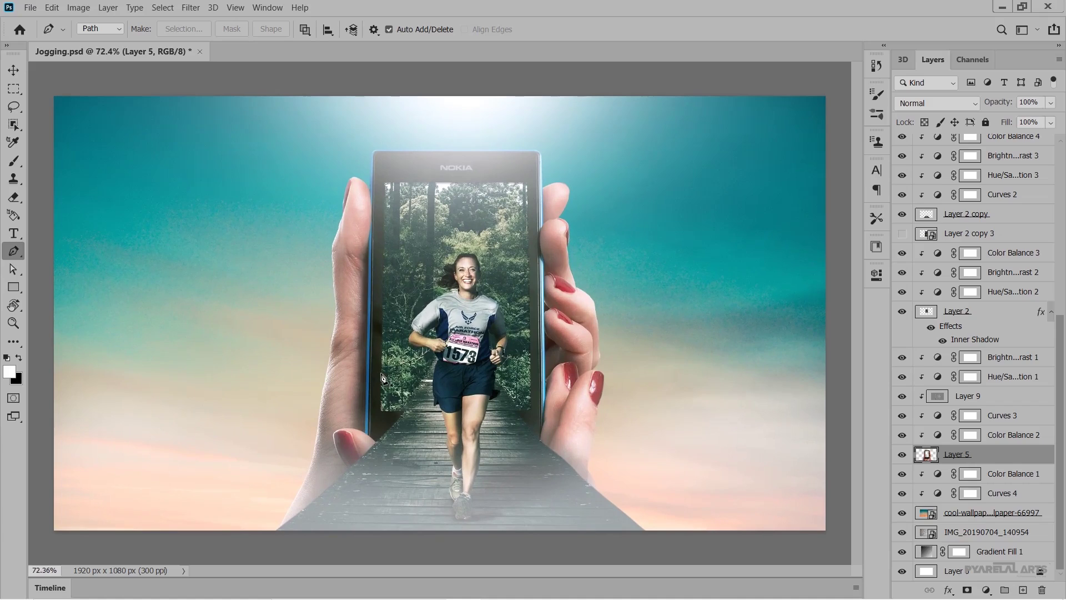
pyautogui.scroll(1, 336, 362)
pyautogui.scroll(2, 328, 357)
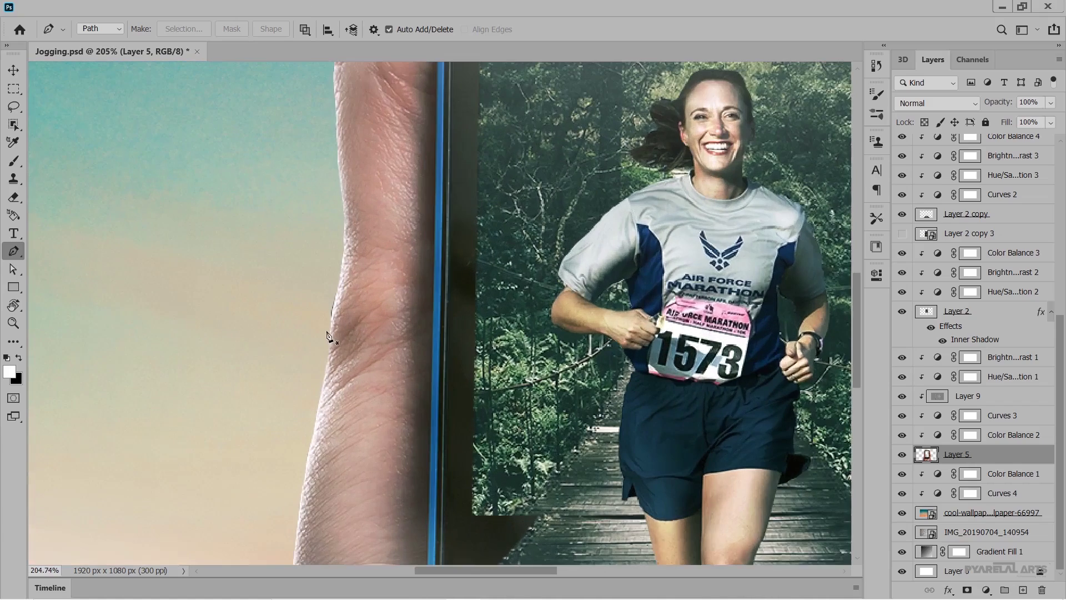
pyautogui.scroll(2, 328, 333)
pyautogui.scroll(2, 329, 323)
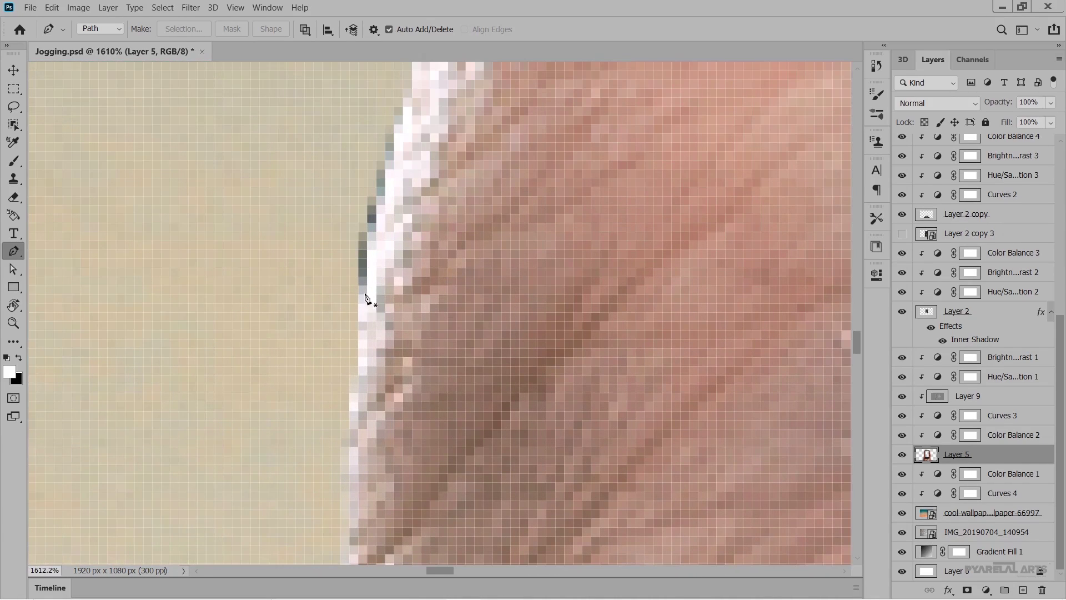
# - Draw a closed Pen path around the dark fringe on the left hand's outer edge
pyautogui.click(349, 330)
pyautogui.click(367, 294)
pyautogui.click(377, 258)
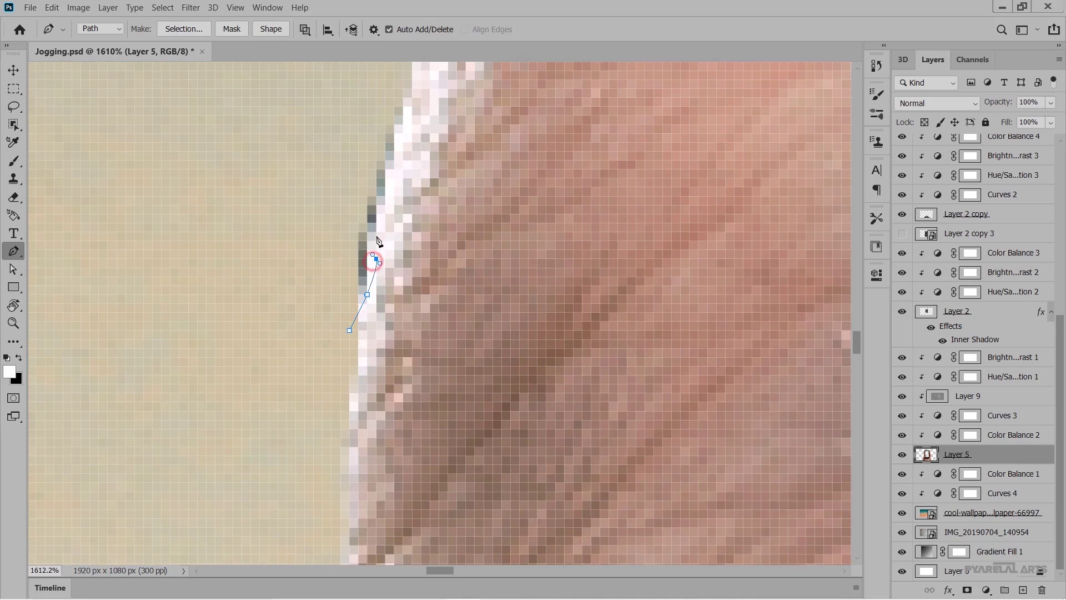
pyautogui.click(376, 222)
pyautogui.click(386, 205)
pyautogui.click(393, 160)
pyautogui.click(403, 142)
pyautogui.click(404, 106)
pyautogui.click(412, 80)
pyautogui.click(340, 71)
pyautogui.click(222, 161)
pyautogui.click(276, 330)
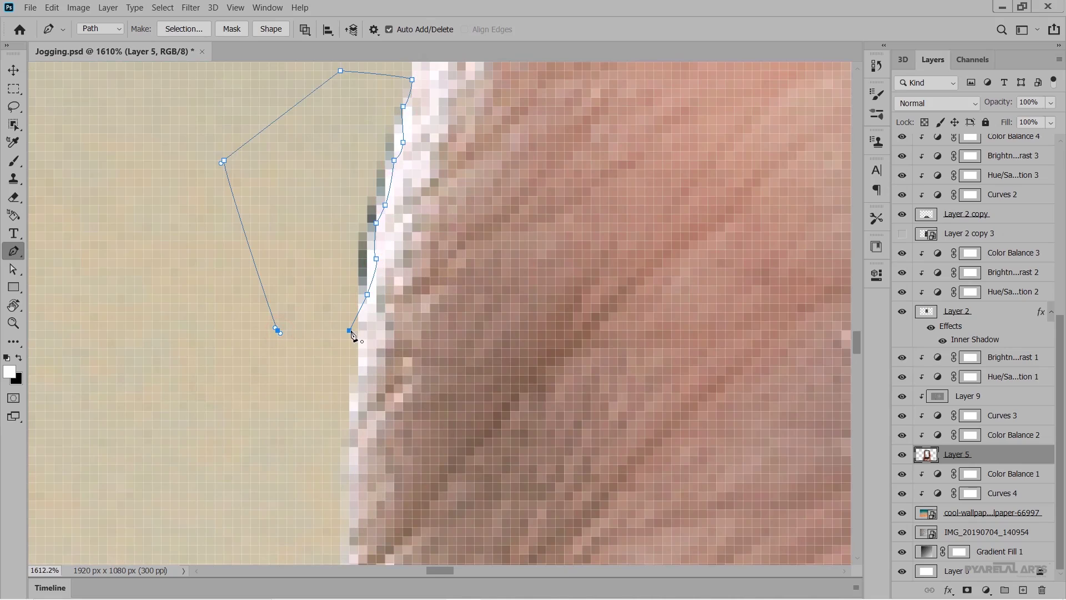
pyautogui.click(350, 330)
# - Turn the fringe path into a selection, delete those pixels, and deselect
pyautogui.rightClick(295, 219)
pyautogui.click(334, 276)
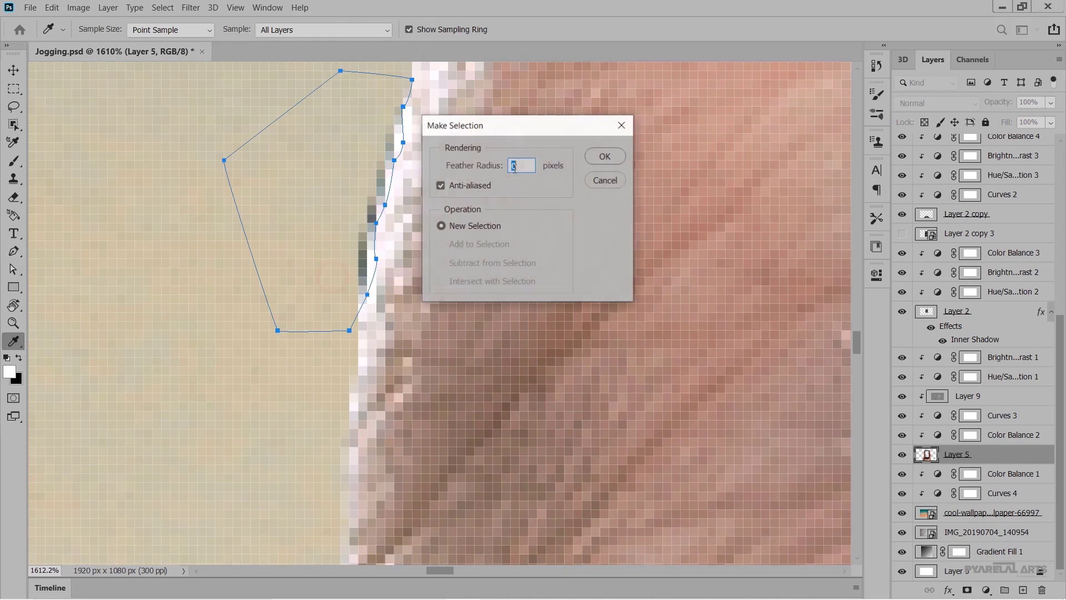
pyautogui.click(607, 124)
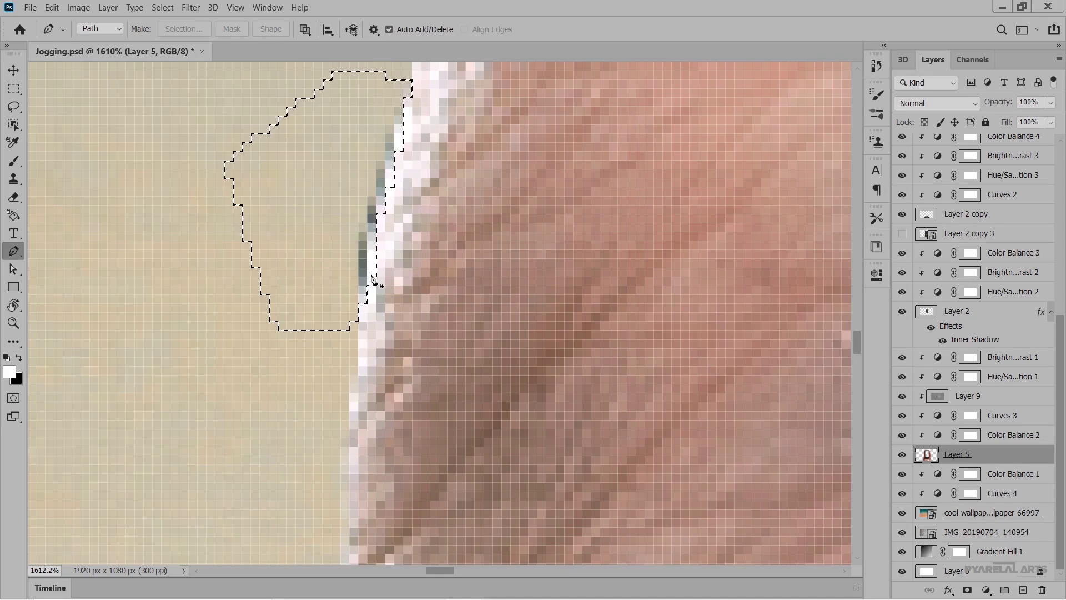
pyautogui.press('Delete')
pyautogui.hotkey('ctrl', 'd')
pyautogui.scroll(-4, 317, 349)
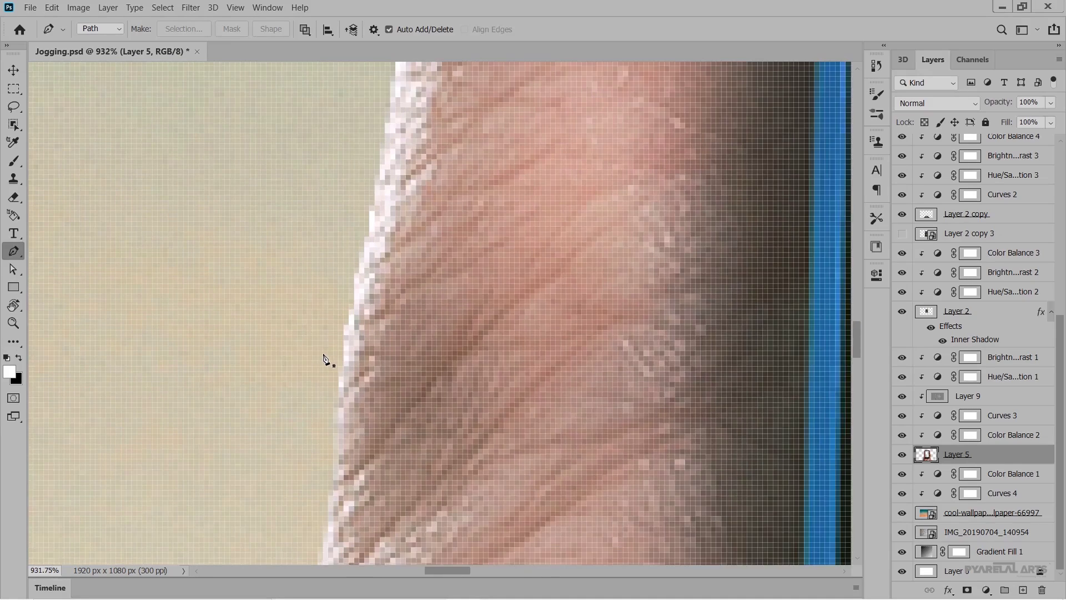
pyautogui.scroll(-4, 317, 349)
pyautogui.scroll(-4, 319, 352)
pyautogui.scroll(-3, 322, 355)
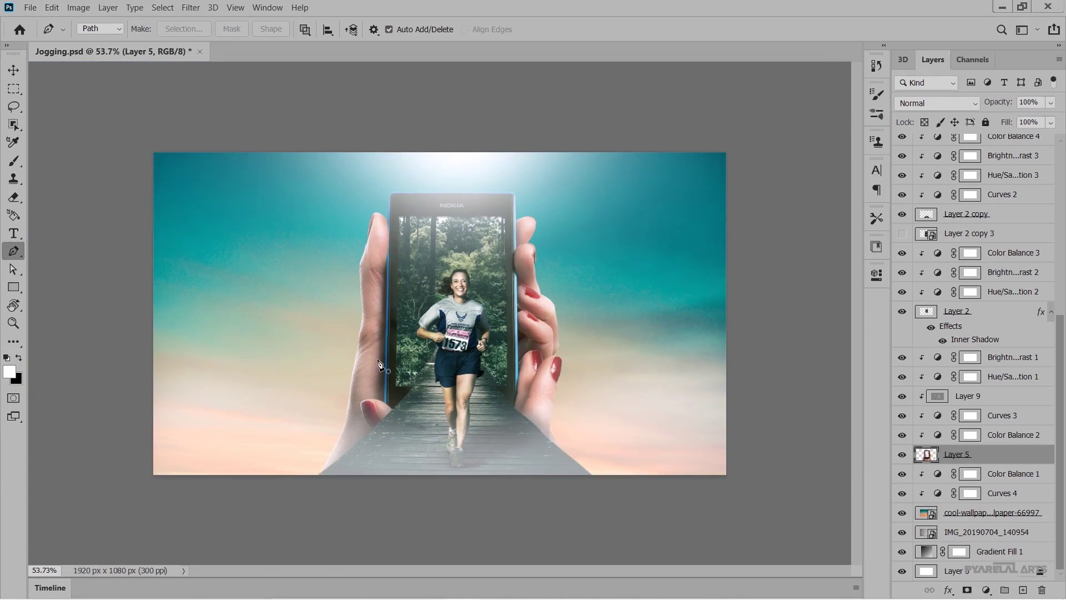
pyautogui.scroll(2, 378, 364)
pyautogui.scroll(1, 378, 364)
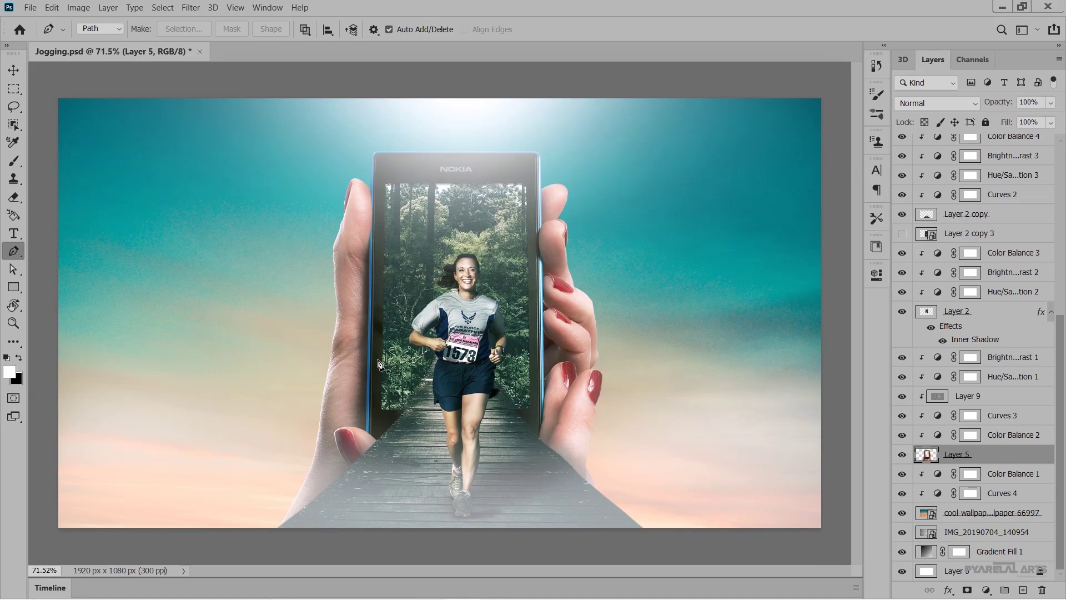
pyautogui.scroll(-2, 379, 364)
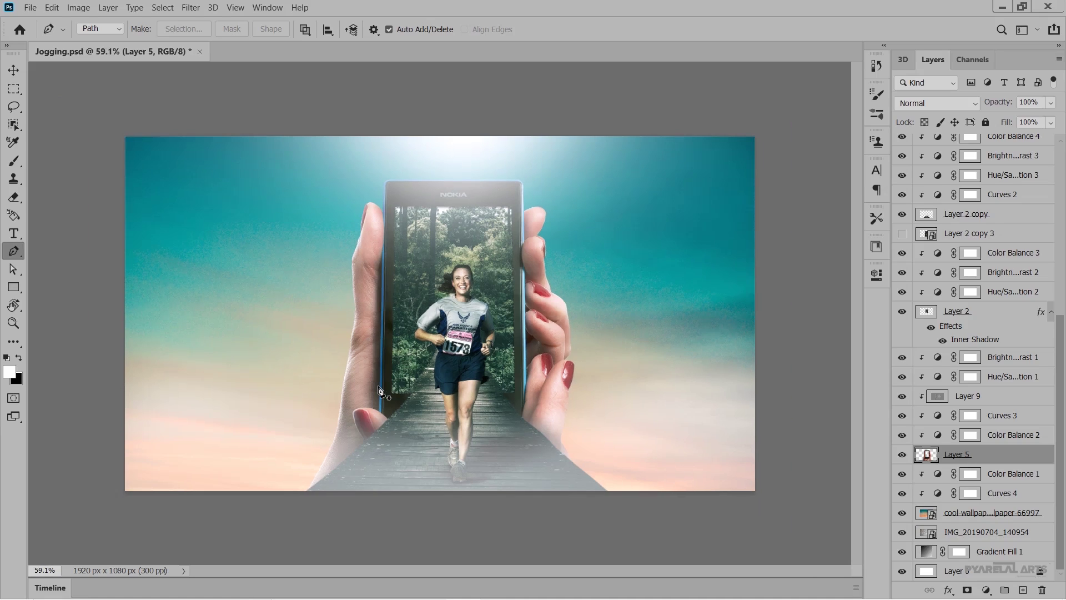
pyautogui.scroll(1, 380, 391)
pyautogui.scroll(1, 380, 391)
pyautogui.scroll(-1, 380, 390)
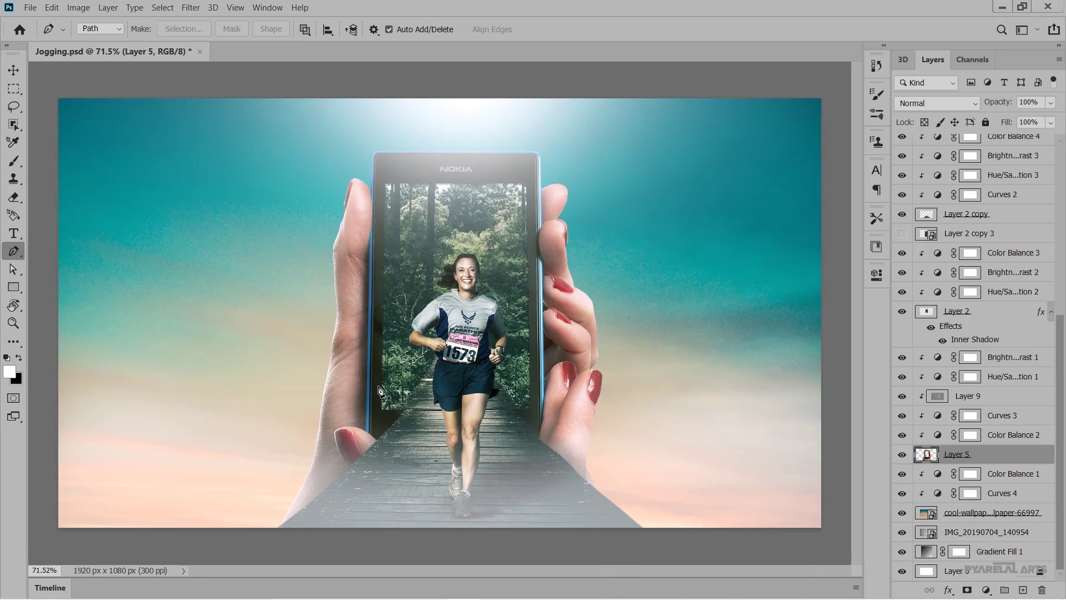
pyautogui.scroll(-1, 380, 391)
pyautogui.scroll(-1, 380, 390)
pyautogui.scroll(-2, 380, 391)
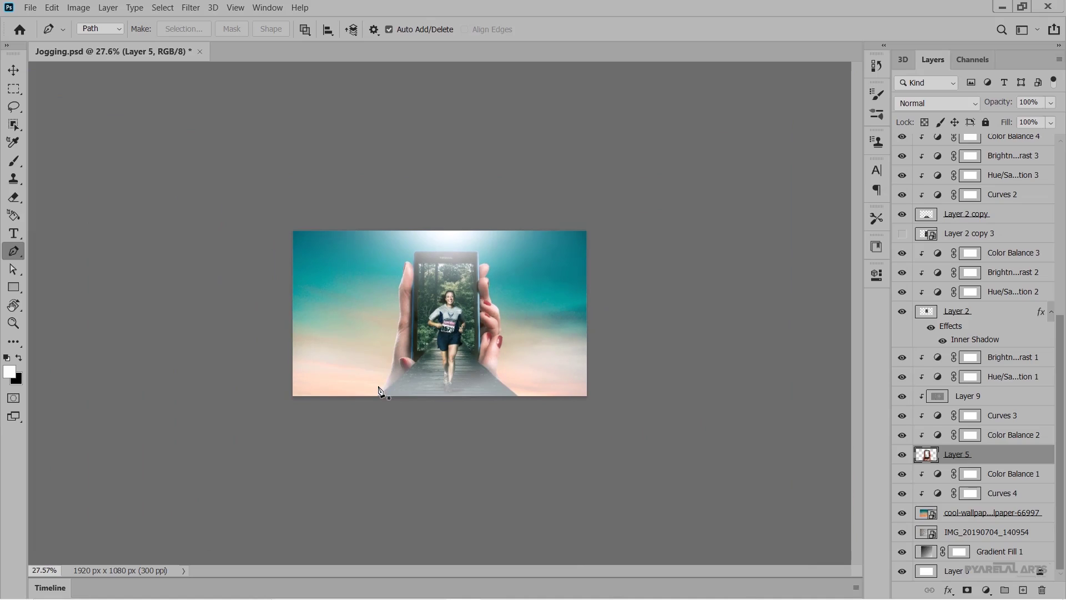
pyautogui.scroll(1, 380, 390)
pyautogui.scroll(1, 380, 391)
pyautogui.scroll(1, 379, 390)
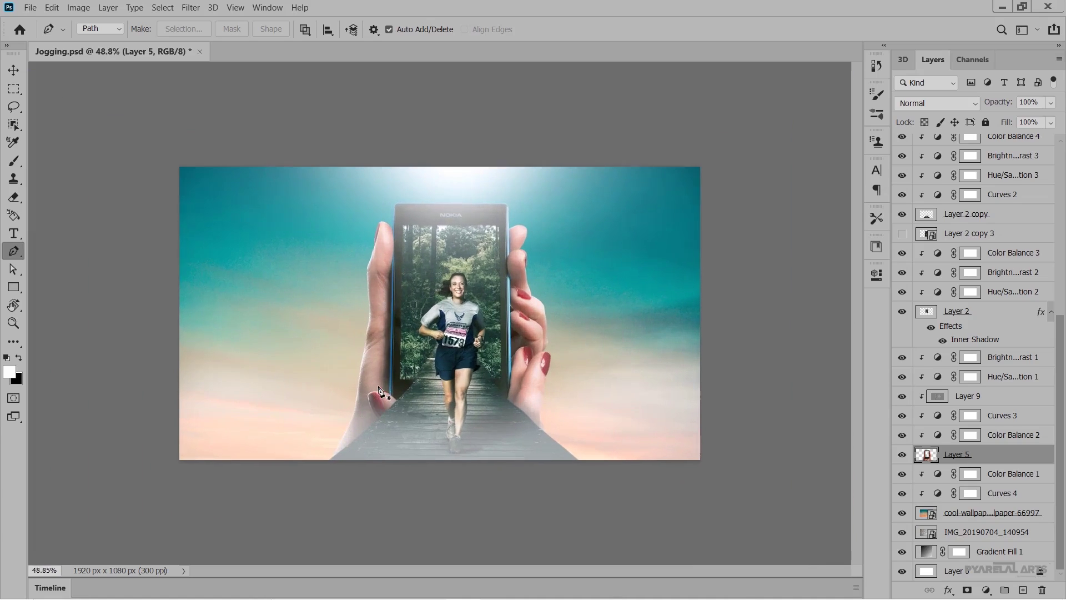
pyautogui.scroll(1, 380, 390)
pyautogui.scroll(1, 380, 390)
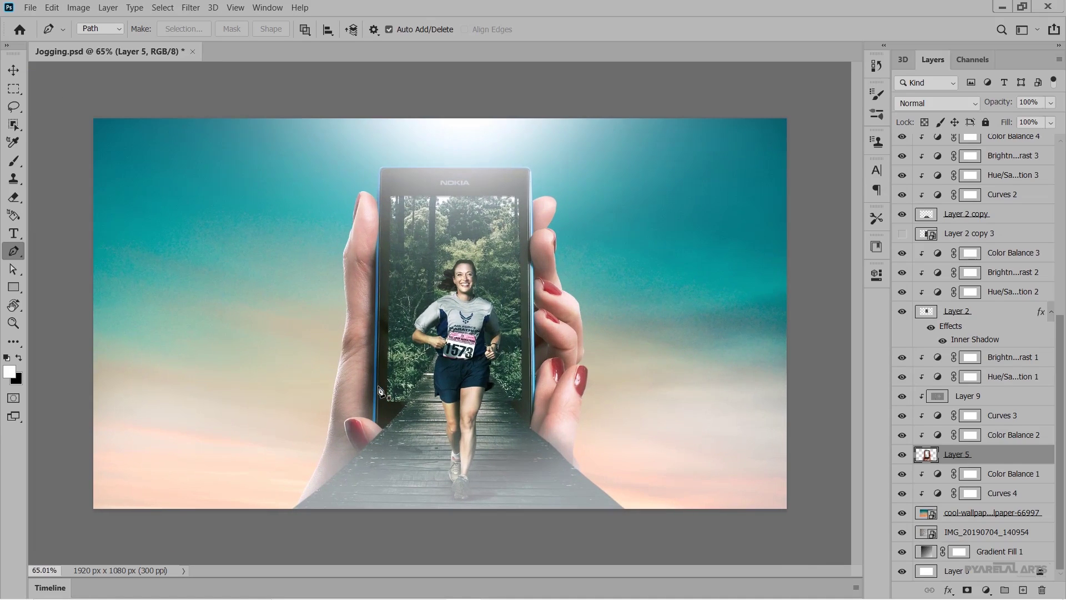
pyautogui.scroll(3, 954, 383)
pyautogui.scroll(3, 954, 376)
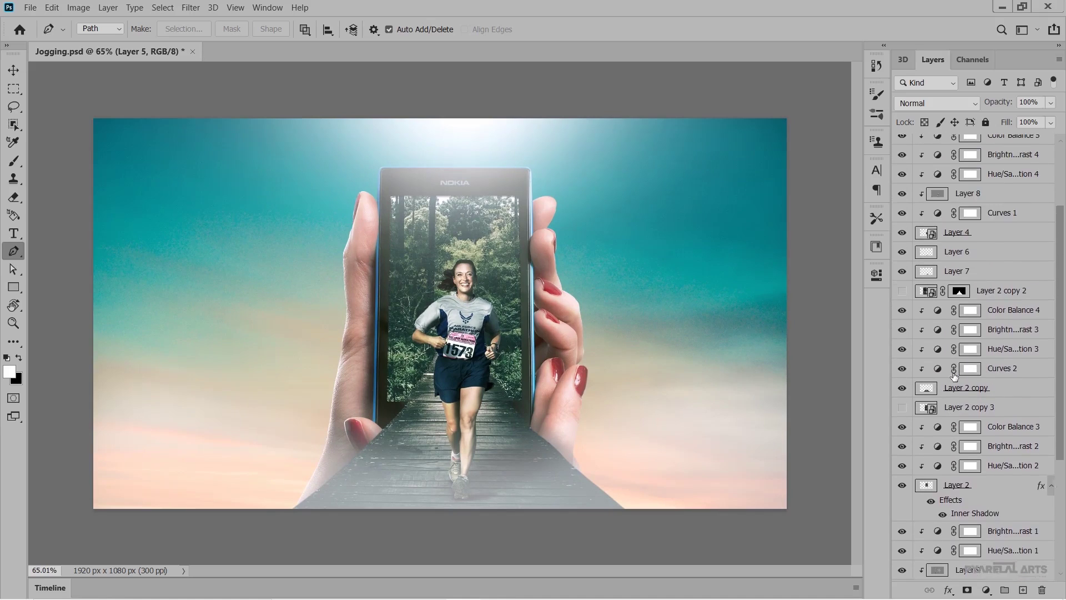
pyautogui.scroll(3, 955, 376)
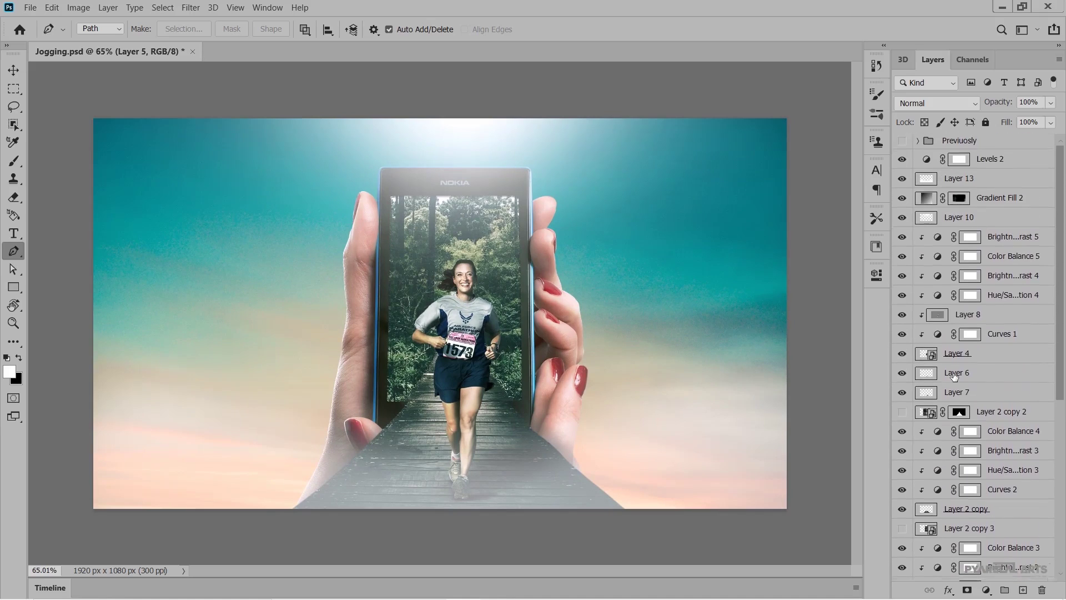
pyautogui.click(902, 180)
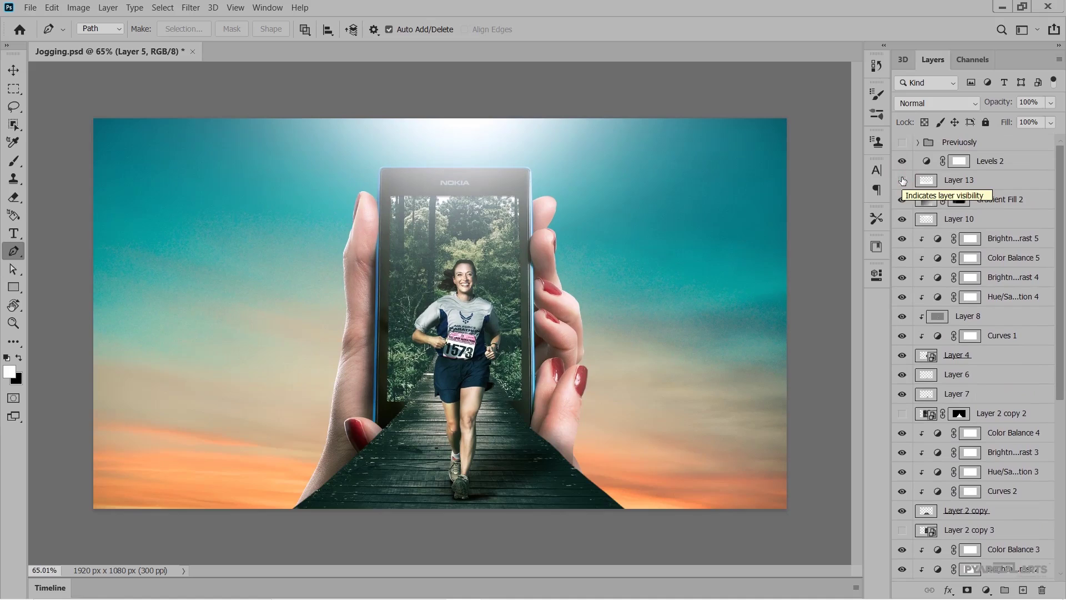
pyautogui.click(903, 180)
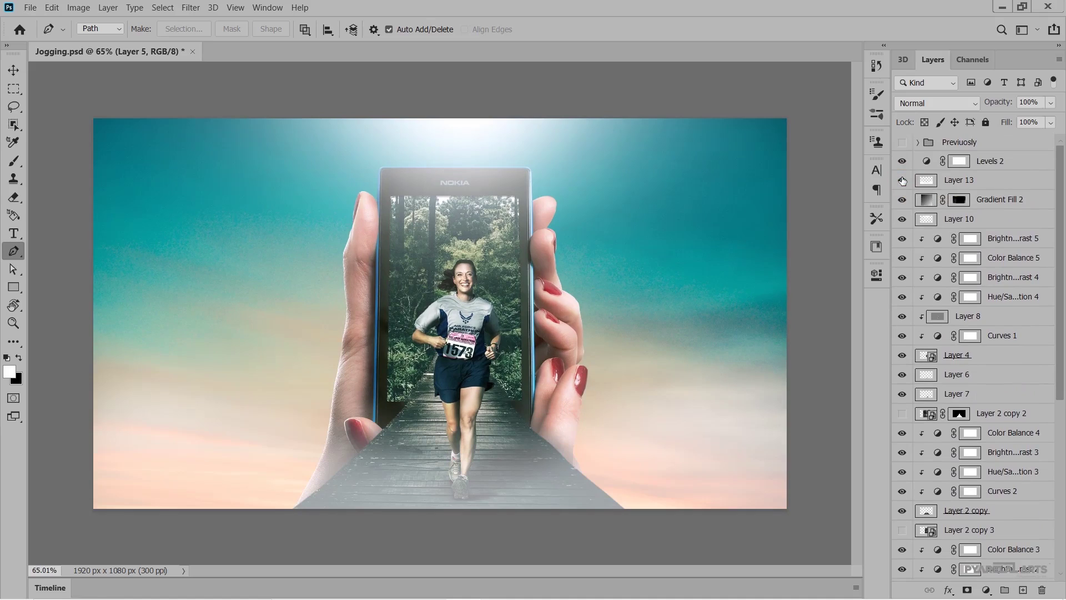
pyautogui.click(902, 181)
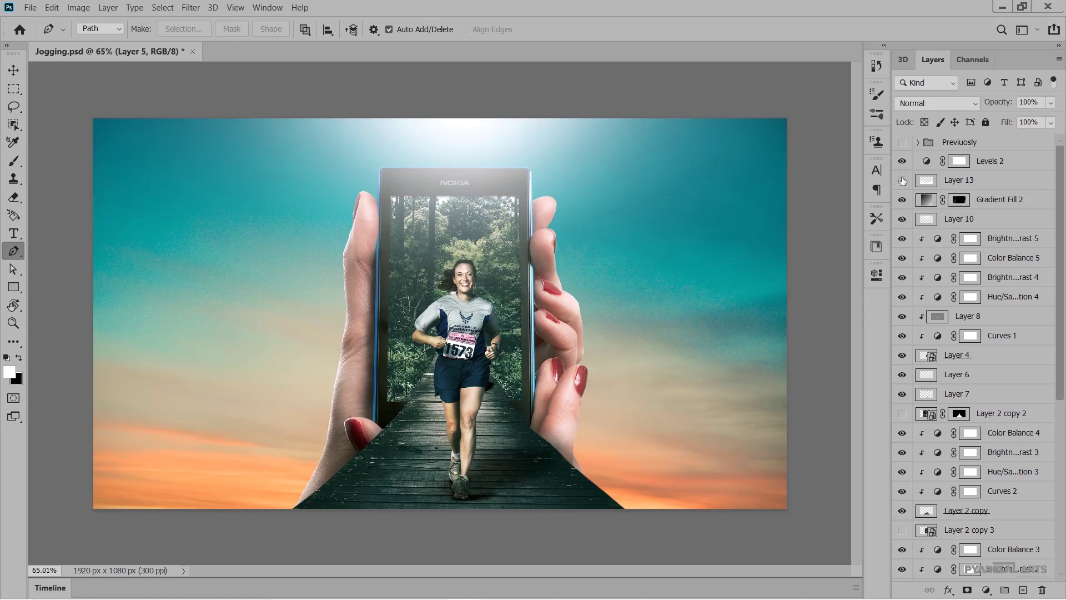
pyautogui.click(902, 181)
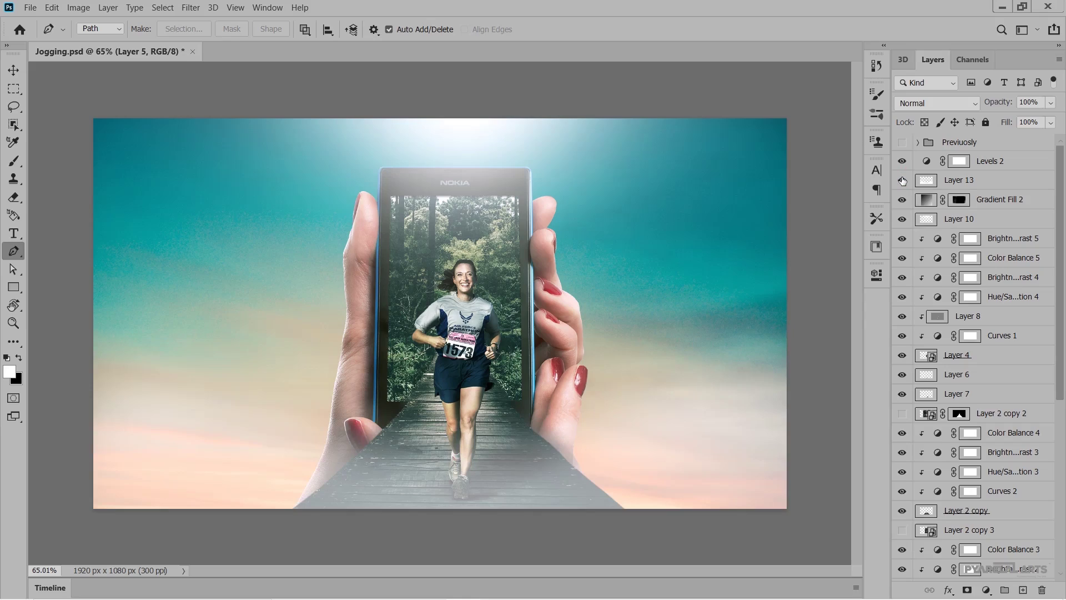
# - Drop Layer 13's opacity from 58% to 28% and preview the Multiply blend mode
pyautogui.click(963, 181)
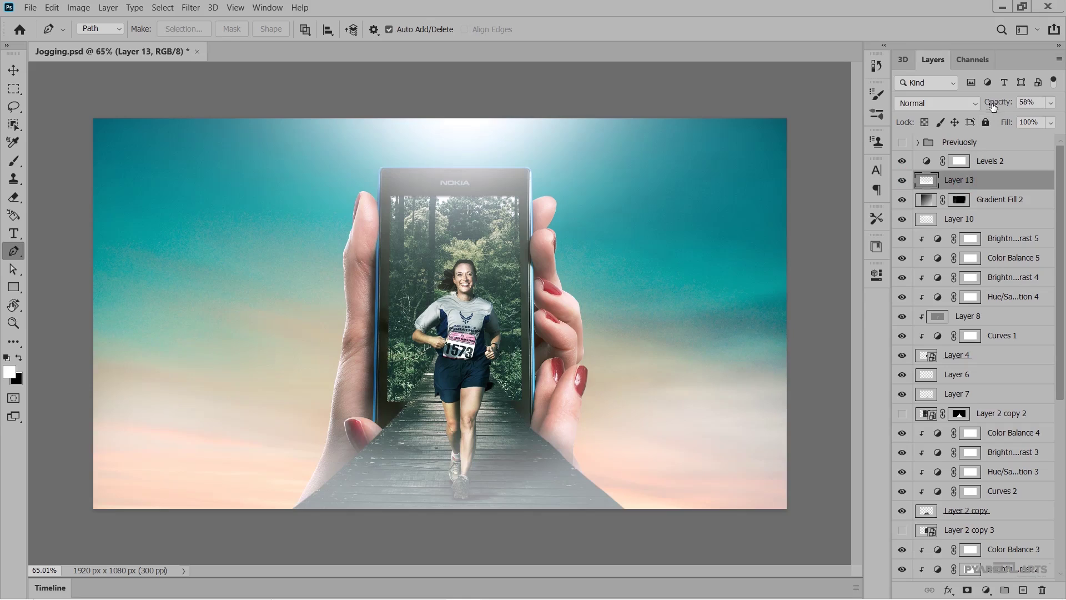
pyautogui.moveTo(992, 104); pyautogui.dragTo(984, 104)
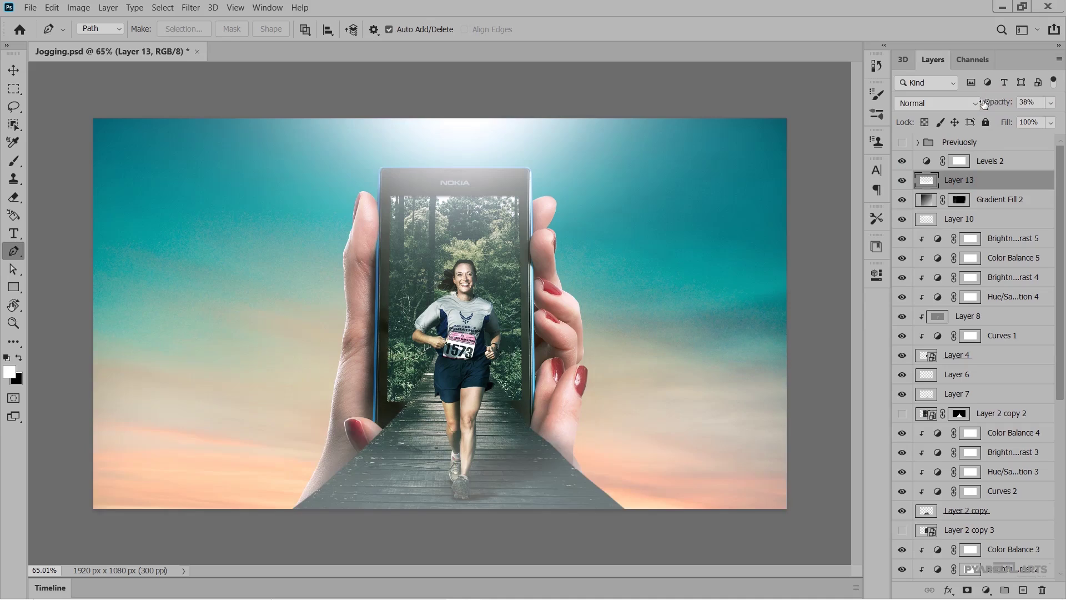
pyautogui.moveTo(985, 103); pyautogui.dragTo(991, 105)
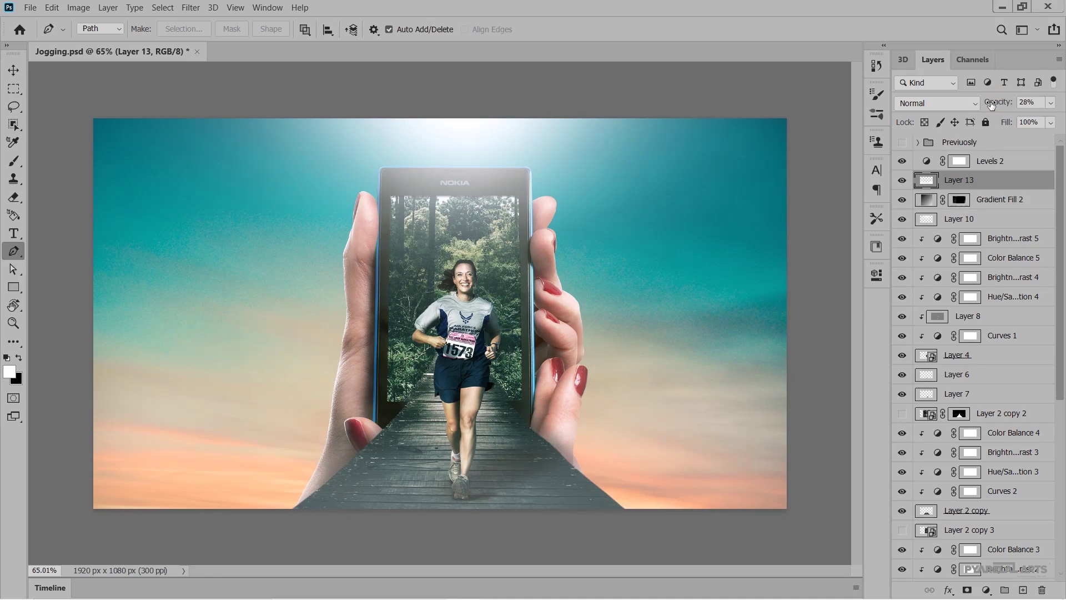
pyautogui.click(939, 103)
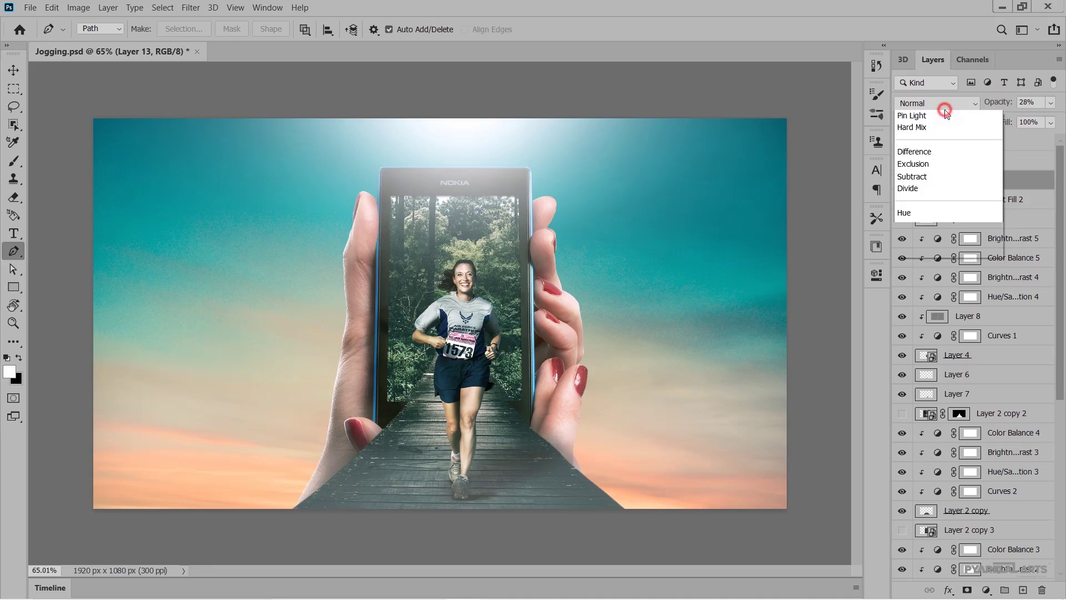
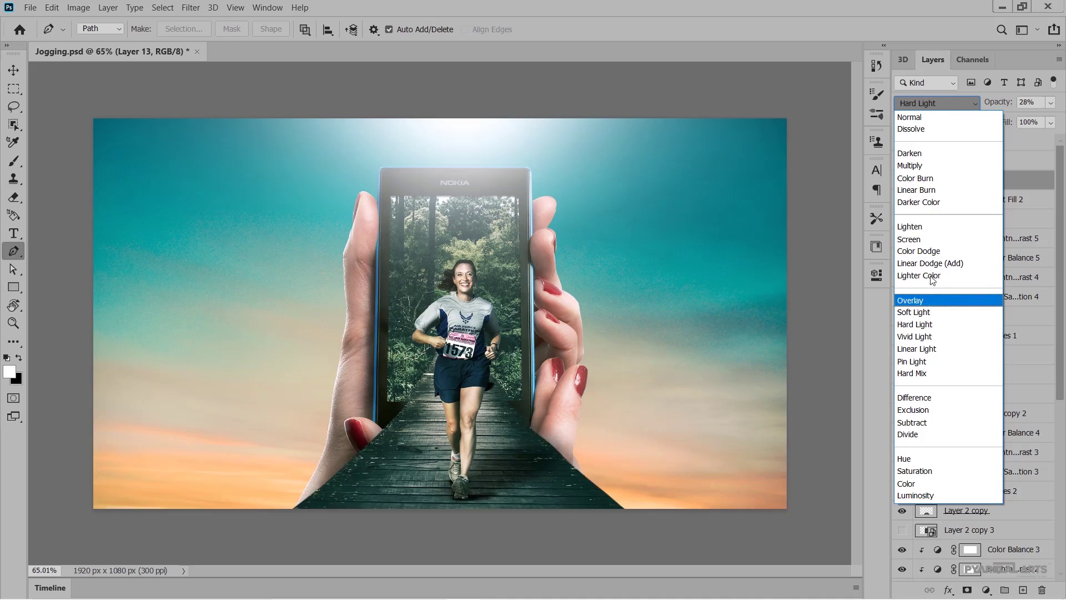
# - Blend Layer 13 as Color Dodge at 22% opacity, then toggle Layer 7's shadow to compare
pyautogui.click(933, 253)
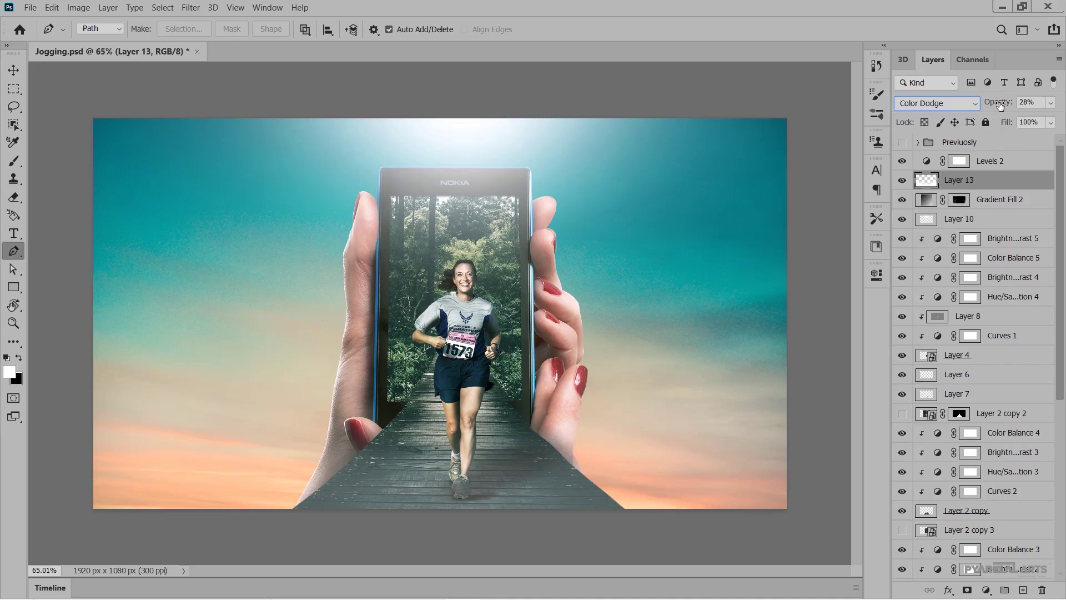
pyautogui.moveTo(999, 106); pyautogui.dragTo(996, 106)
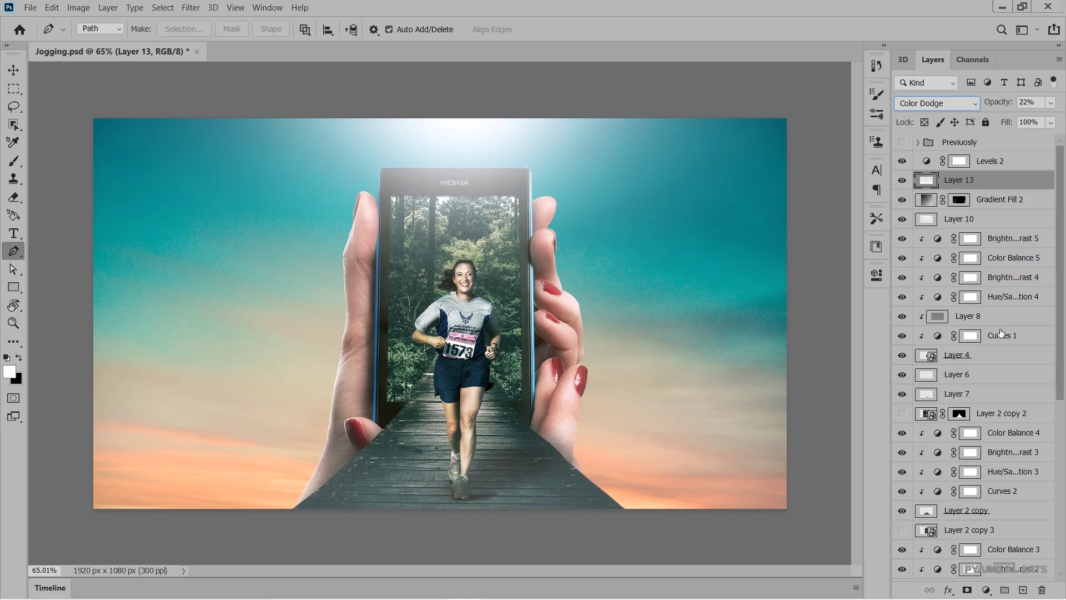
pyautogui.click(973, 391)
pyautogui.click(903, 395)
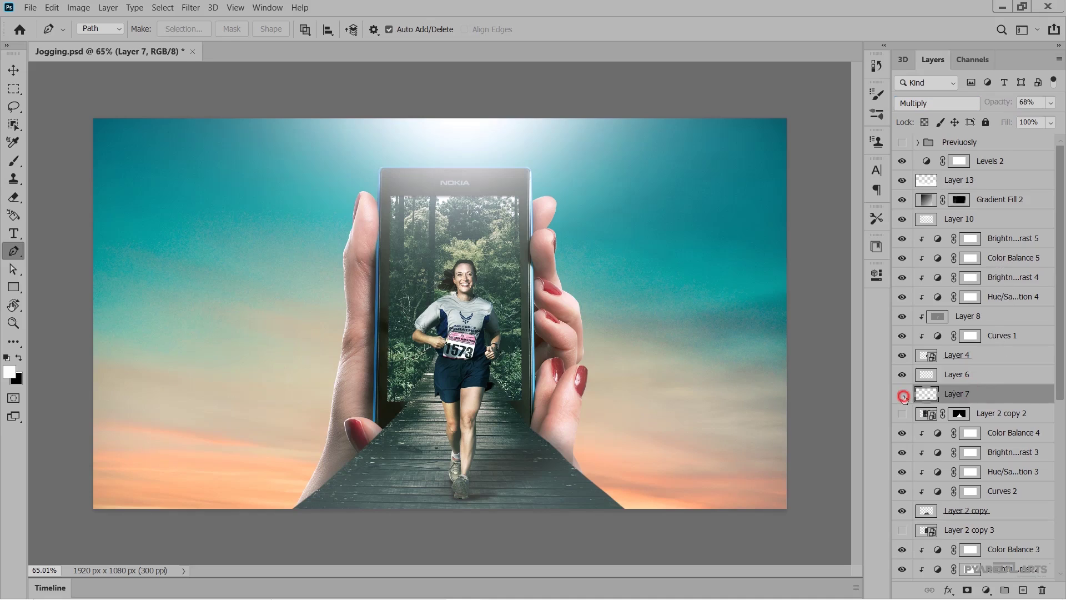
pyautogui.click(903, 395)
# - After a visibility check, set Layer 6 to Soft Light at 75% opacity
pyautogui.click(944, 375)
pyautogui.click(902, 375)
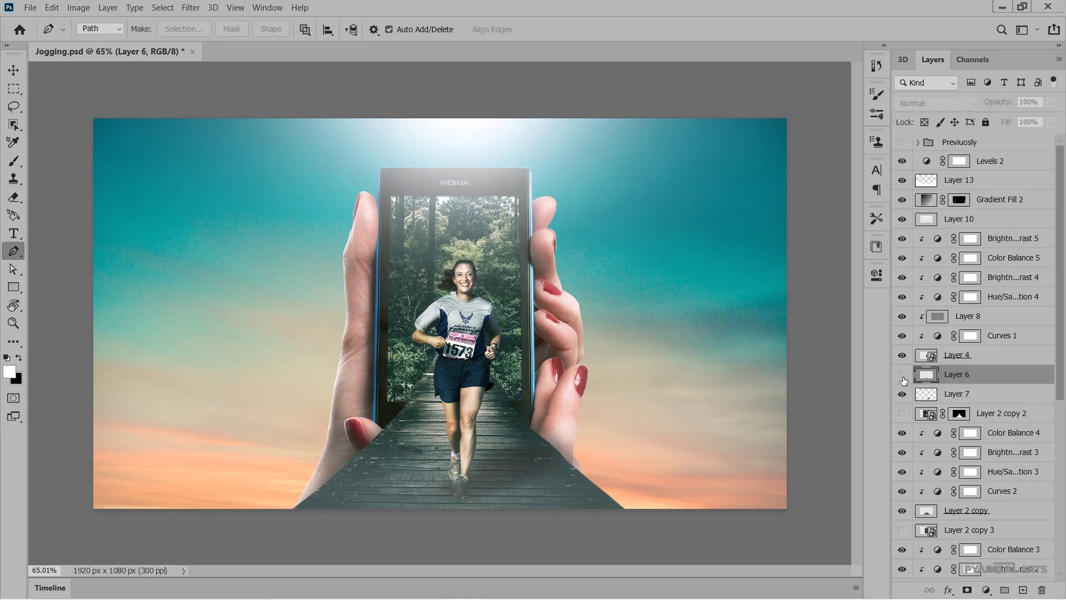
pyautogui.click(903, 375)
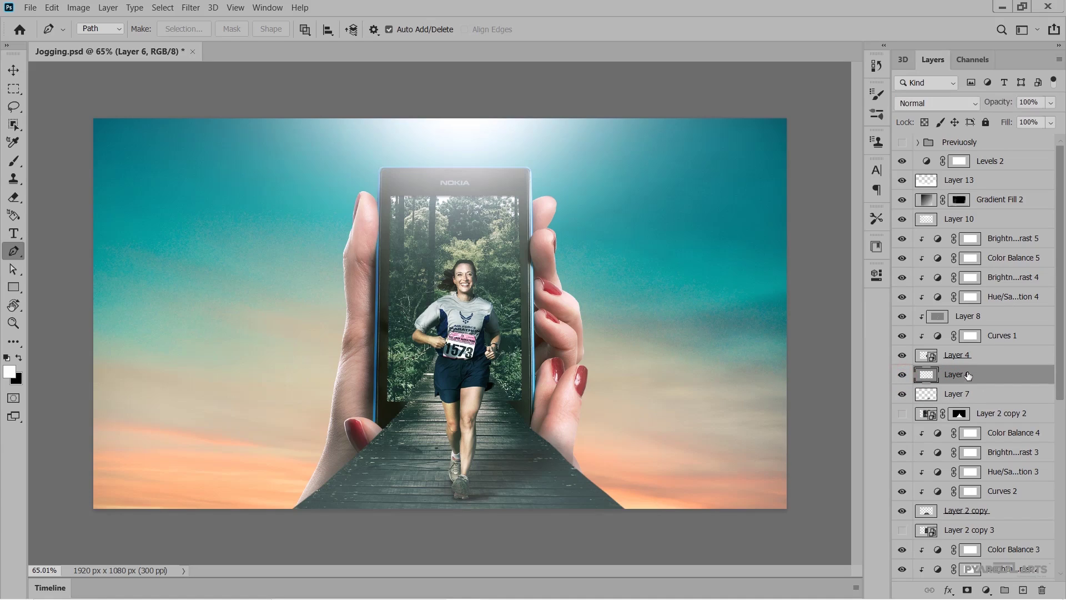
pyautogui.click(939, 103)
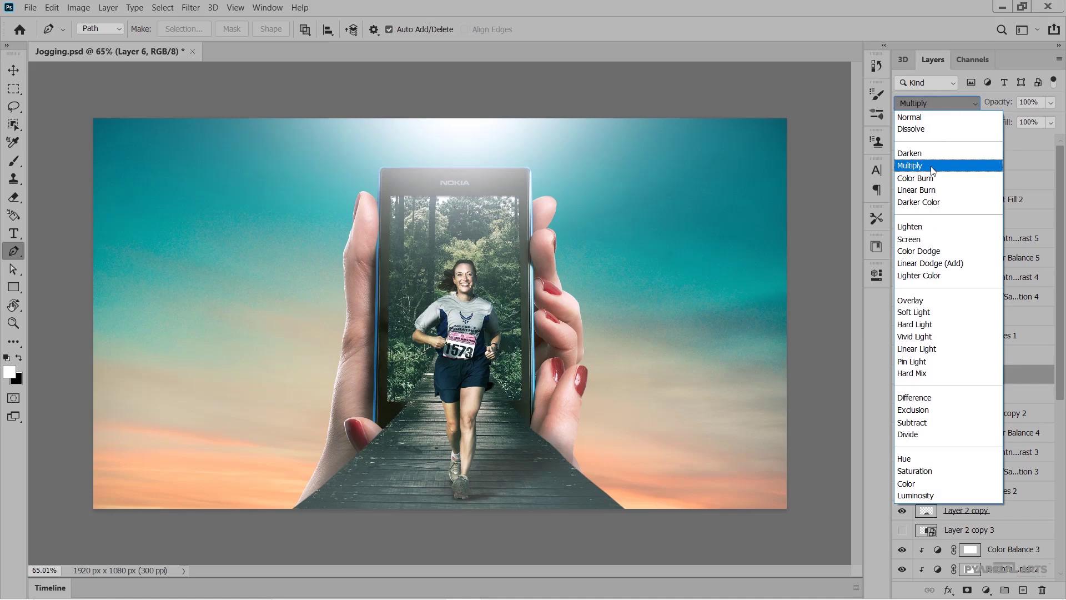
pyautogui.click(925, 312)
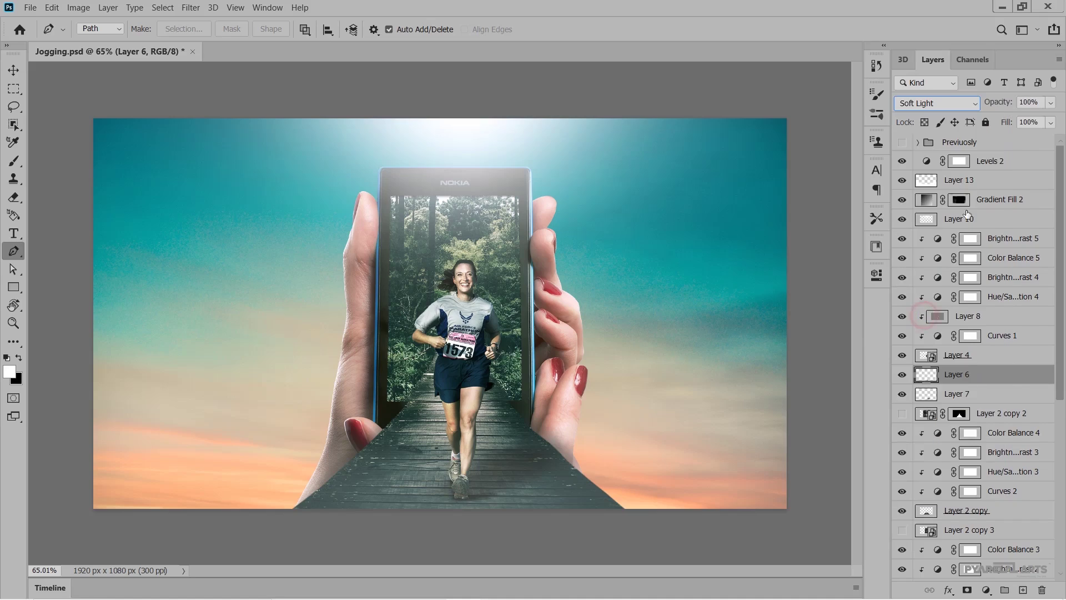
pyautogui.moveTo(998, 104); pyautogui.dragTo(985, 107)
pyautogui.click(13, 70)
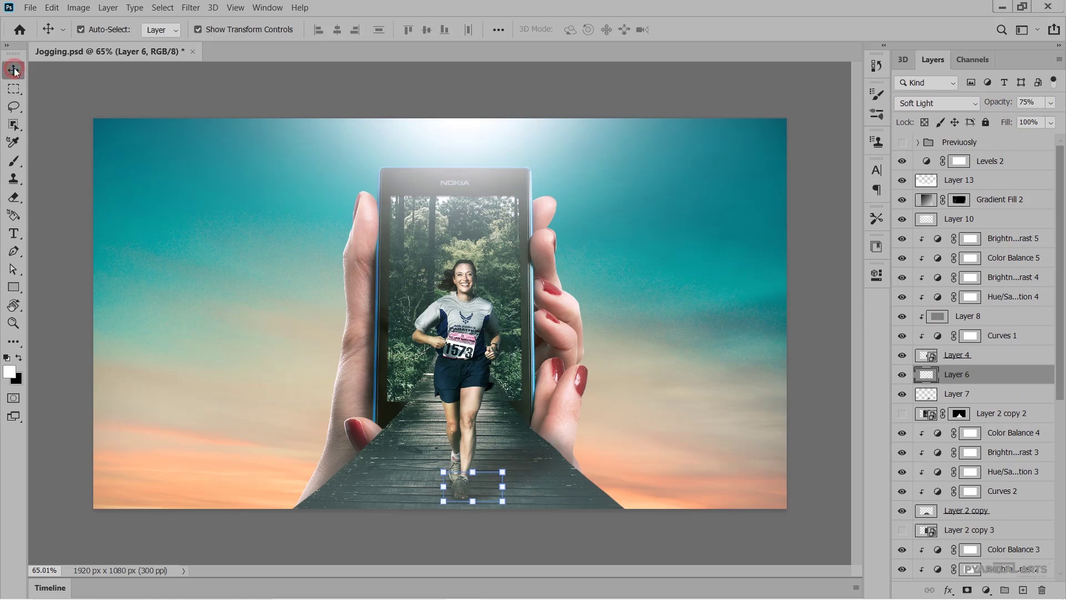
# - Stamp visible layers above Levels 2 into Layer 14; Camera Raw grade Exposure +0.65, Contrast +8, Highlights +7
pyautogui.click(1011, 161)
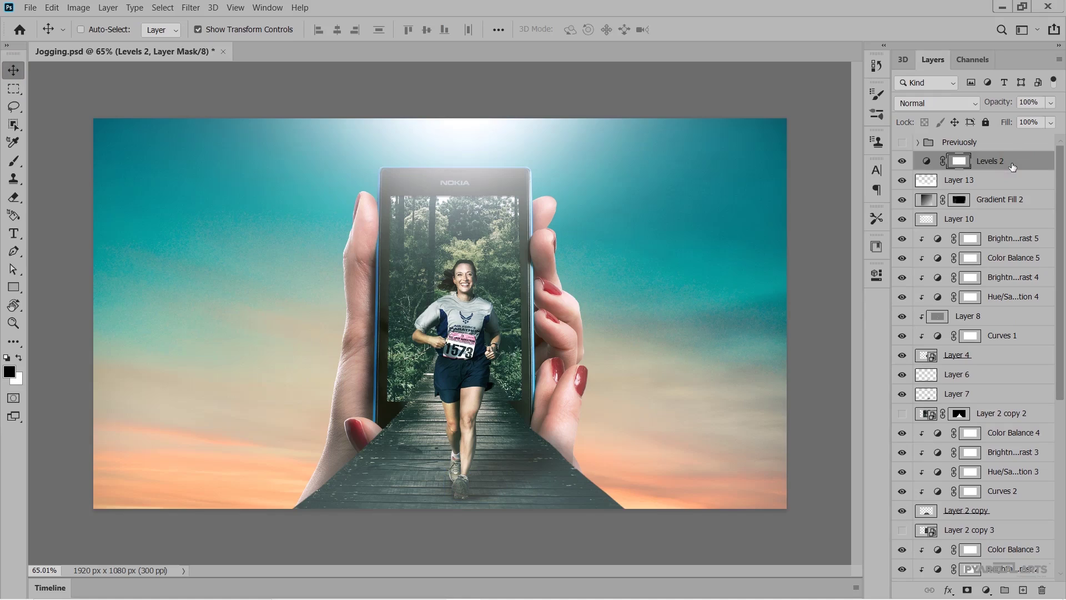
pyautogui.hotkey('ctrl', 'shift', 'alt', 'e')
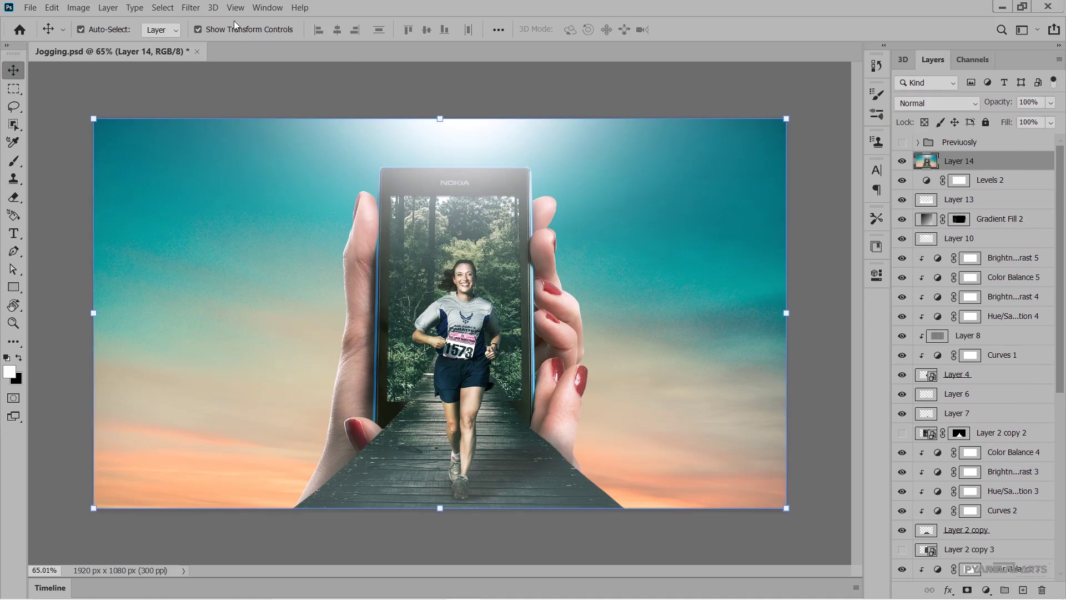
pyautogui.click(190, 7)
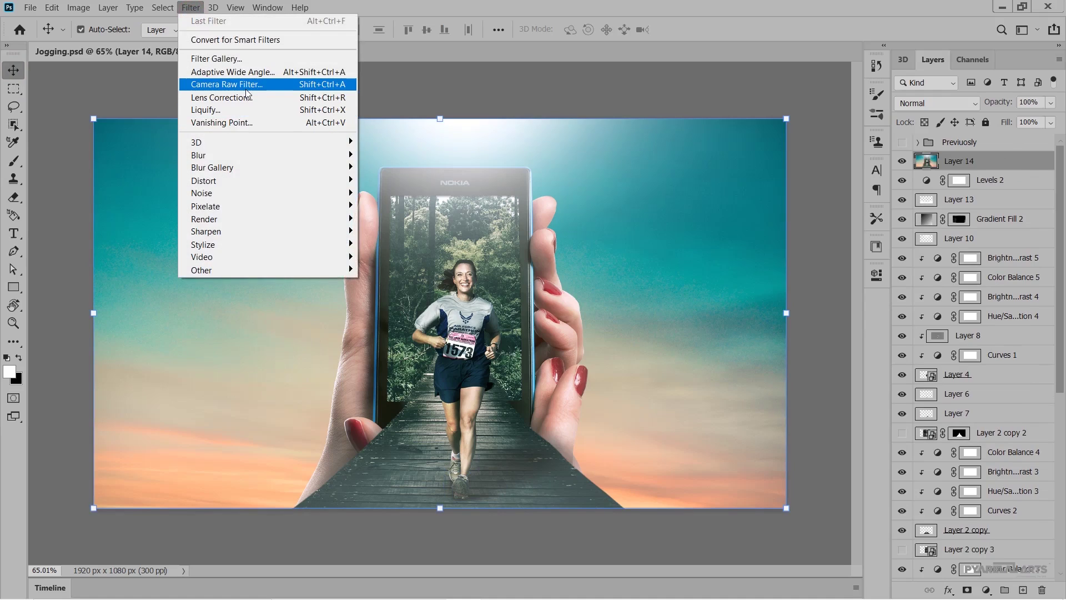
pyautogui.click(246, 86)
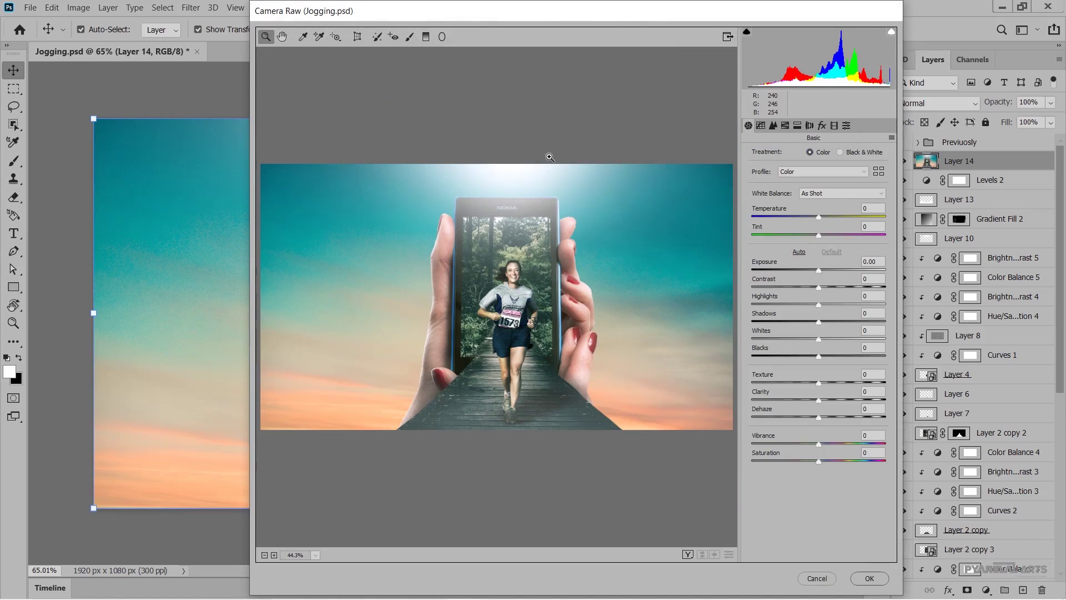
pyautogui.moveTo(611, 14); pyautogui.dragTo(564, 23)
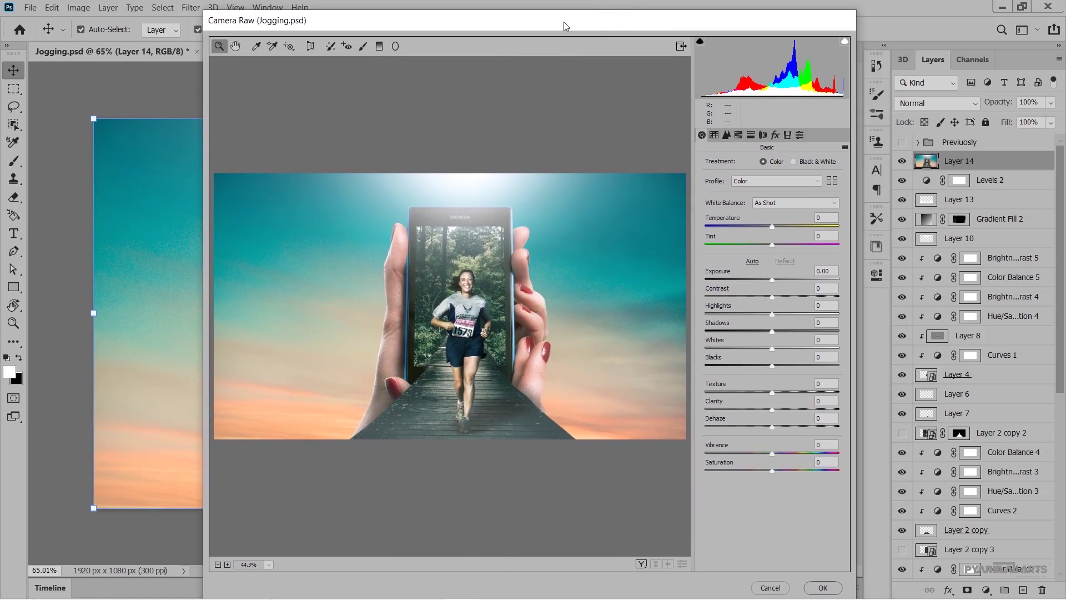
pyautogui.click(773, 281)
pyautogui.moveTo(773, 281); pyautogui.dragTo(782, 285)
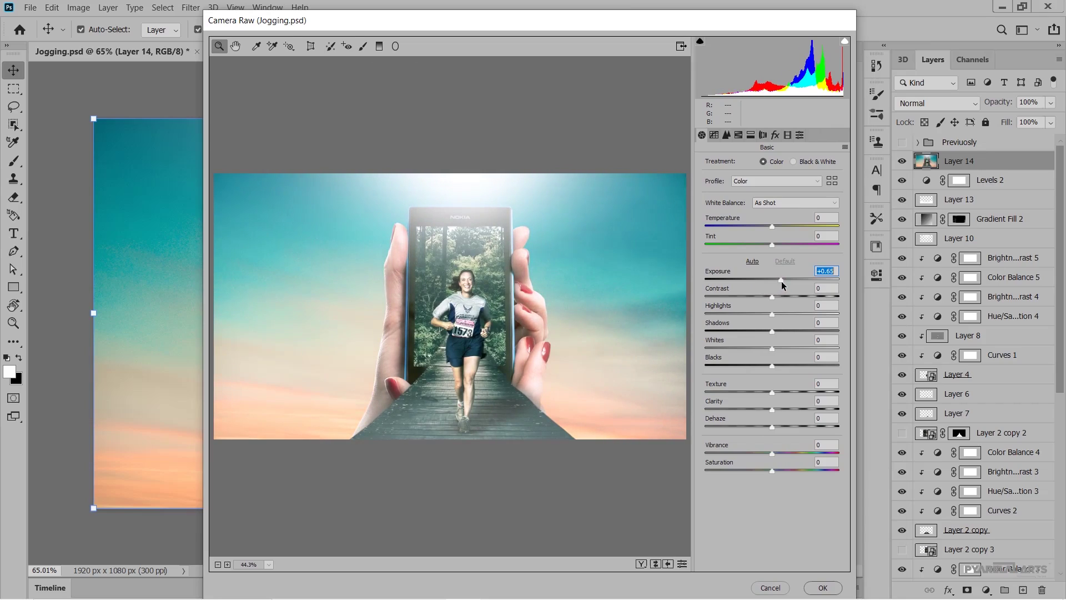
pyautogui.moveTo(775, 295); pyautogui.dragTo(780, 298)
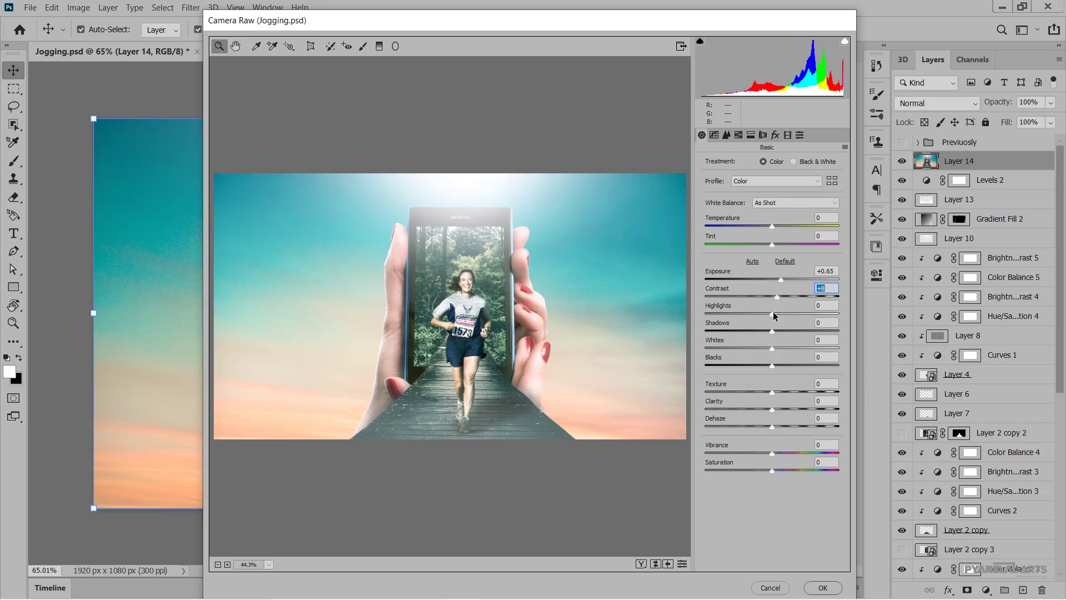
pyautogui.moveTo(774, 314); pyautogui.dragTo(779, 313)
pyautogui.click(819, 587)
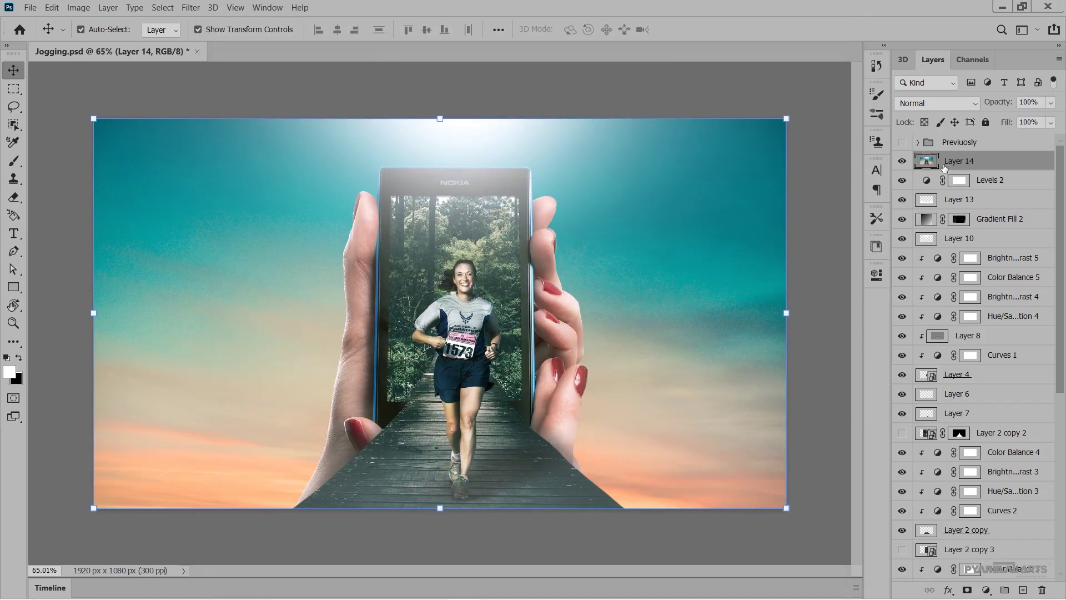
# - Delete the graded Layer 14 and toggle Layer 2 and the Layer 2 copy boardwalk to compare
pyautogui.press('Delete')
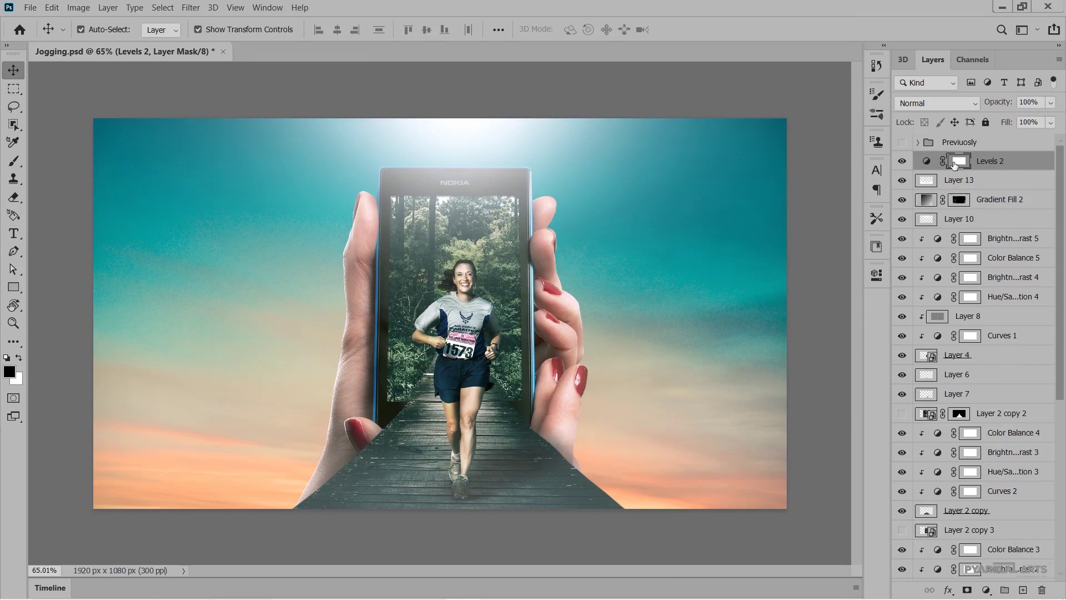
pyautogui.scroll(-5, 991, 432)
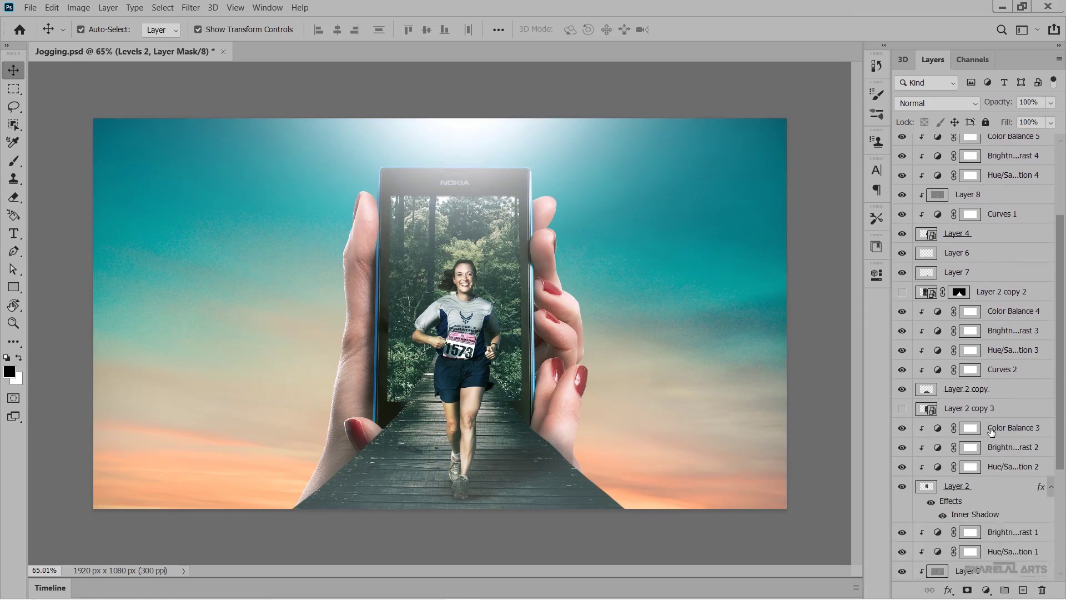
pyautogui.scroll(-5, 992, 432)
pyautogui.scroll(-2, 991, 432)
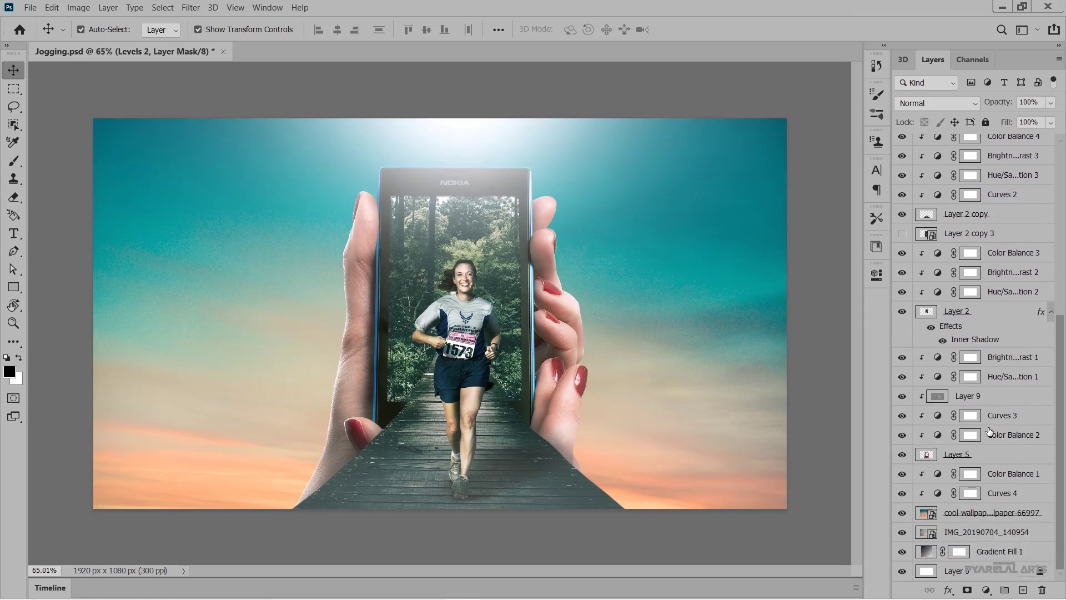
pyautogui.click(901, 311)
pyautogui.click(902, 312)
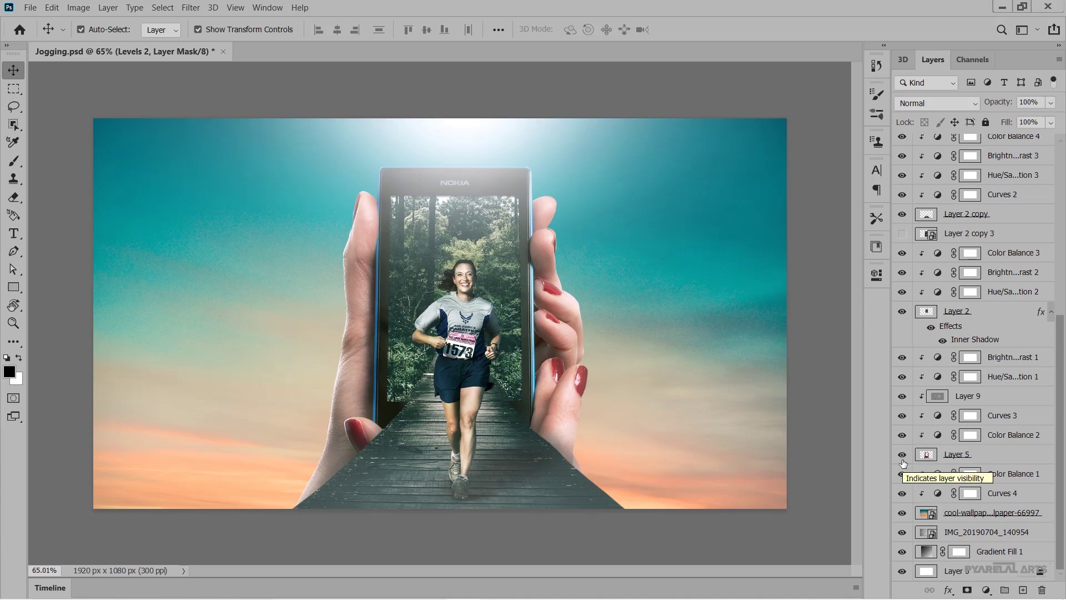
pyautogui.click(902, 215)
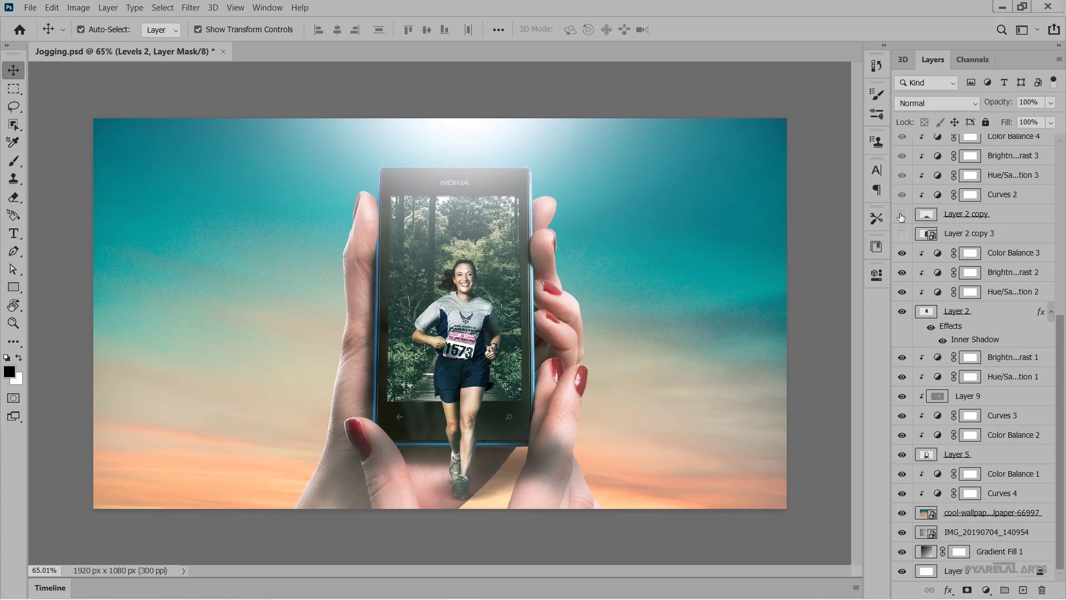
pyautogui.click(902, 214)
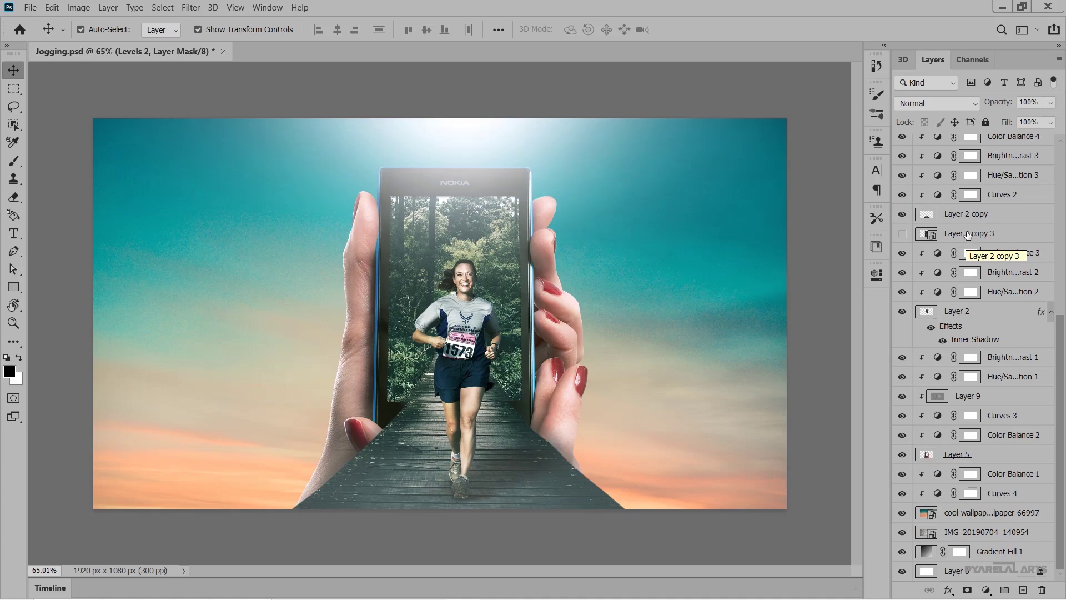
# - Compare the boardwalk copy, Layer 5 and Color Balance 2 by toggling visibility, ending on Layer 5
pyautogui.click(923, 217)
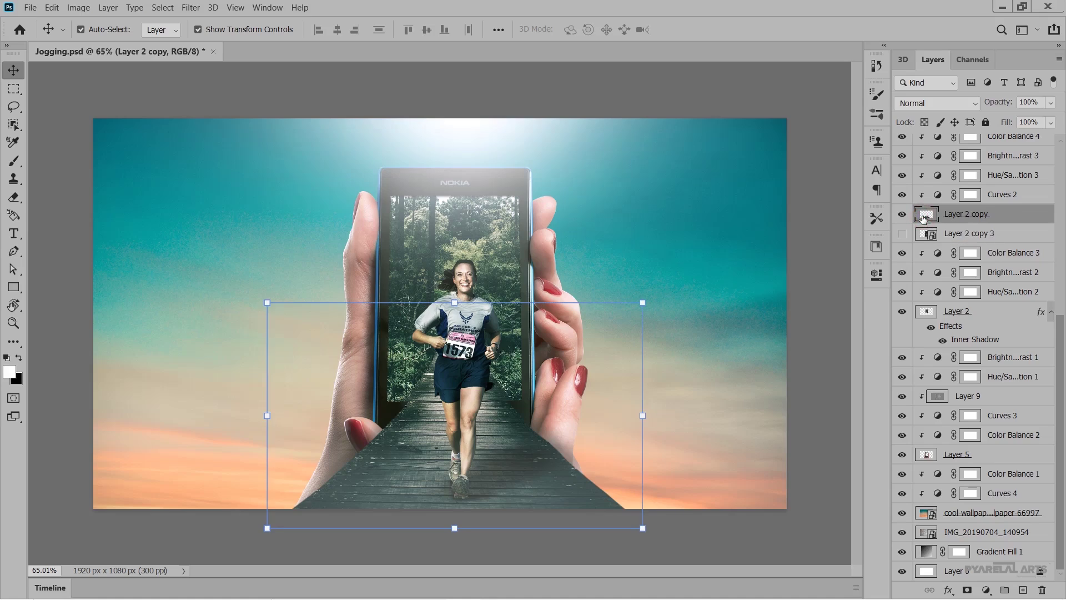
pyautogui.click(903, 214)
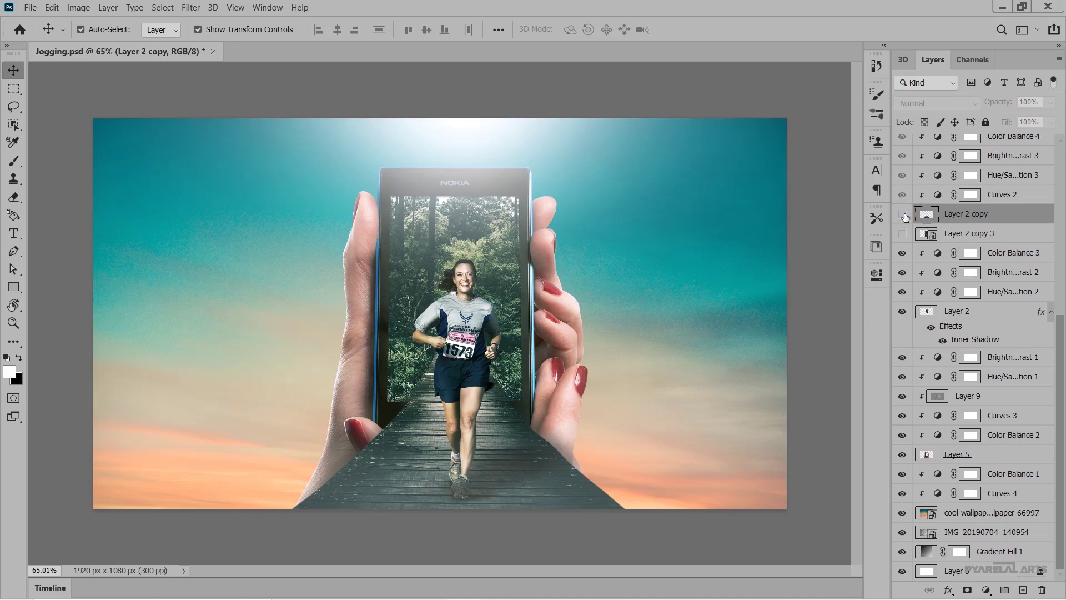
pyautogui.click(903, 215)
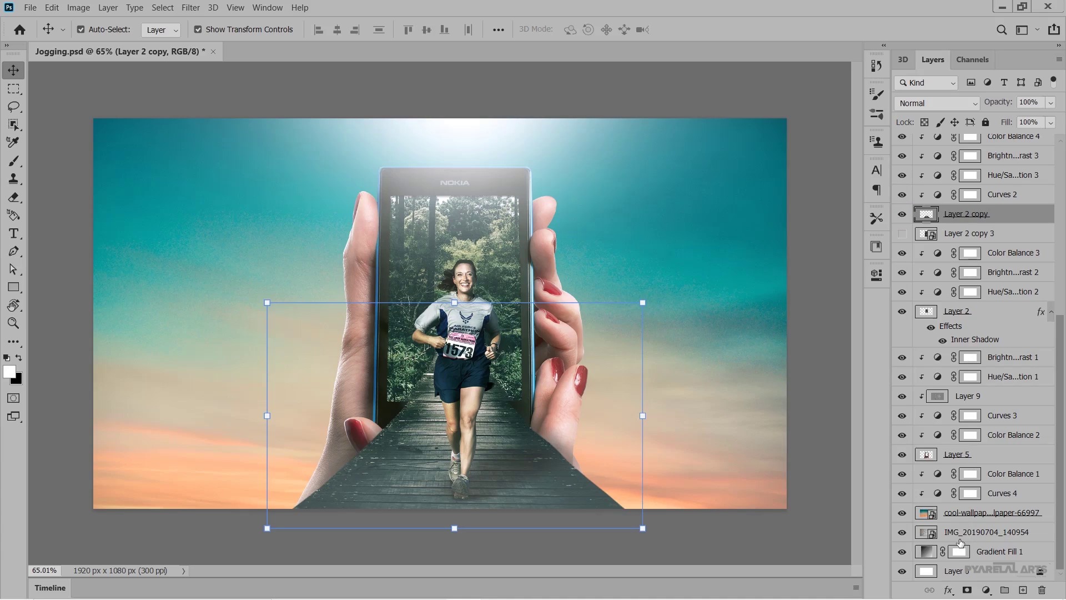
pyautogui.click(904, 458)
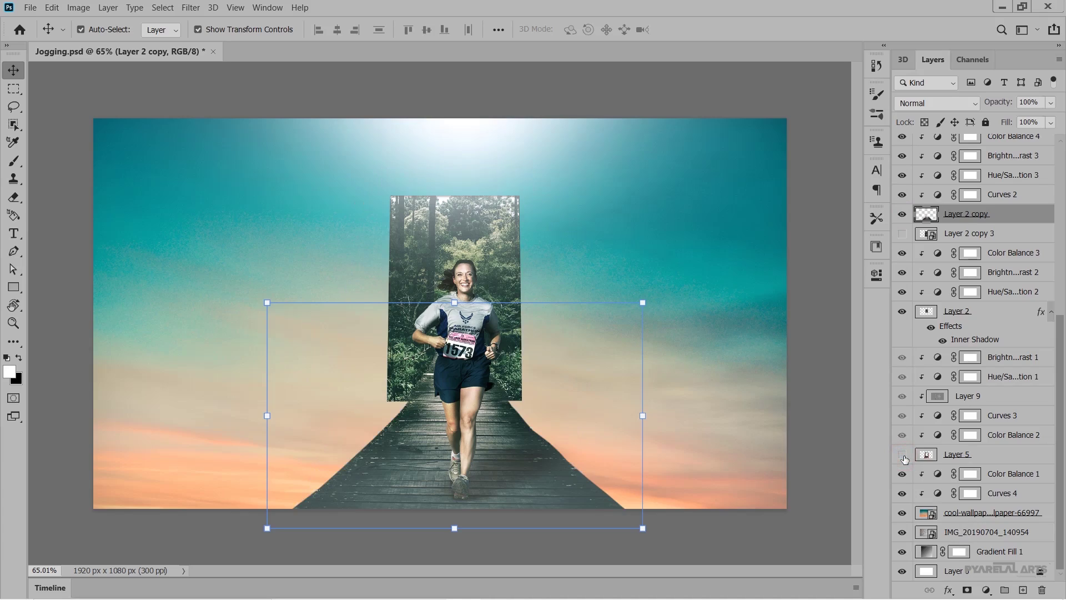
pyautogui.click(903, 455)
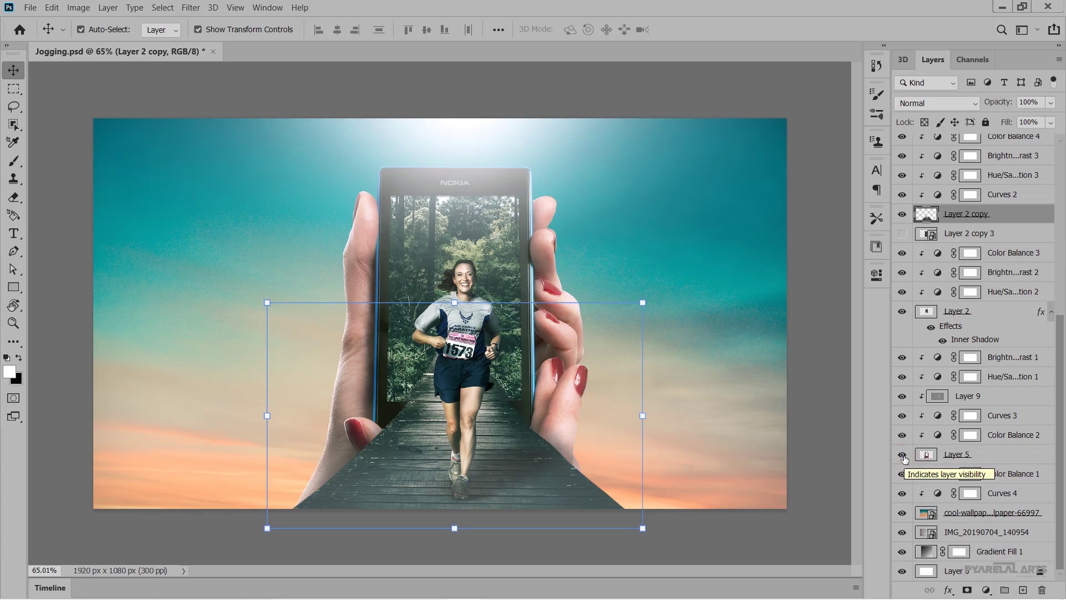
pyautogui.click(965, 457)
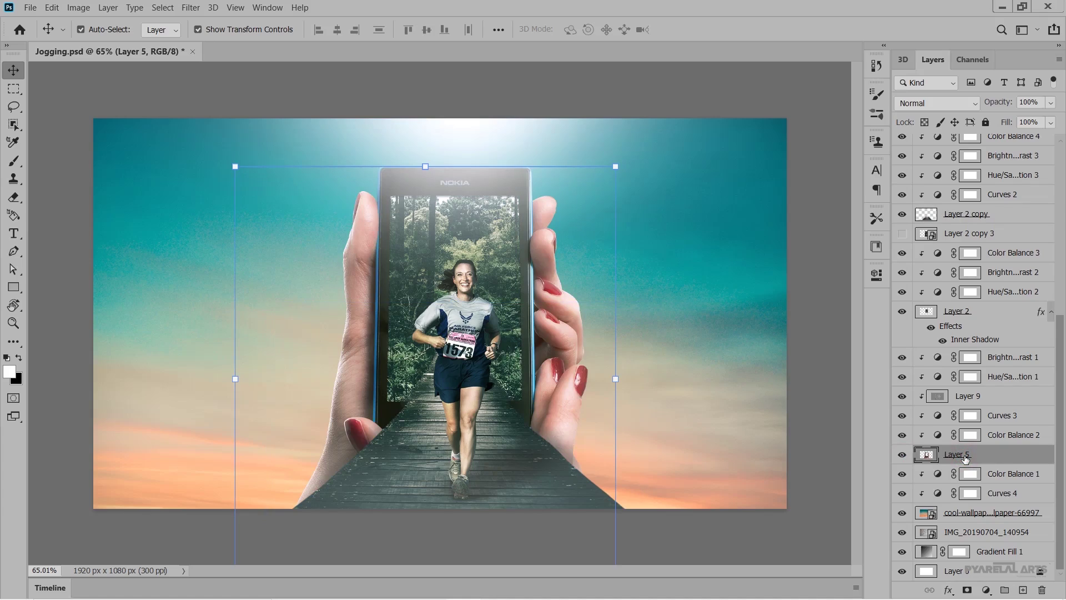
pyautogui.click(903, 435)
pyautogui.click(902, 436)
pyautogui.click(1001, 421)
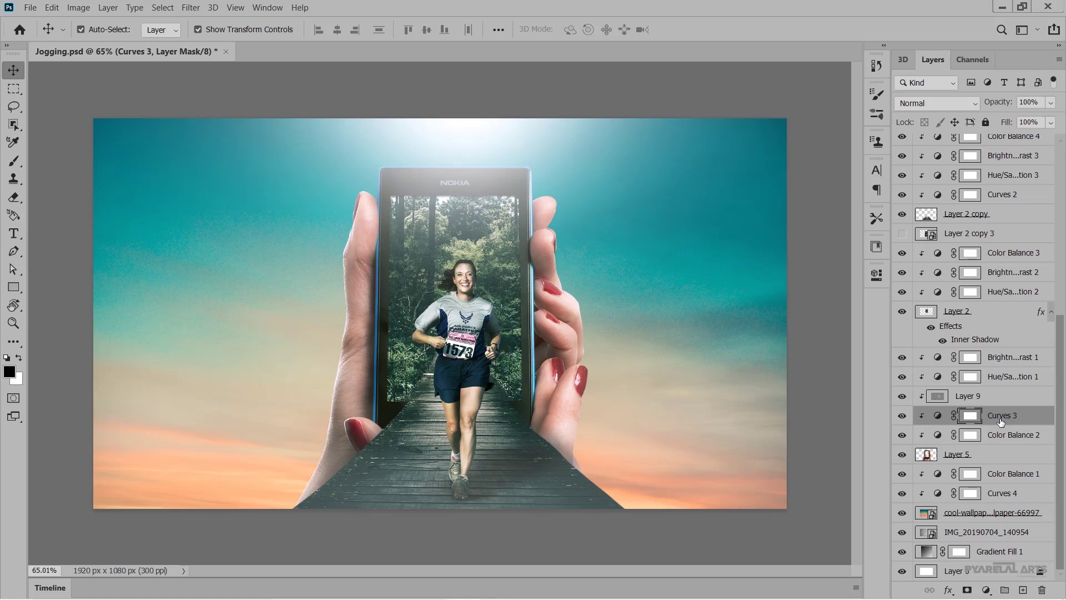
pyautogui.click(927, 455)
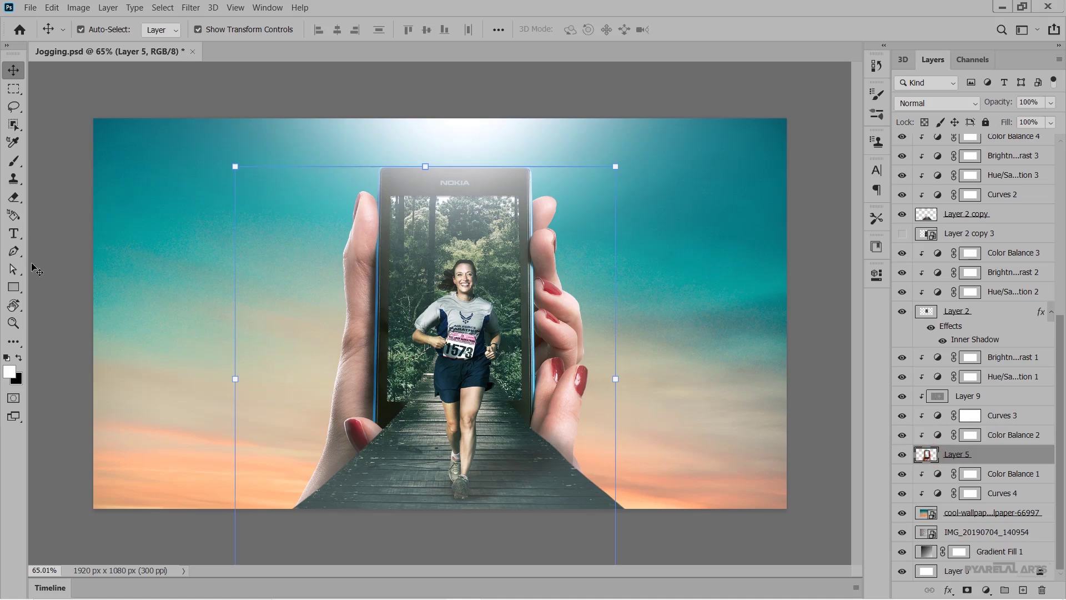
pyautogui.click(13, 160)
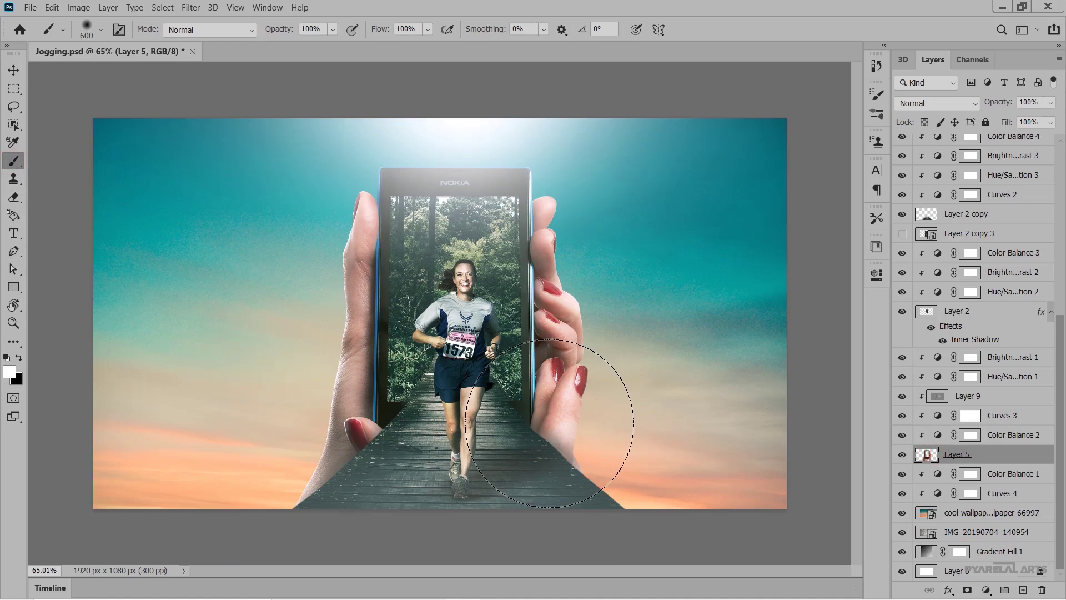
pyautogui.scroll(1, 550, 423)
pyautogui.scroll(2, 551, 427)
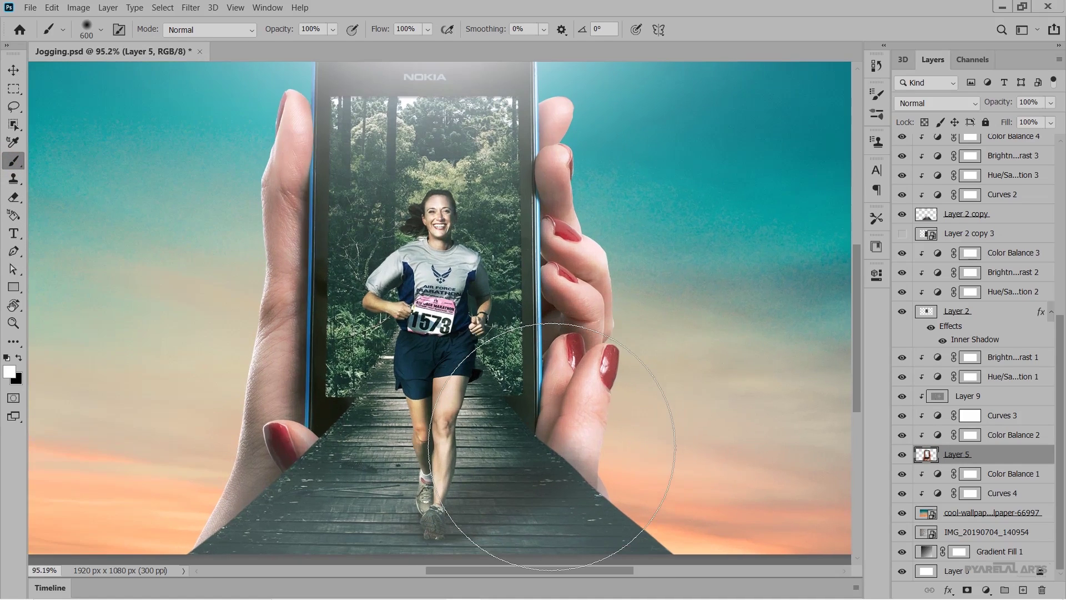
pyautogui.scroll(2, 553, 436)
pyautogui.scroll(1, 556, 439)
pyautogui.scroll(1, 611, 428)
pyautogui.scroll(2, 633, 406)
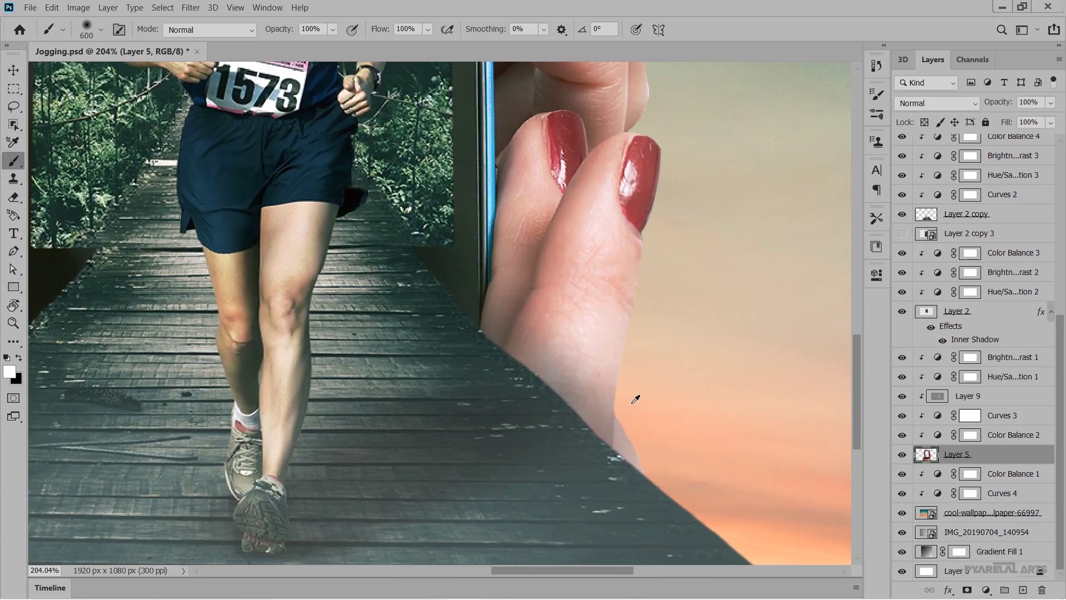
pyautogui.scroll(1, 633, 400)
pyautogui.press('[')
pyautogui.press('[')
pyautogui.press('[')
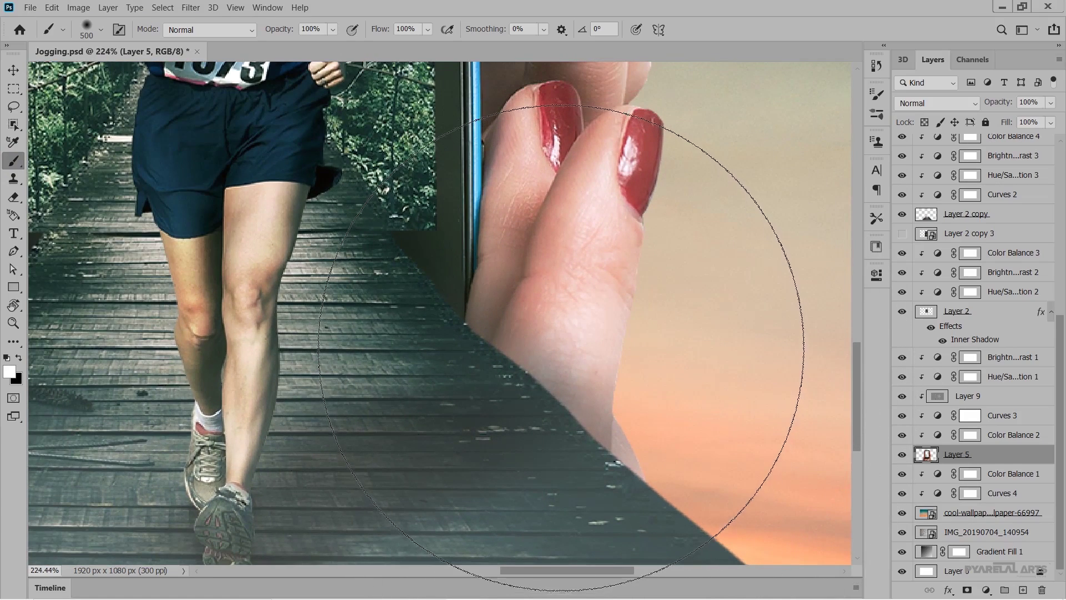
pyautogui.press('[')
pyautogui.press('[')
pyautogui.press('[')
pyautogui.press('[')
pyautogui.press('[')
pyautogui.press('[')
pyautogui.moveTo(533, 342); pyautogui.dragTo(574, 381)
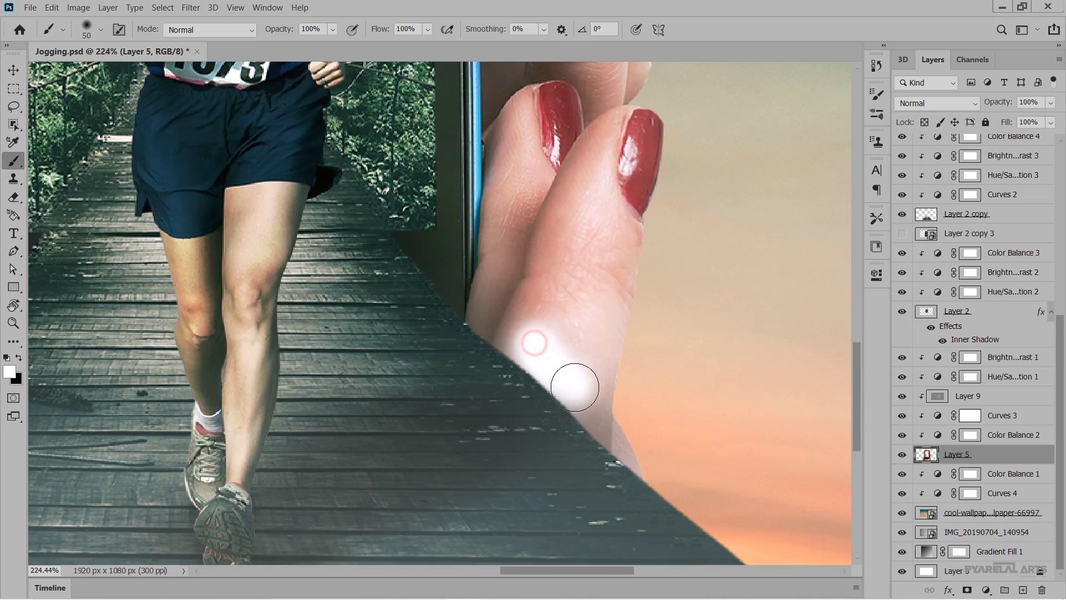
pyautogui.hotkey('ctrl', 'z')
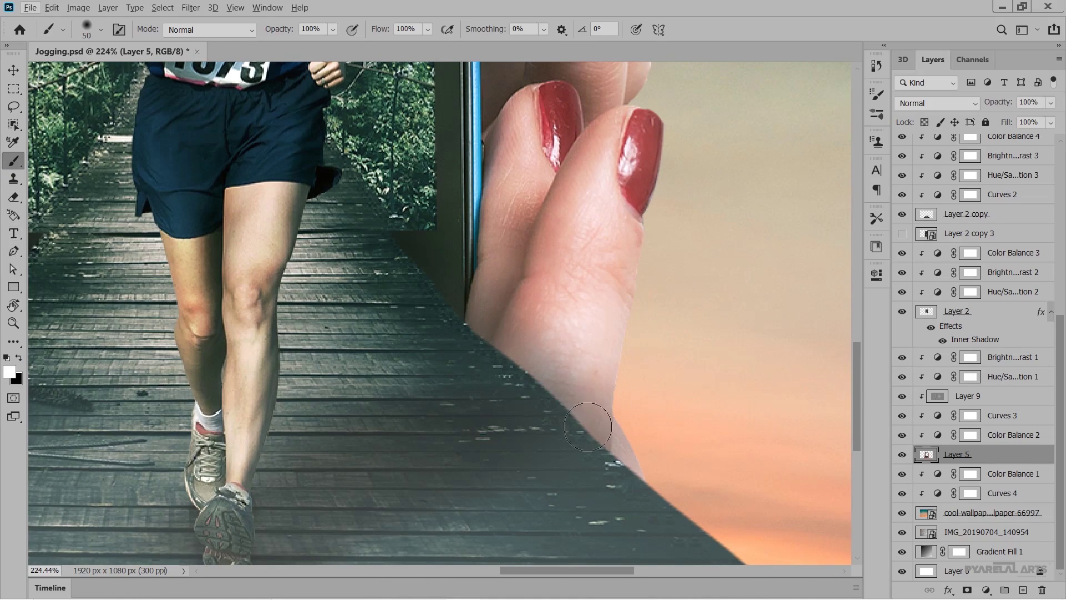
pyautogui.keyDown('alt'); pyautogui.scroll(-3, 589, 426); pyautogui.keyUp('alt')
pyautogui.scroll(-2, 589, 426)
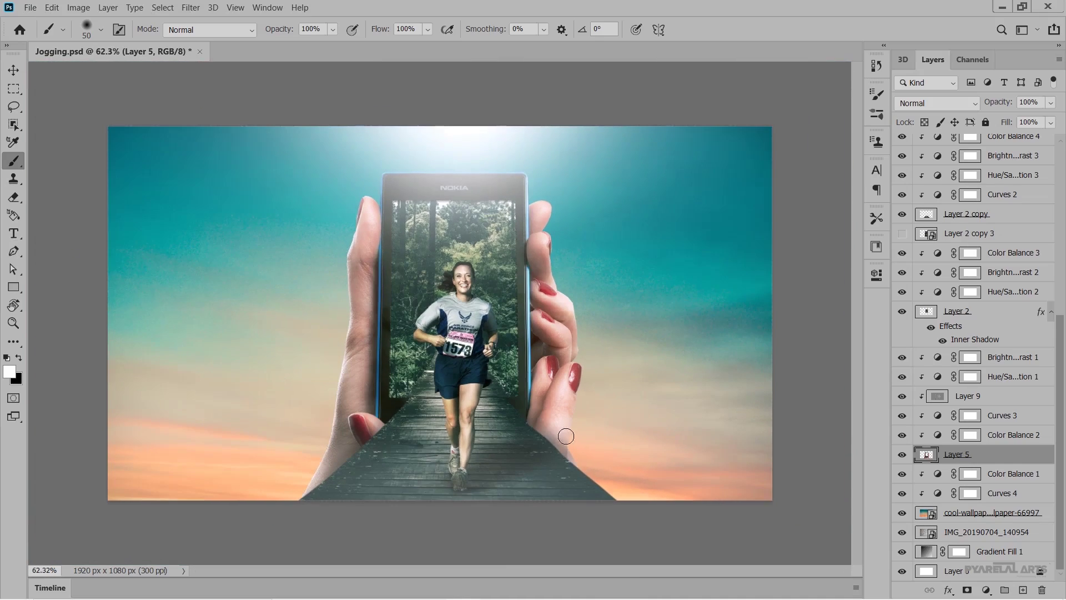
pyautogui.scroll(2, 966, 412)
# - Toggle Levels 2 to compare, then stamp all visible layers into a new top Layer 14
pyautogui.scroll(2, 966, 412)
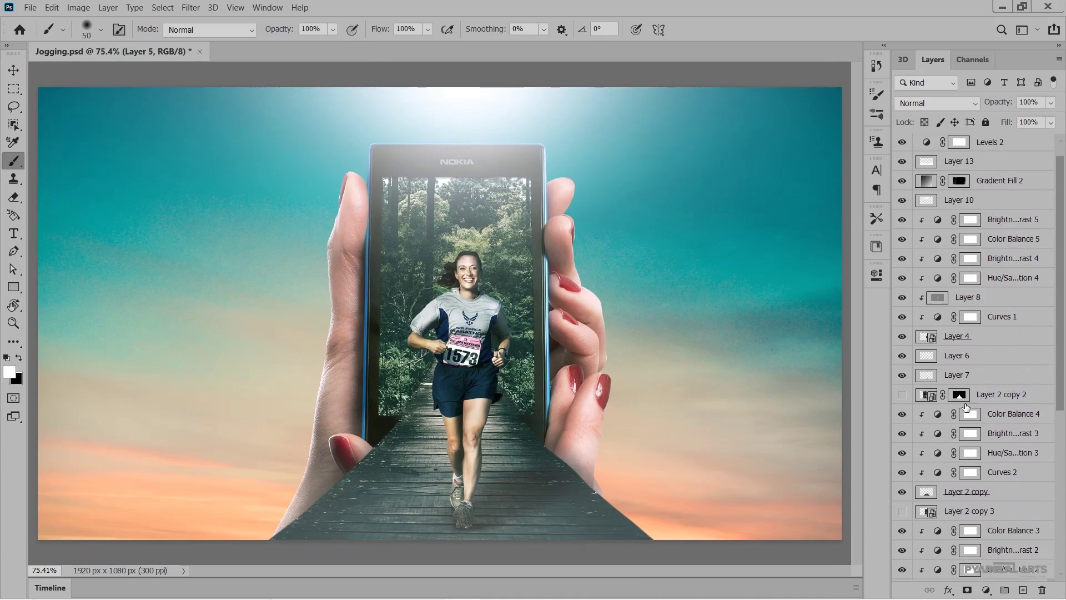
pyautogui.scroll(1, 966, 411)
pyautogui.click(999, 161)
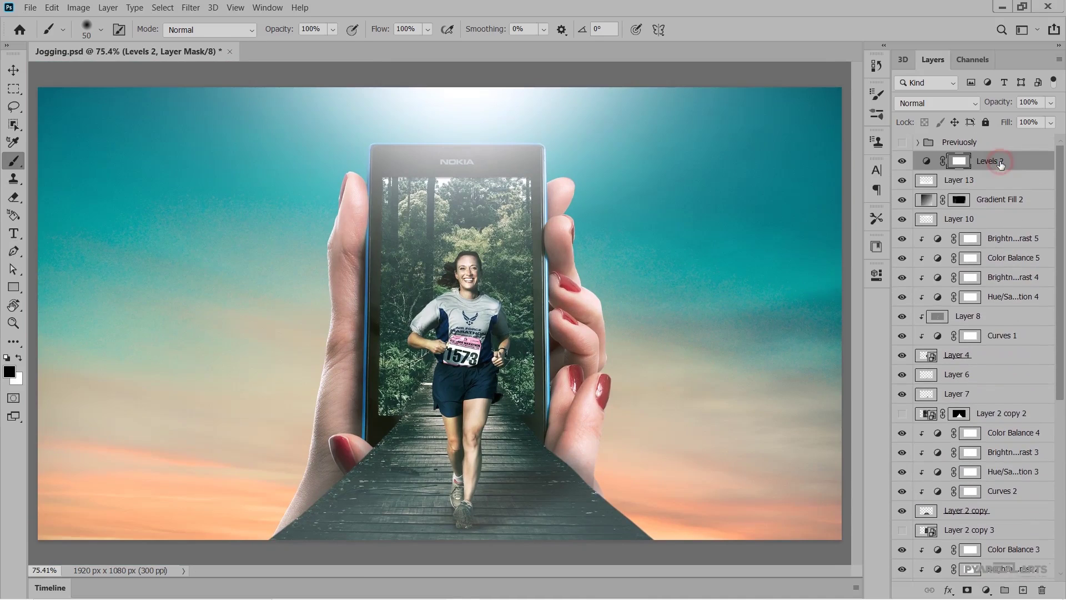
pyautogui.click(902, 161)
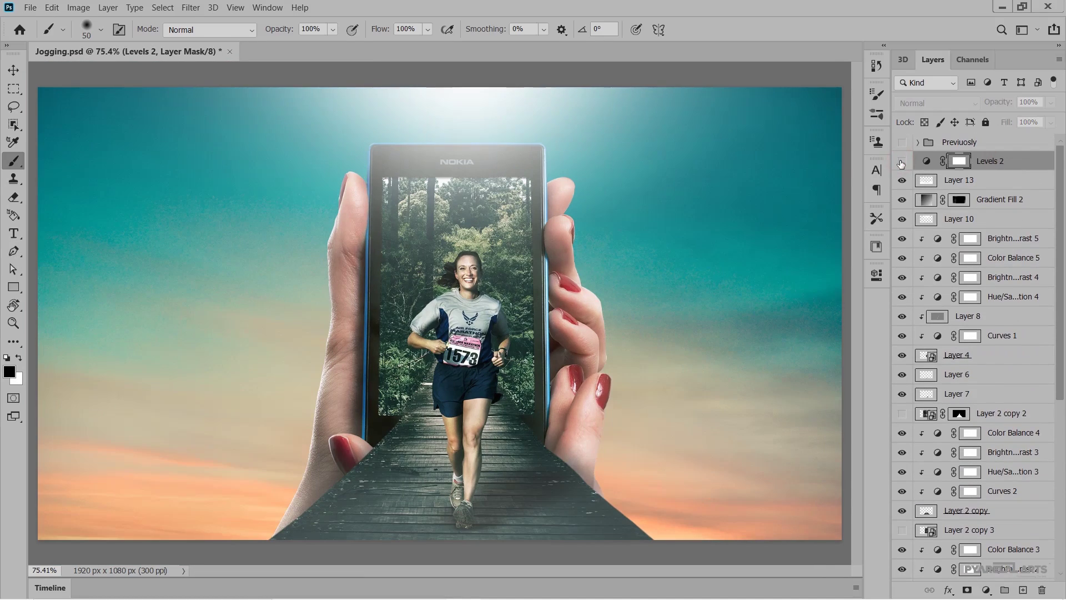
pyautogui.click(902, 162)
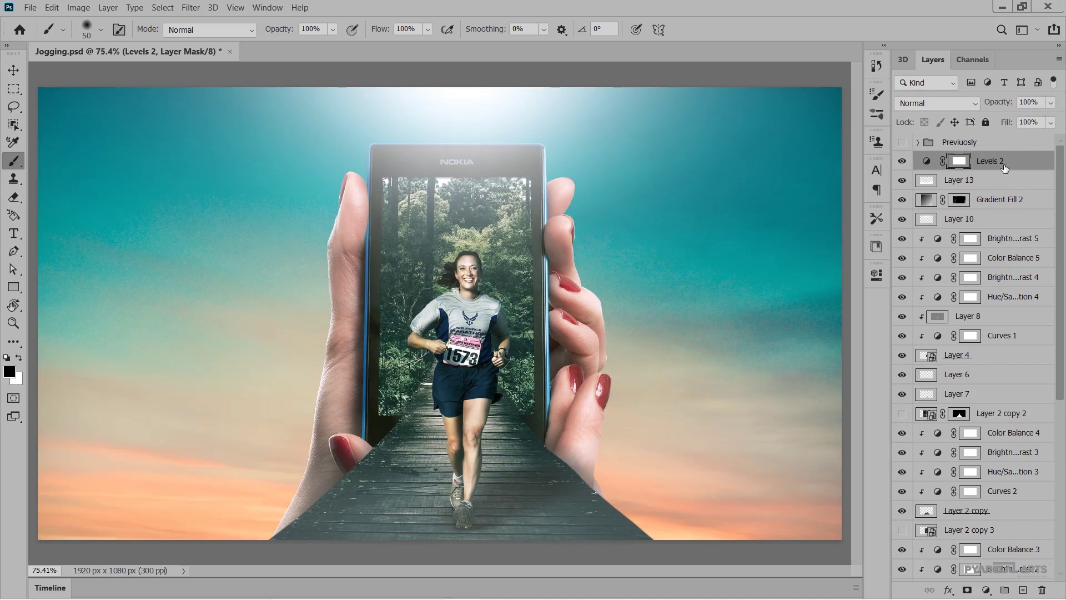
pyautogui.hotkey('ctrl', 'shift', 'alt', 'e')
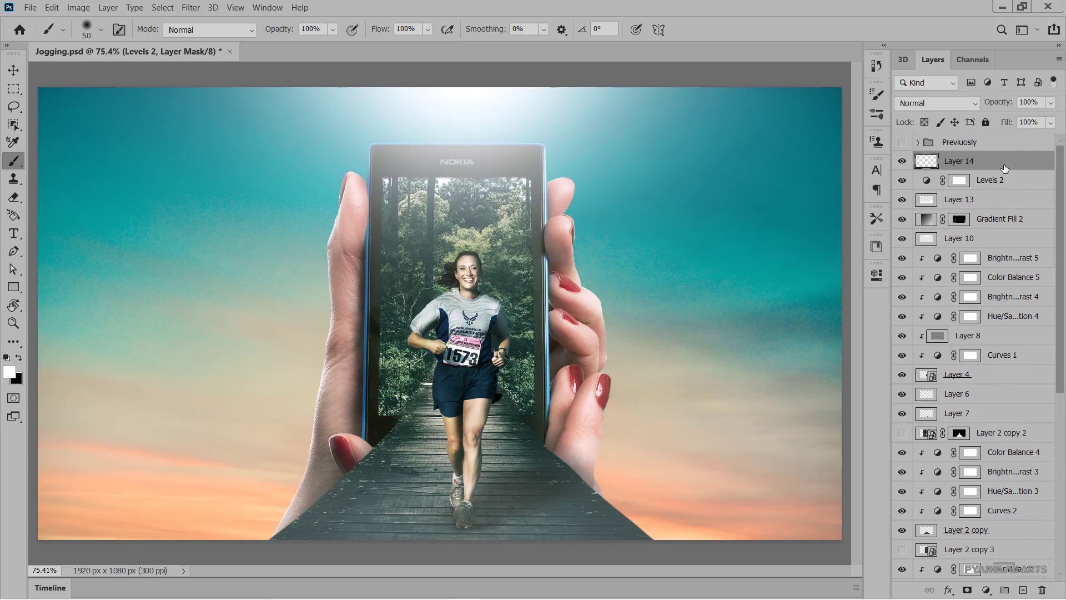
pyautogui.click(199, 10)
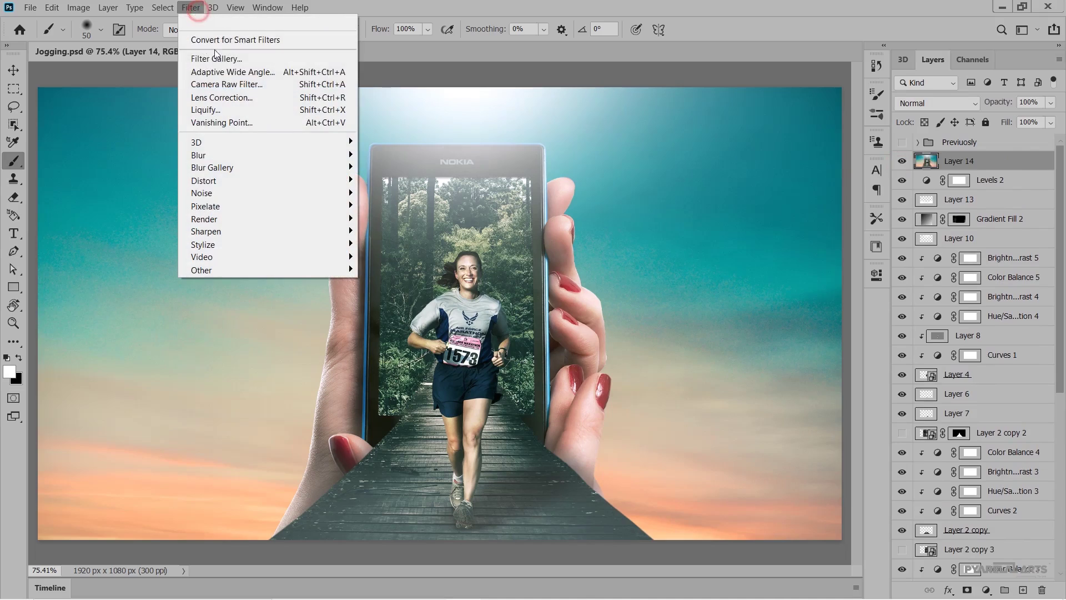
# - In Camera Raw, set Exposure +0.75, Contrast +8, Temperature +3 and lift the highlights
pyautogui.click(222, 83)
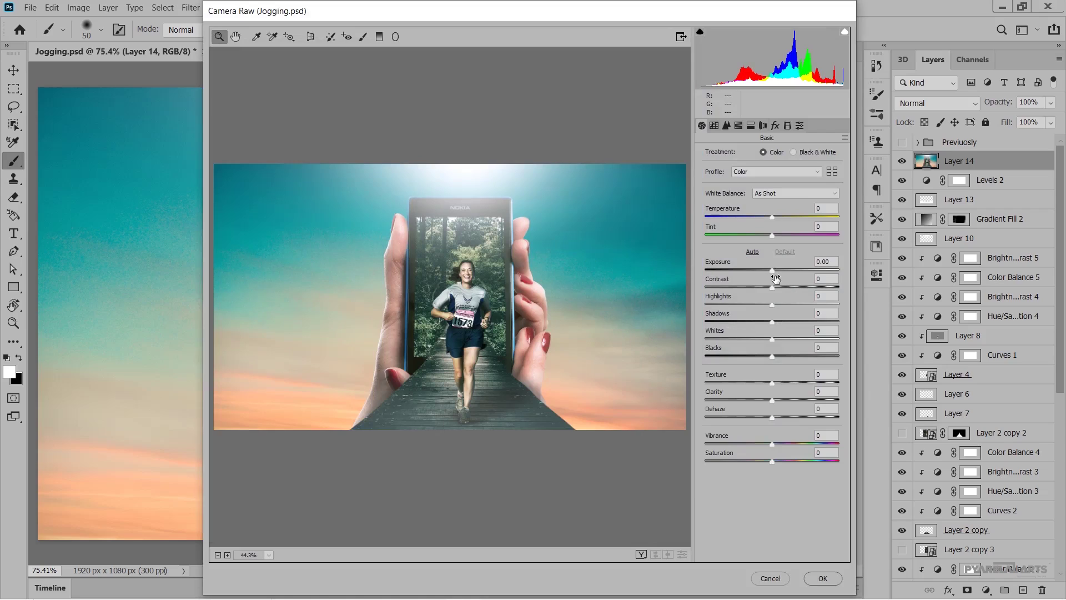
pyautogui.moveTo(778, 272); pyautogui.dragTo(781, 271)
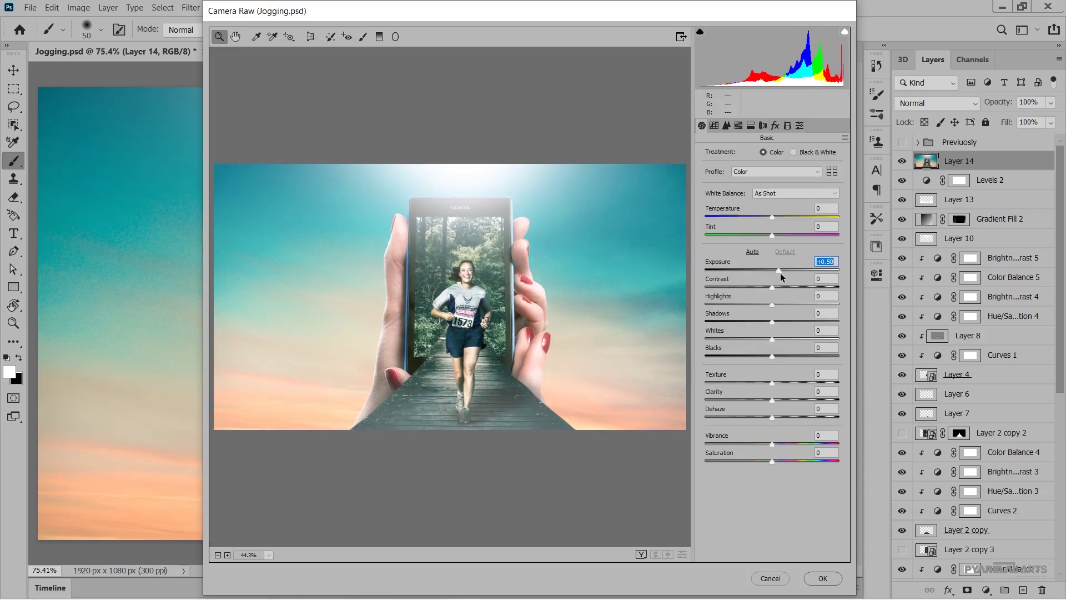
pyautogui.moveTo(781, 271); pyautogui.dragTo(783, 281)
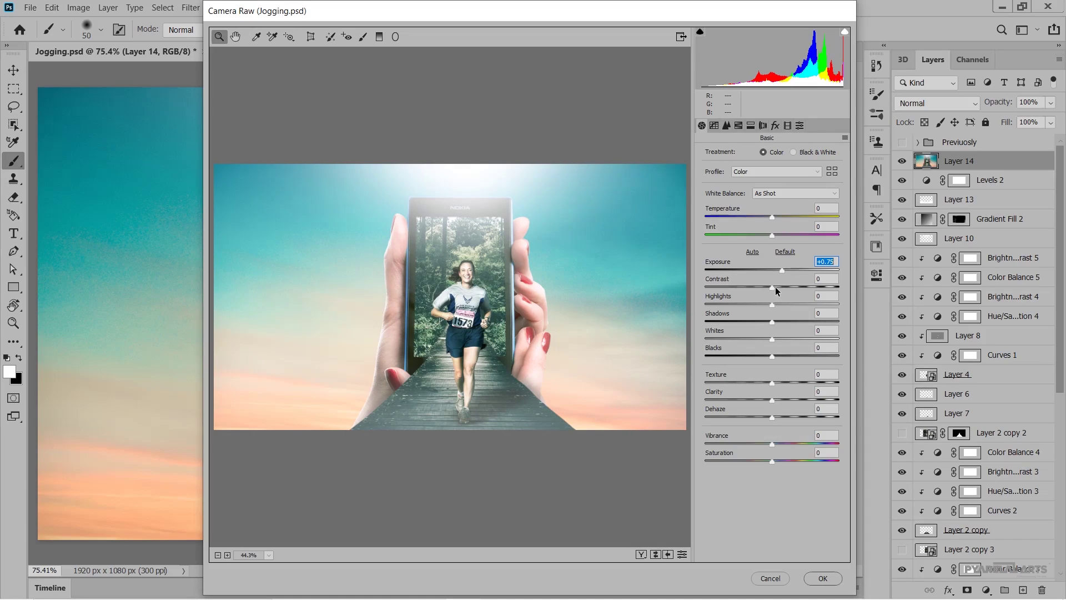
pyautogui.moveTo(775, 287); pyautogui.dragTo(779, 287)
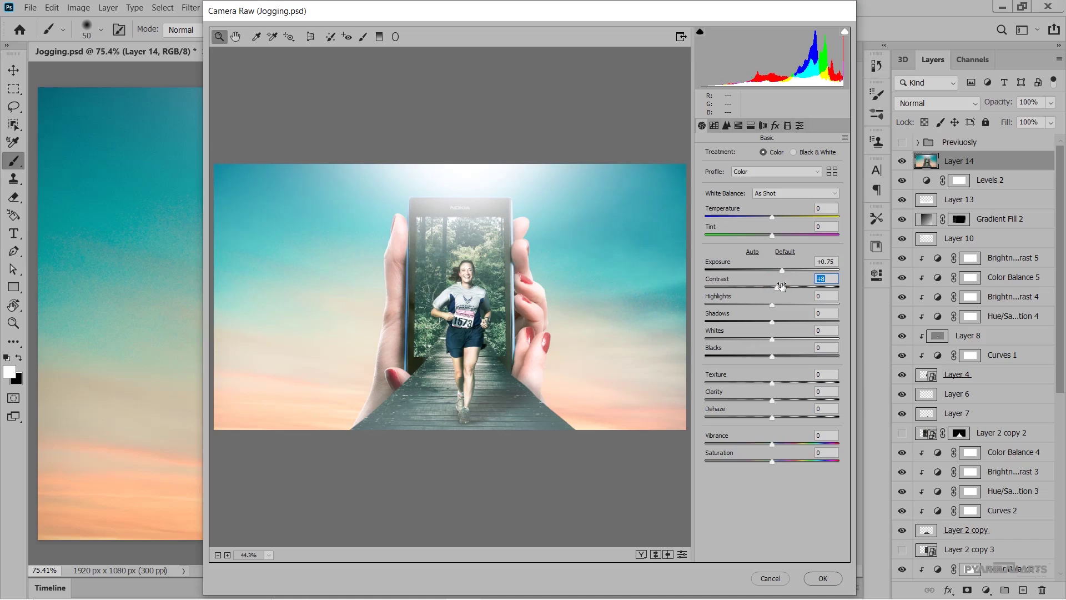
pyautogui.moveTo(772, 216)
pyautogui.mouseDown()
pyautogui.moveTo(746, 218)
pyautogui.moveTo(774, 224)
pyautogui.mouseUp()
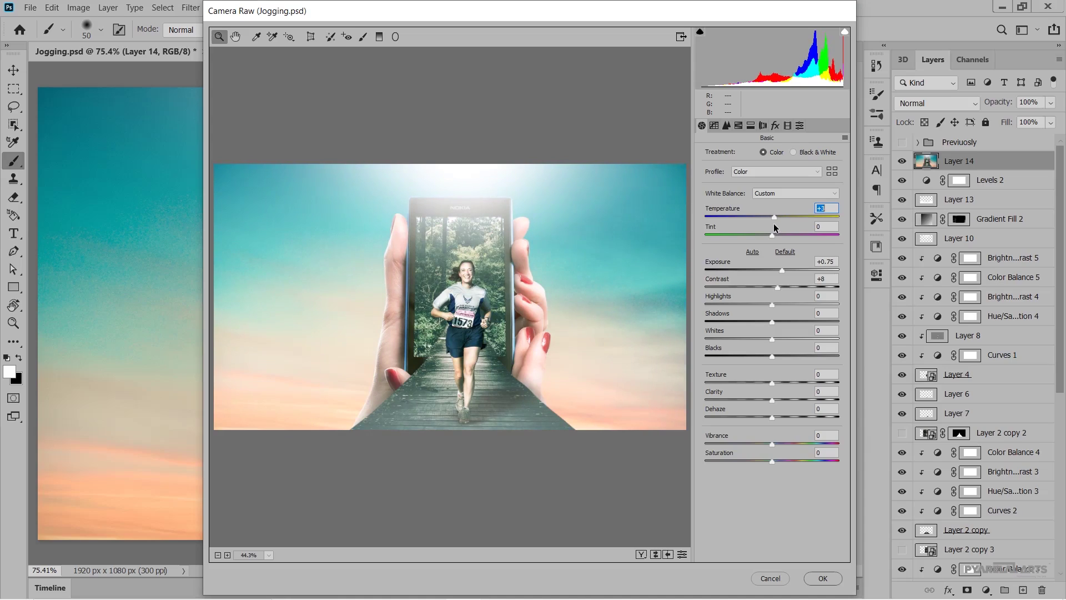
pyautogui.moveTo(776, 228); pyautogui.dragTo(773, 229)
pyautogui.moveTo(775, 218); pyautogui.dragTo(777, 220)
pyautogui.moveTo(772, 305)
pyautogui.mouseDown()
pyautogui.moveTo(783, 321)
pyautogui.moveTo(764, 315)
pyautogui.moveTo(781, 312)
pyautogui.moveTo(762, 339)
pyautogui.moveTo(778, 338)
pyautogui.moveTo(764, 355)
pyautogui.moveTo(782, 352)
pyautogui.moveTo(778, 400)
pyautogui.mouseUp()
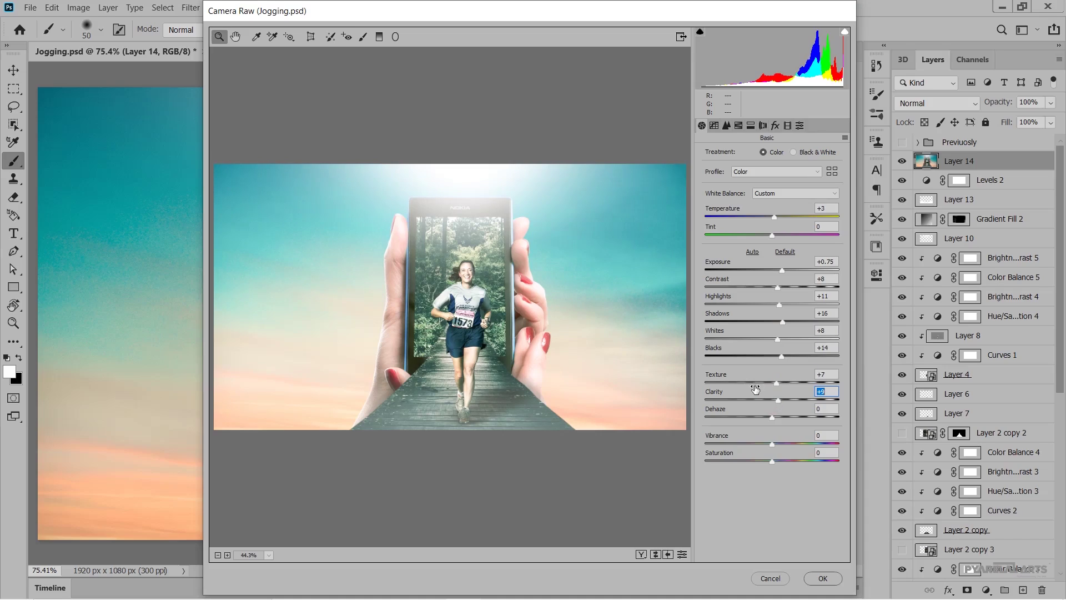
# - Set the Camera Raw Detail sharpening amount to 3
pyautogui.click(715, 126)
pyautogui.click(727, 126)
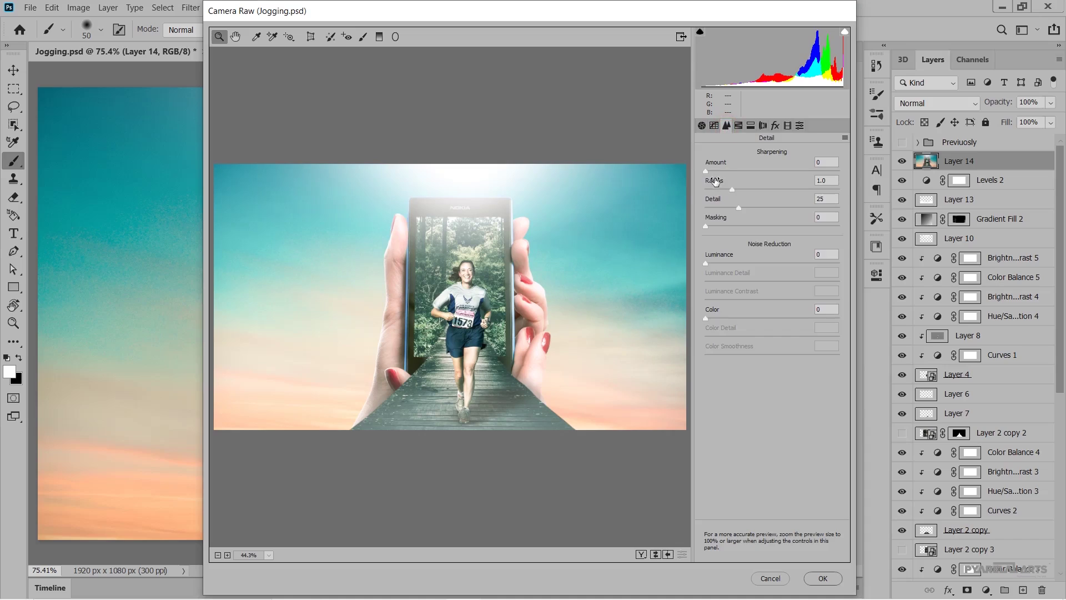
pyautogui.moveTo(706, 172)
pyautogui.mouseDown()
pyautogui.moveTo(767, 170)
pyautogui.moveTo(709, 175)
pyautogui.mouseUp()
pyautogui.moveTo(710, 175); pyautogui.dragTo(707, 173)
# - In HSL Hue, shift reds to -28 and oranges to +26
pyautogui.click(739, 127)
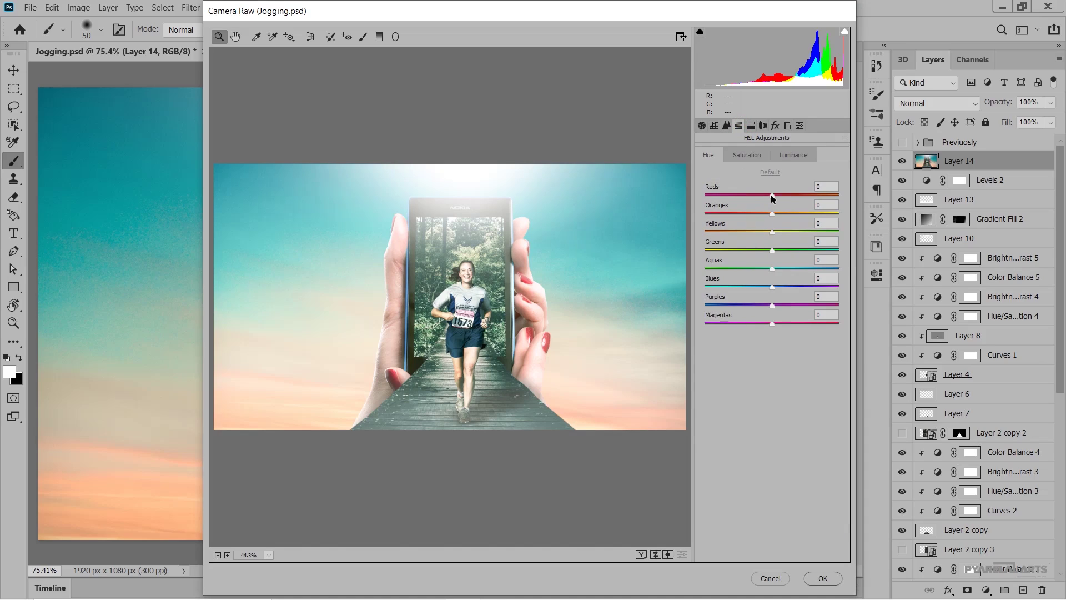
pyautogui.moveTo(771, 198); pyautogui.dragTo(748, 200)
pyautogui.moveTo(749, 195); pyautogui.dragTo(765, 200)
pyautogui.moveTo(766, 208)
pyautogui.mouseDown()
pyautogui.moveTo(800, 204)
pyautogui.moveTo(755, 204)
pyautogui.mouseUp()
pyautogui.moveTo(772, 214); pyautogui.dragTo(754, 213)
pyautogui.moveTo(790, 213); pyautogui.dragTo(794, 233)
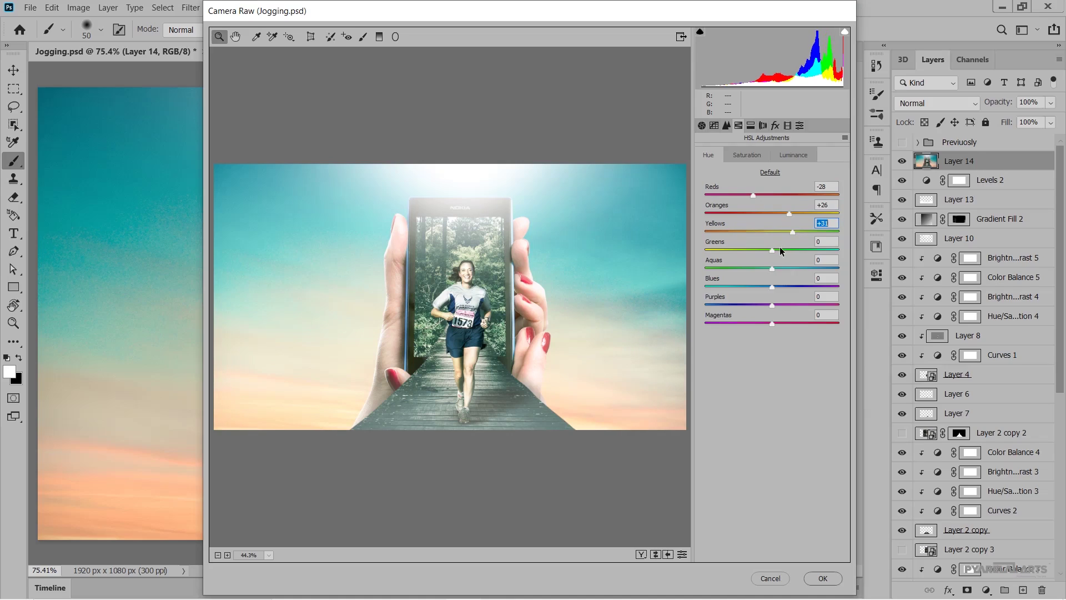
# - Shift hues of greens +13, aquas -15, blues +27 and purples -37
pyautogui.moveTo(772, 251)
pyautogui.mouseDown()
pyautogui.moveTo(747, 251)
pyautogui.moveTo(780, 250)
pyautogui.moveTo(777, 268)
pyautogui.moveTo(806, 263)
pyautogui.mouseUp()
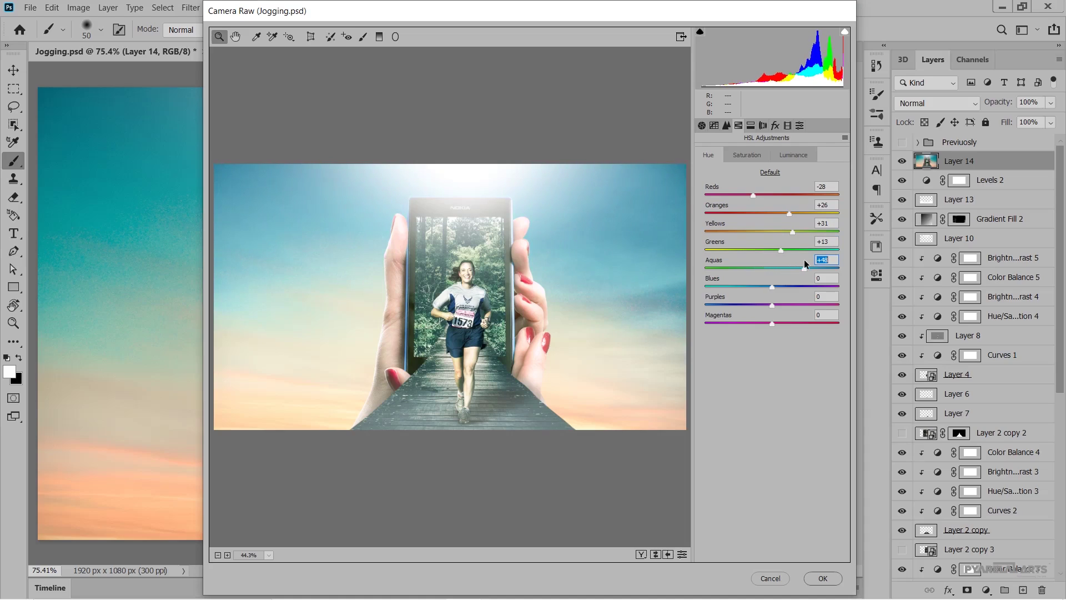
pyautogui.click(763, 264)
pyautogui.moveTo(772, 286); pyautogui.dragTo(790, 286)
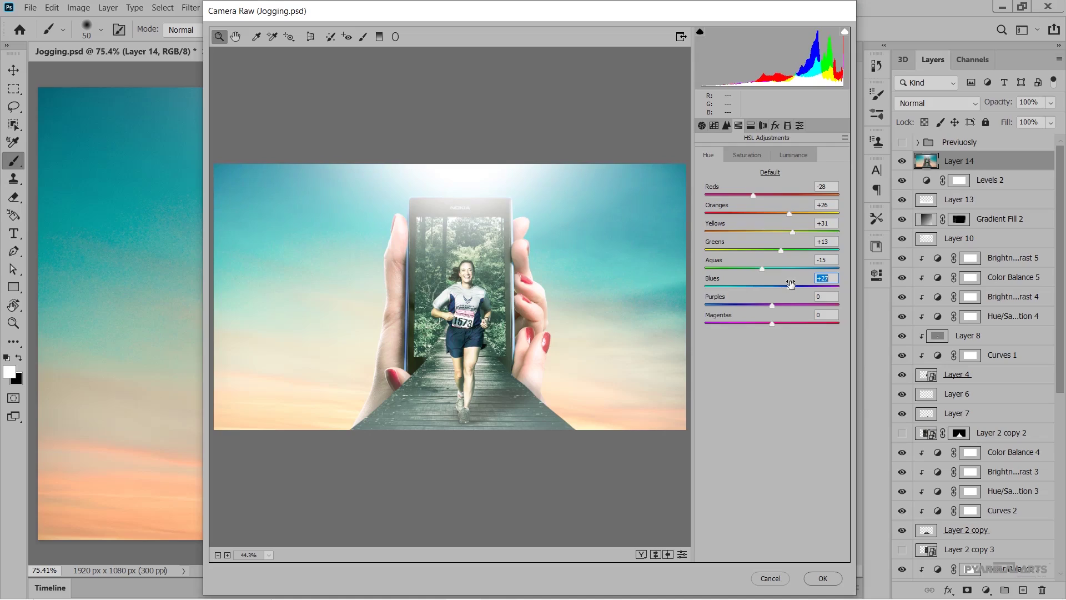
pyautogui.click(772, 305)
pyautogui.click(789, 305)
pyautogui.moveTo(750, 303)
pyautogui.mouseDown()
pyautogui.moveTo(759, 326)
pyautogui.moveTo(798, 321)
pyautogui.moveTo(763, 325)
pyautogui.mouseUp()
# - Apply the Camera Raw grade to Layer 14, zoom to review, and deselect with the Move tool
pyautogui.click(815, 574)
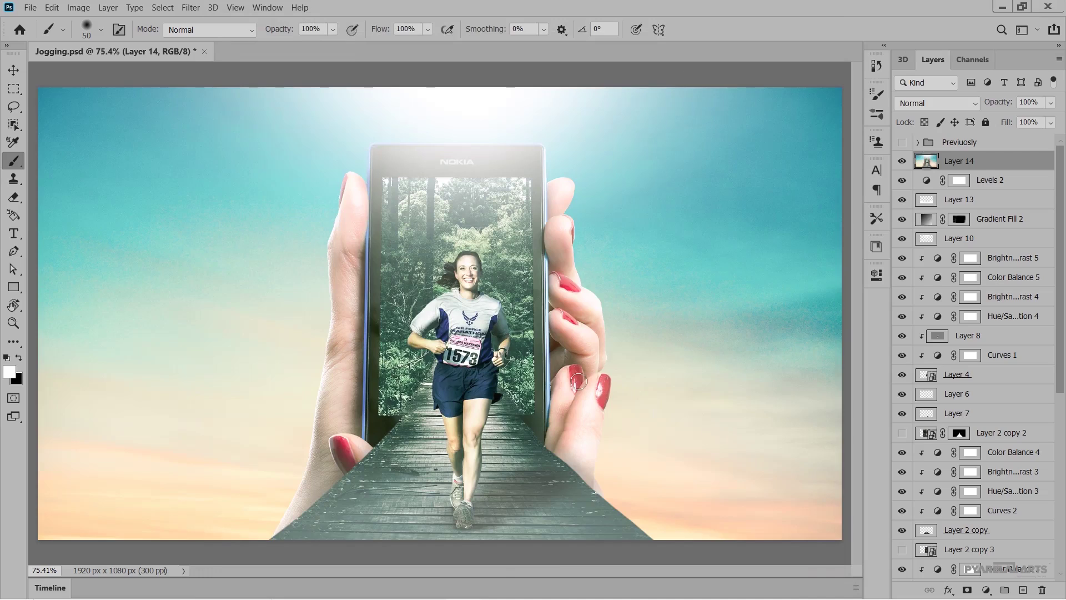
pyautogui.keyDown('alt'); pyautogui.scroll(-3, 556, 363); pyautogui.keyUp('alt')
pyautogui.keyDown('alt'); pyautogui.scroll(-2, 556, 363); pyautogui.keyUp('alt')
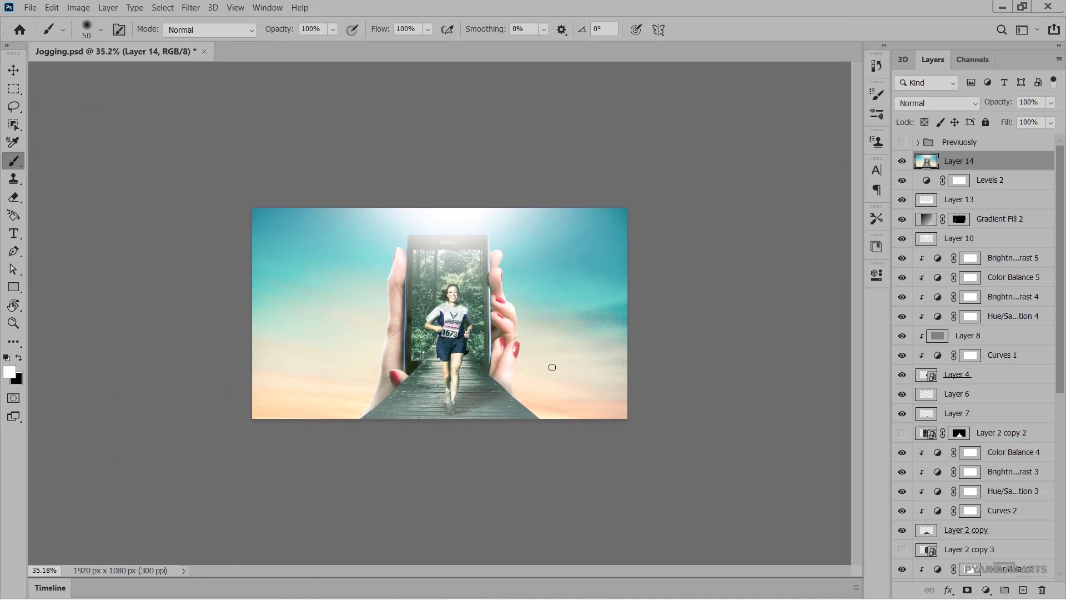
pyautogui.keyDown('alt'); pyautogui.scroll(3, 556, 363); pyautogui.keyUp('alt')
pyautogui.keyDown('alt'); pyautogui.scroll(2, 556, 363); pyautogui.keyUp('alt')
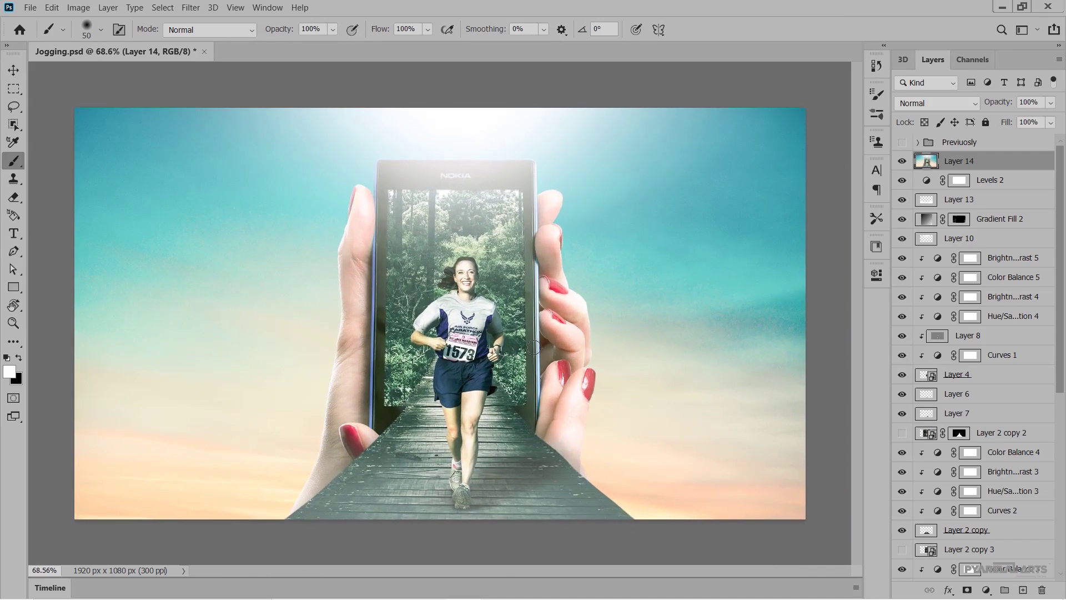
pyautogui.click(13, 70)
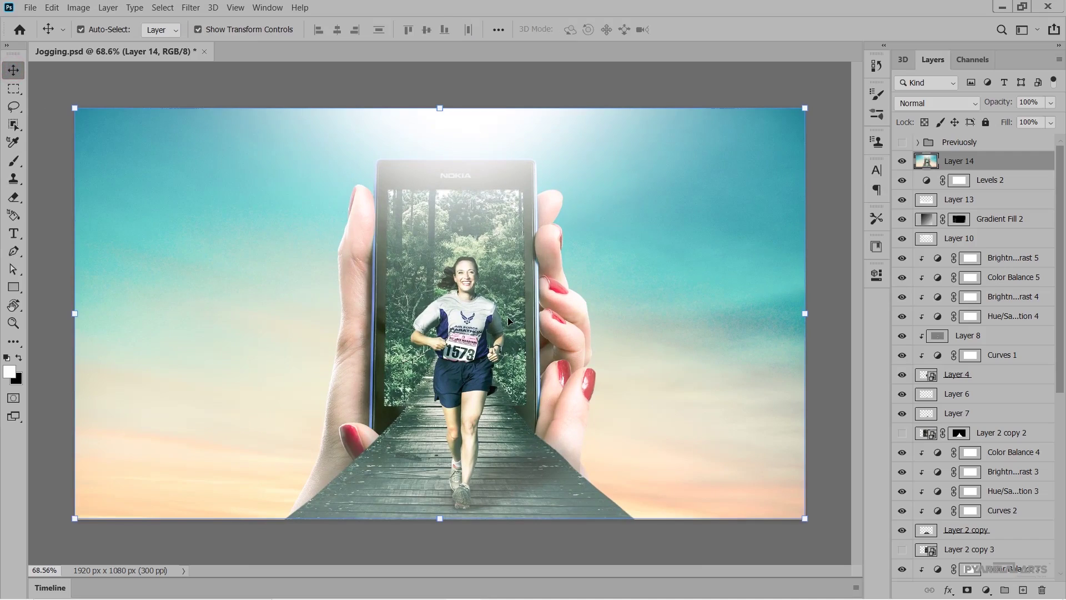
pyautogui.scroll(-1, 511, 322)
pyautogui.scroll(-2, 511, 322)
pyautogui.scroll(1, 511, 323)
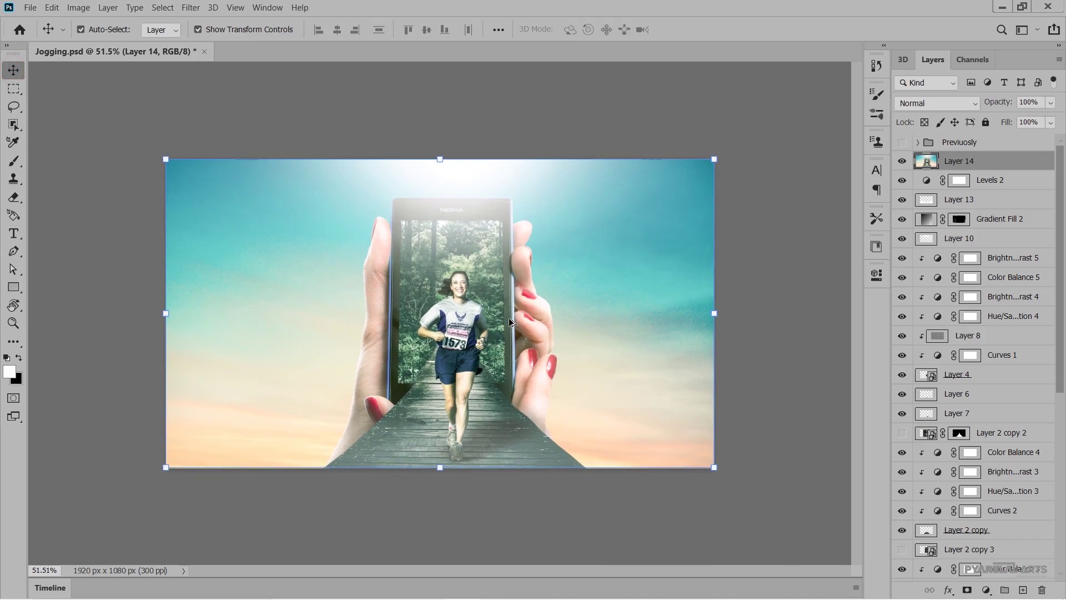
pyautogui.click(774, 306)
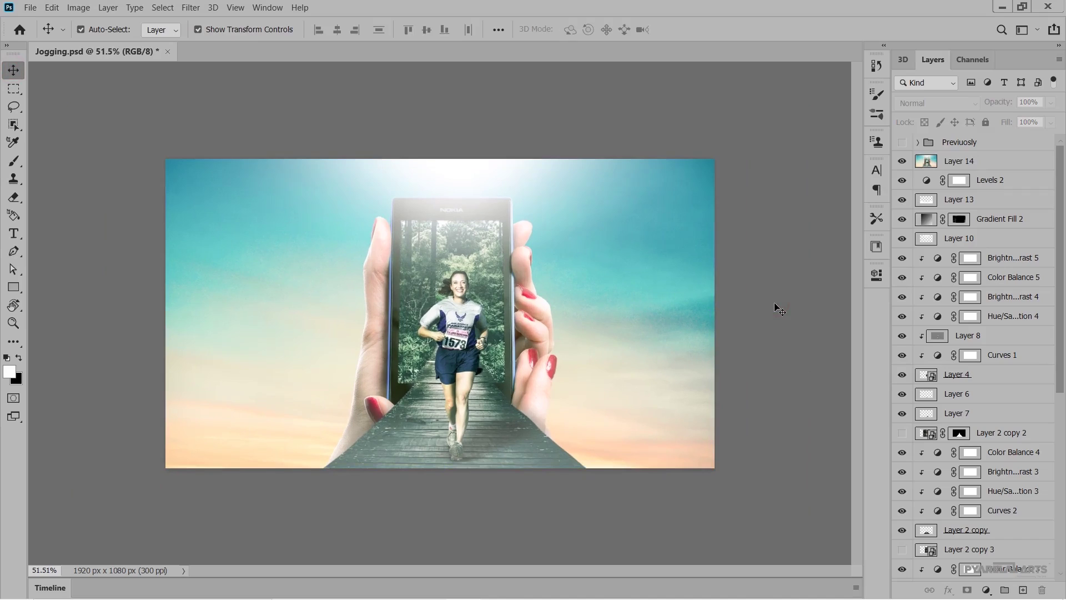